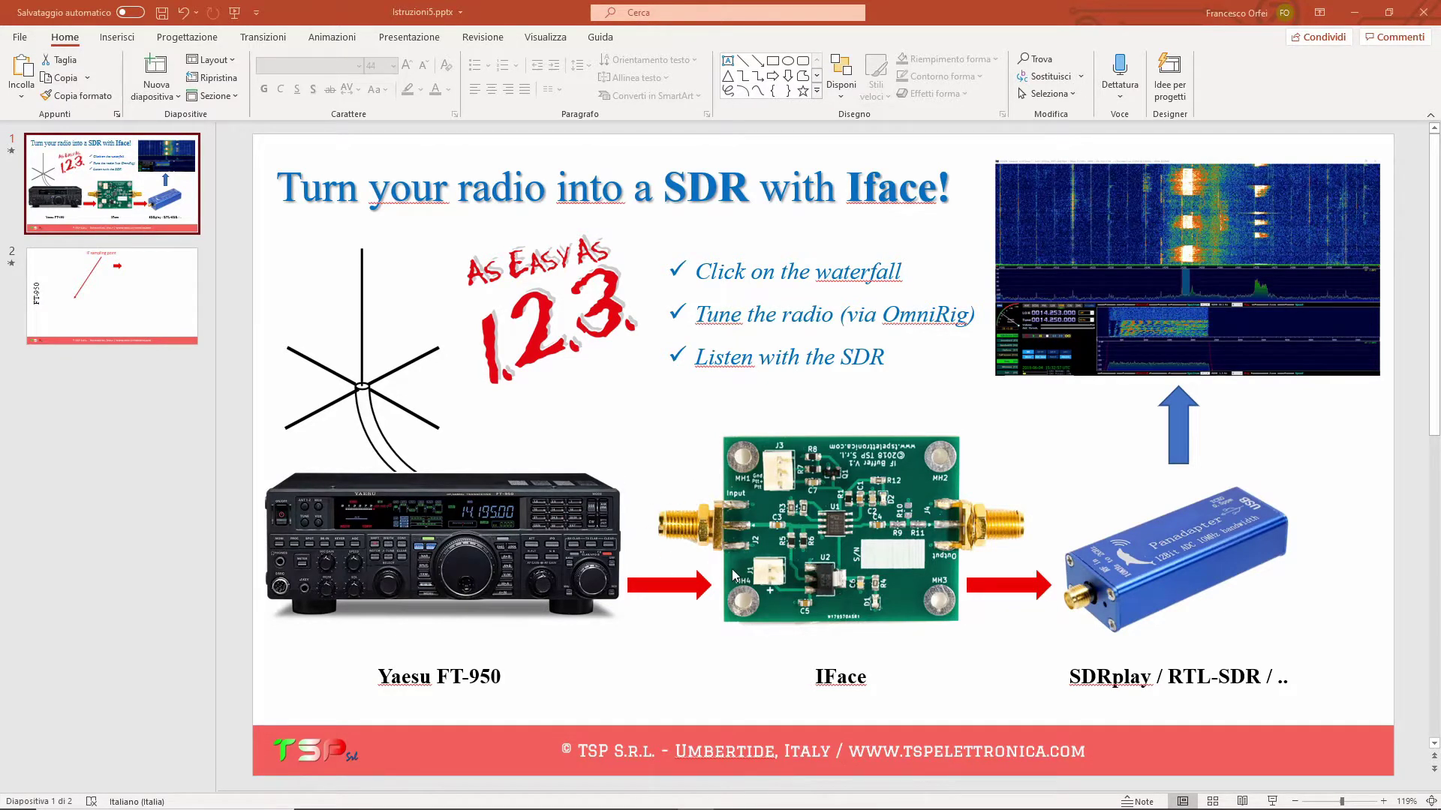
# Step: Switch to FT-950_serv.pdf in Acrobat Reader and examine the receiver's intermediate frequencies on the Specifications page
pyautogui.keyDown('ctrl'); pyautogui.click(489, 528); pyautogui.keyUp('ctrl')
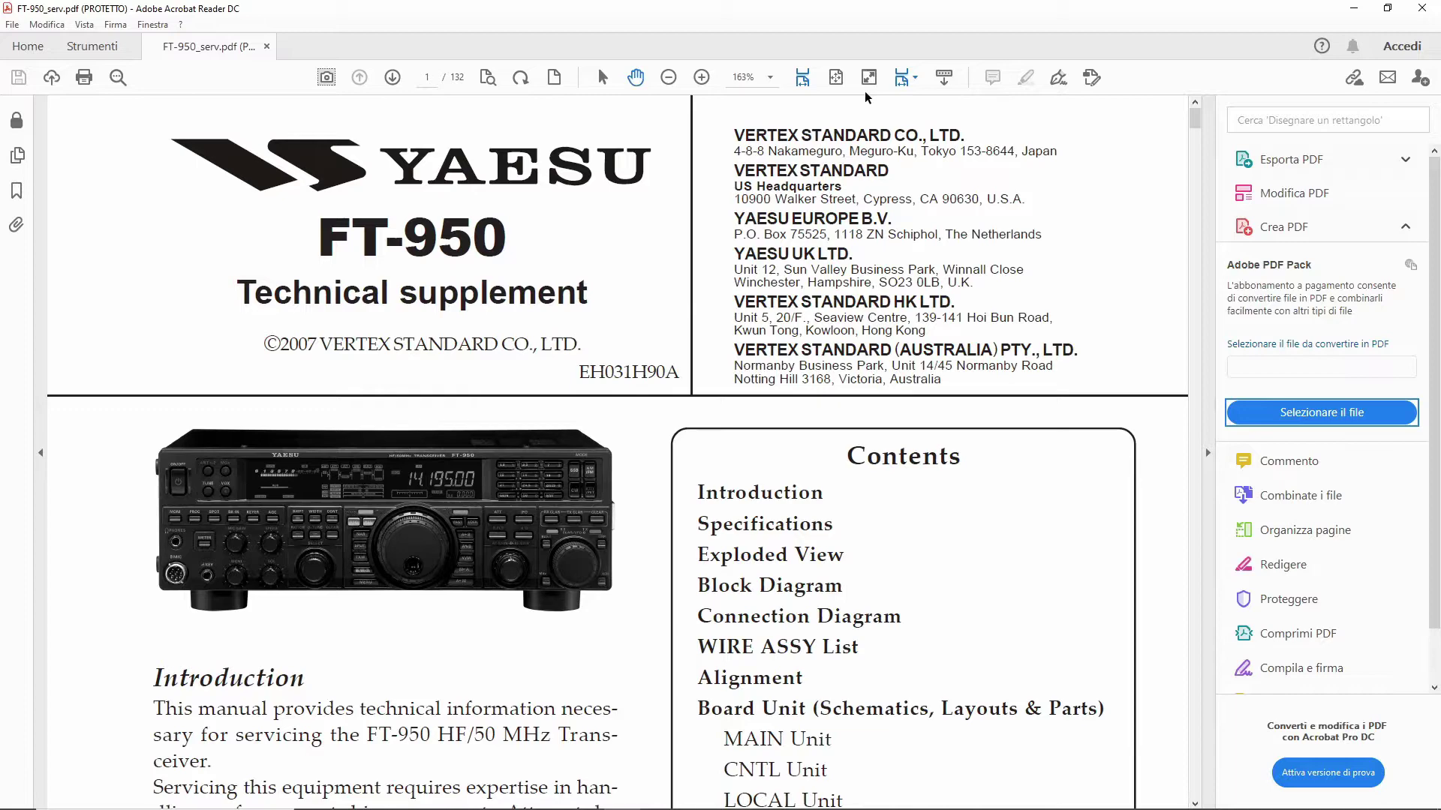
pyautogui.click(837, 78)
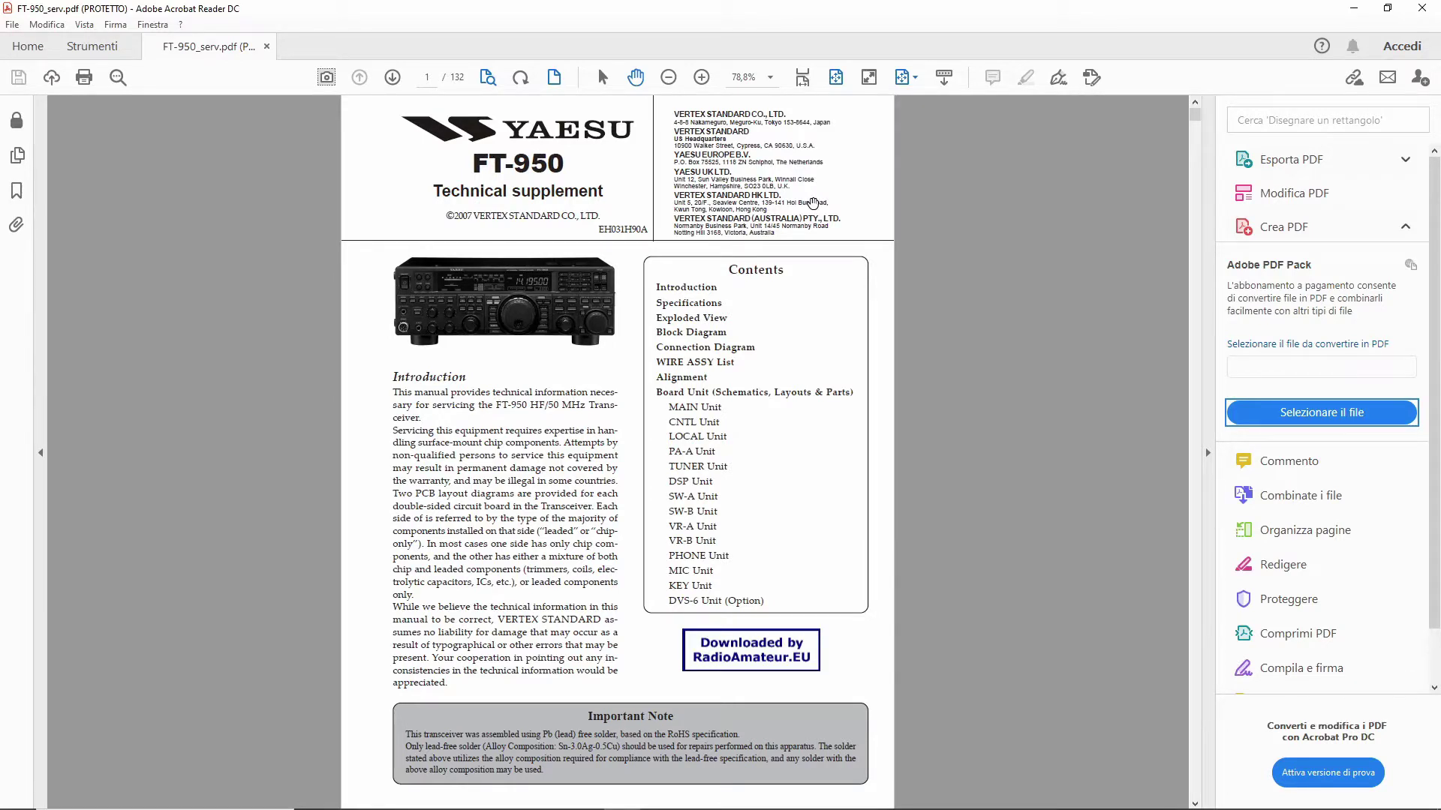
pyautogui.scroll(-1, 812, 203)
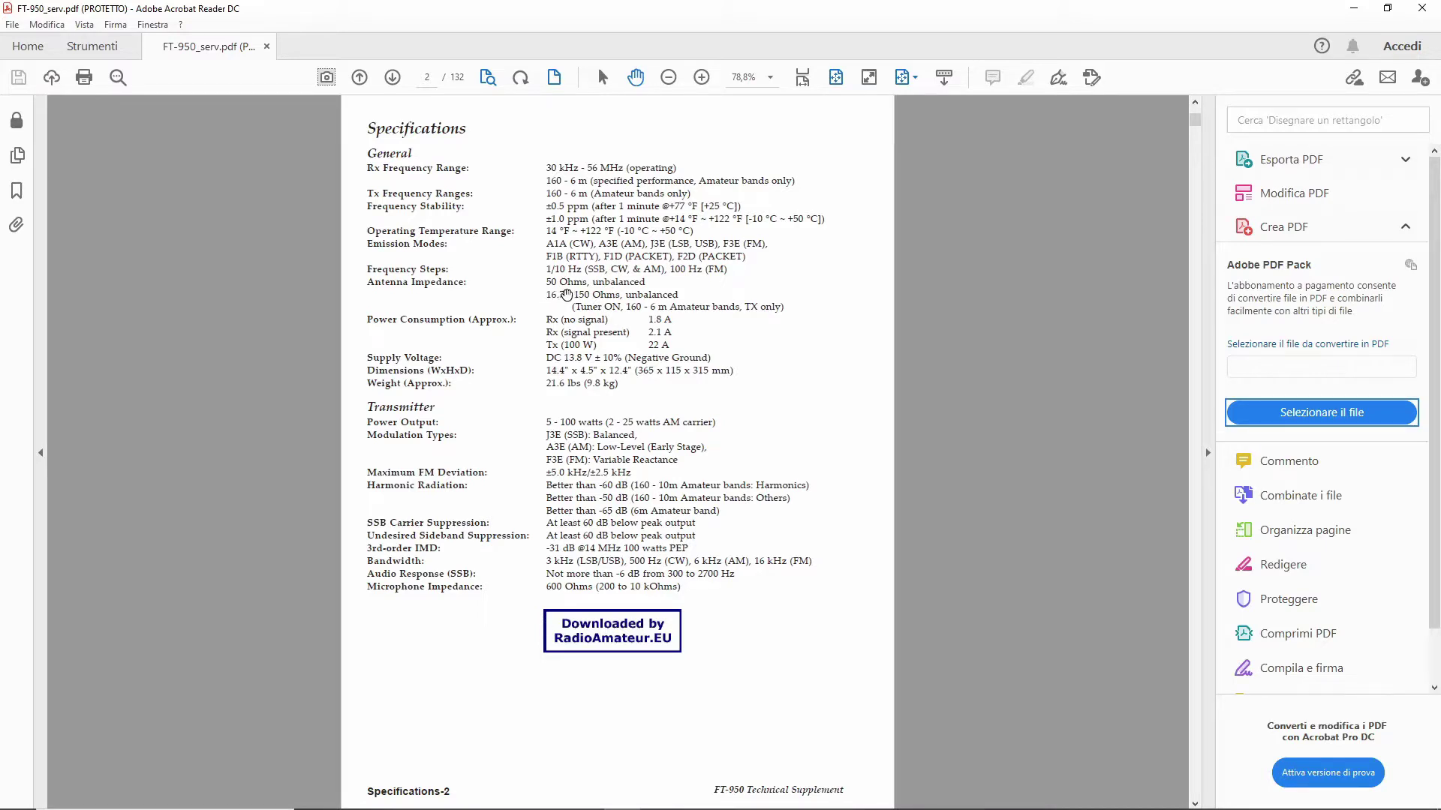
pyautogui.scroll(-2, 574, 293)
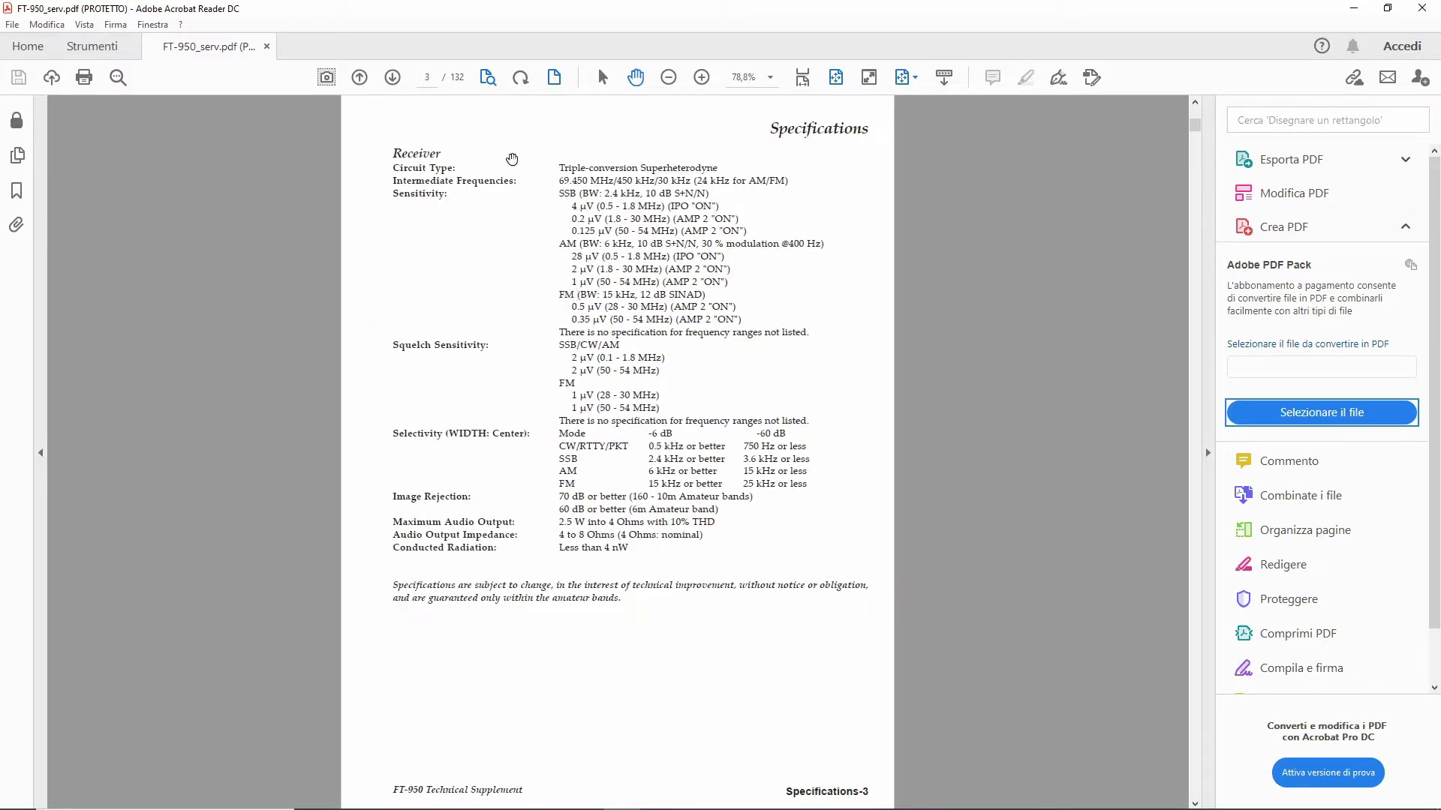
pyautogui.keyDown('ctrl'); pyautogui.scroll(3, 639, 283); pyautogui.keyUp('ctrl')
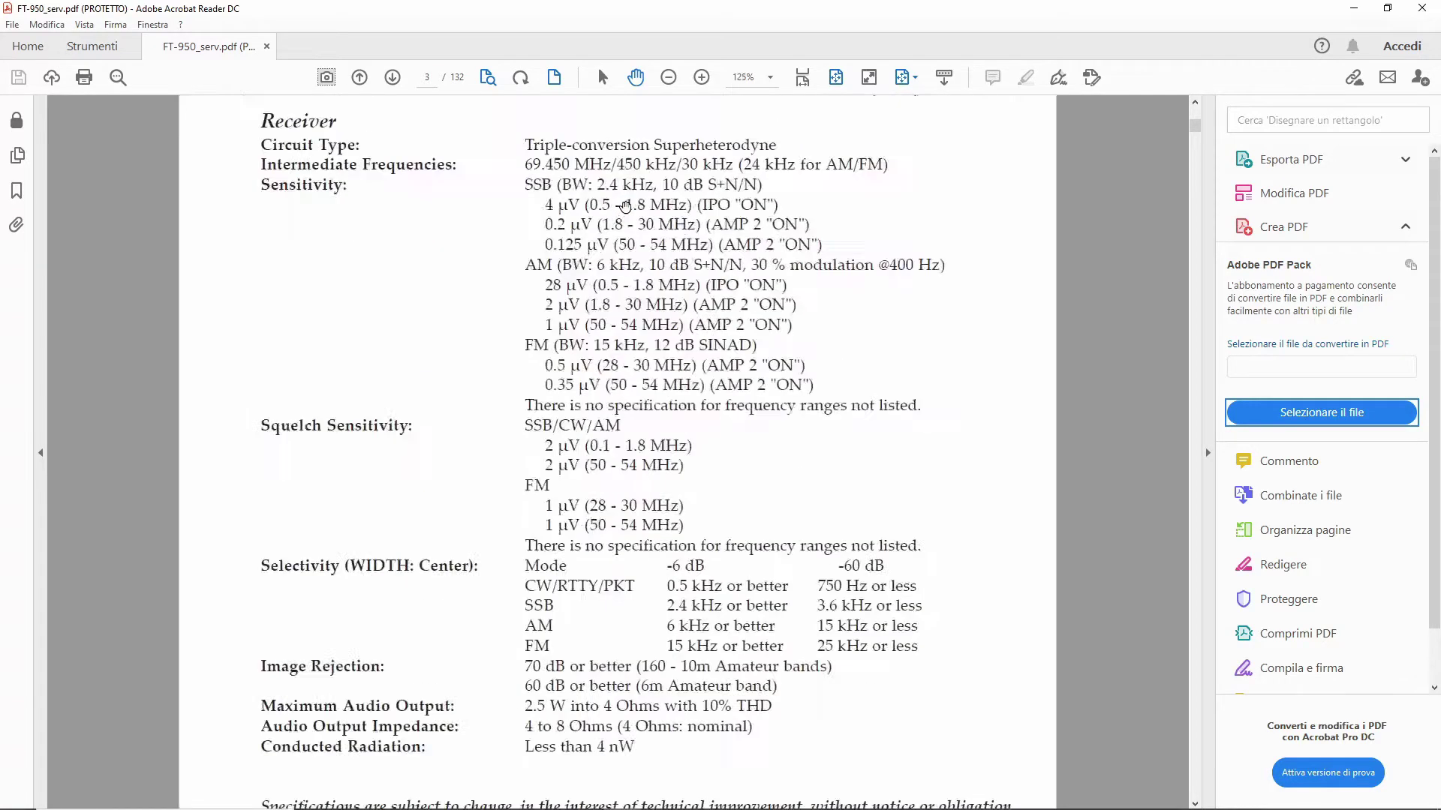
pyautogui.scroll(2, 556, 242)
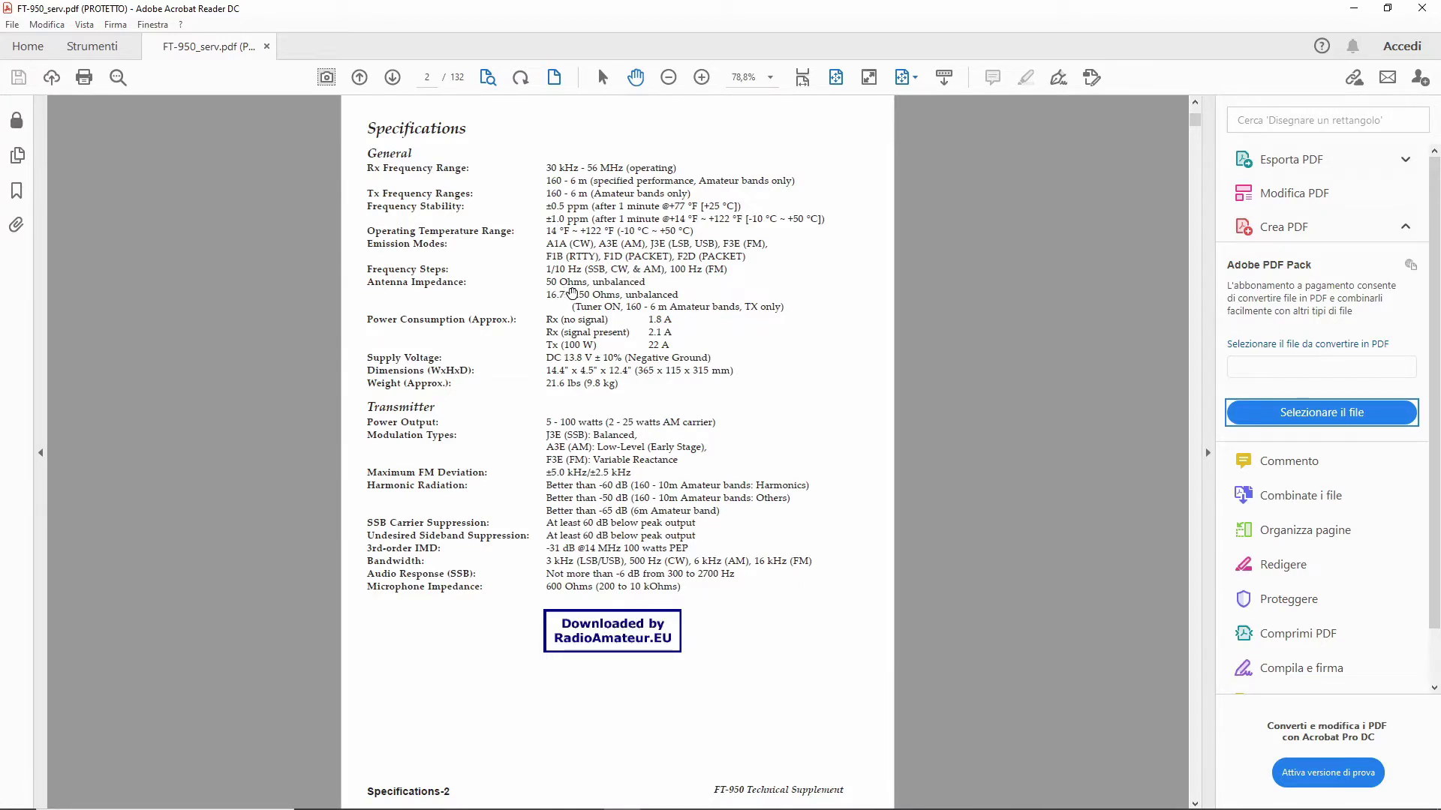
pyautogui.scroll(-3, 574, 294)
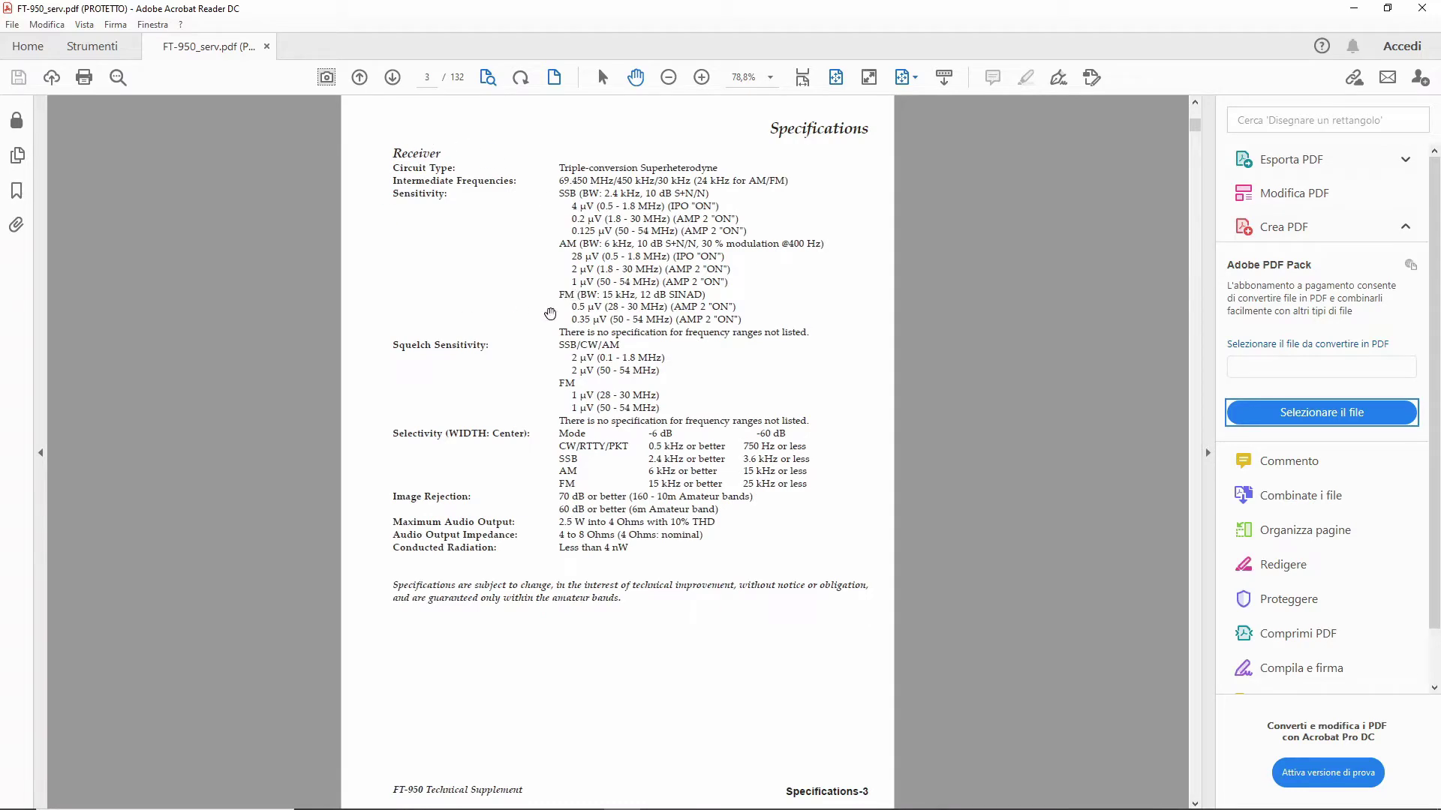
pyautogui.hotkey('ctrl', '2')
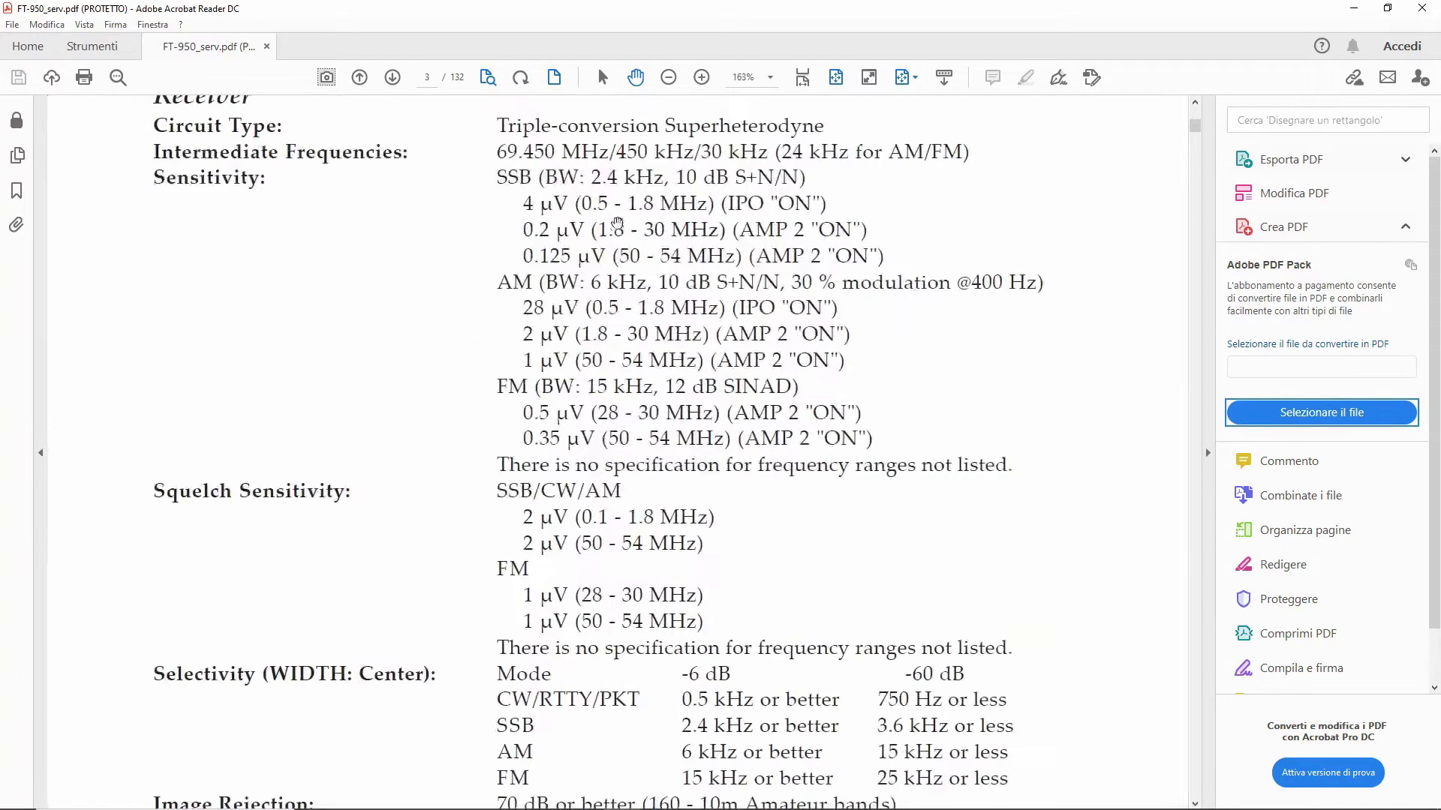
pyautogui.scroll(2, 548, 240)
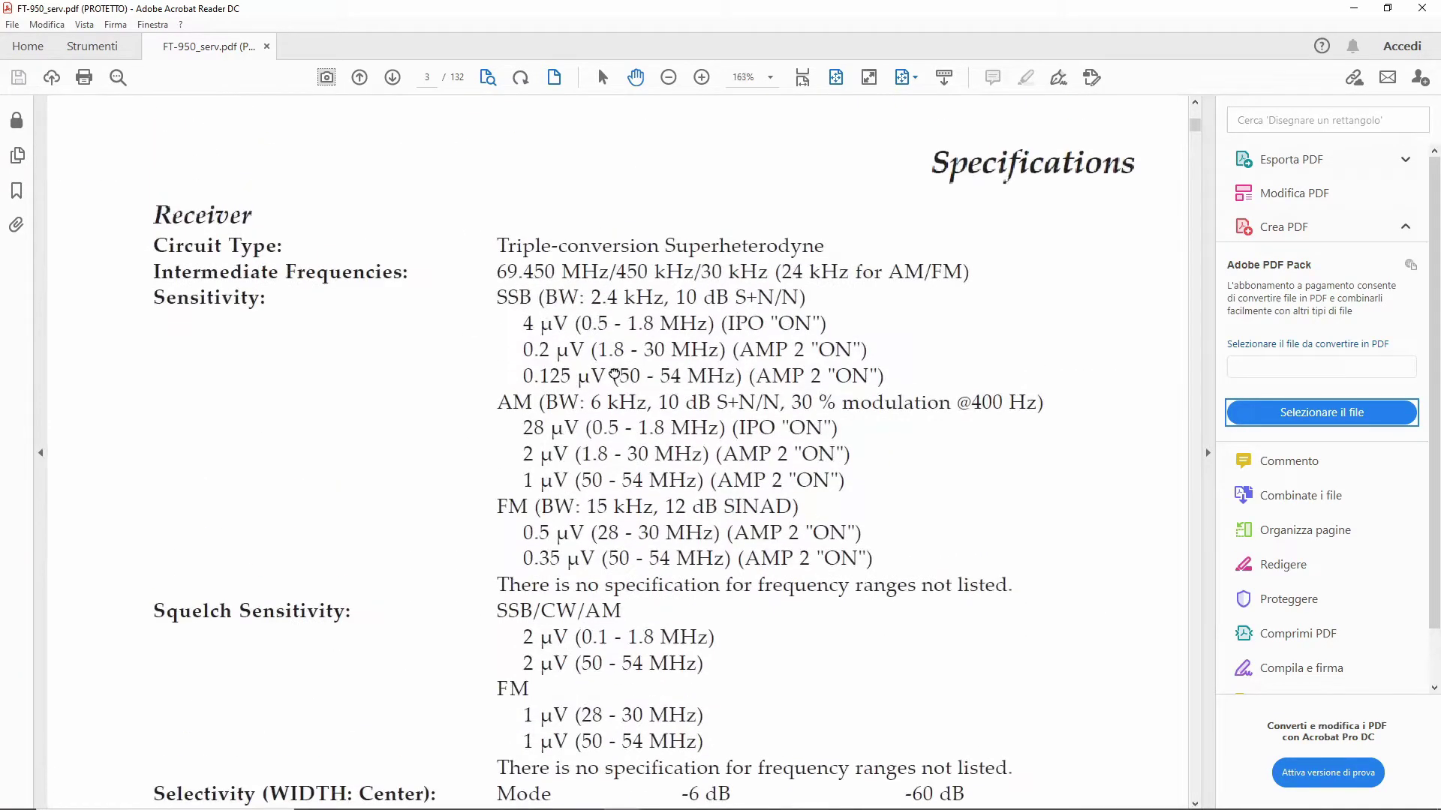
# Step: Go to the FT-950 block diagram on page 11 and examine the tuner unit's antenna inputs up close
pyautogui.click(326, 78)
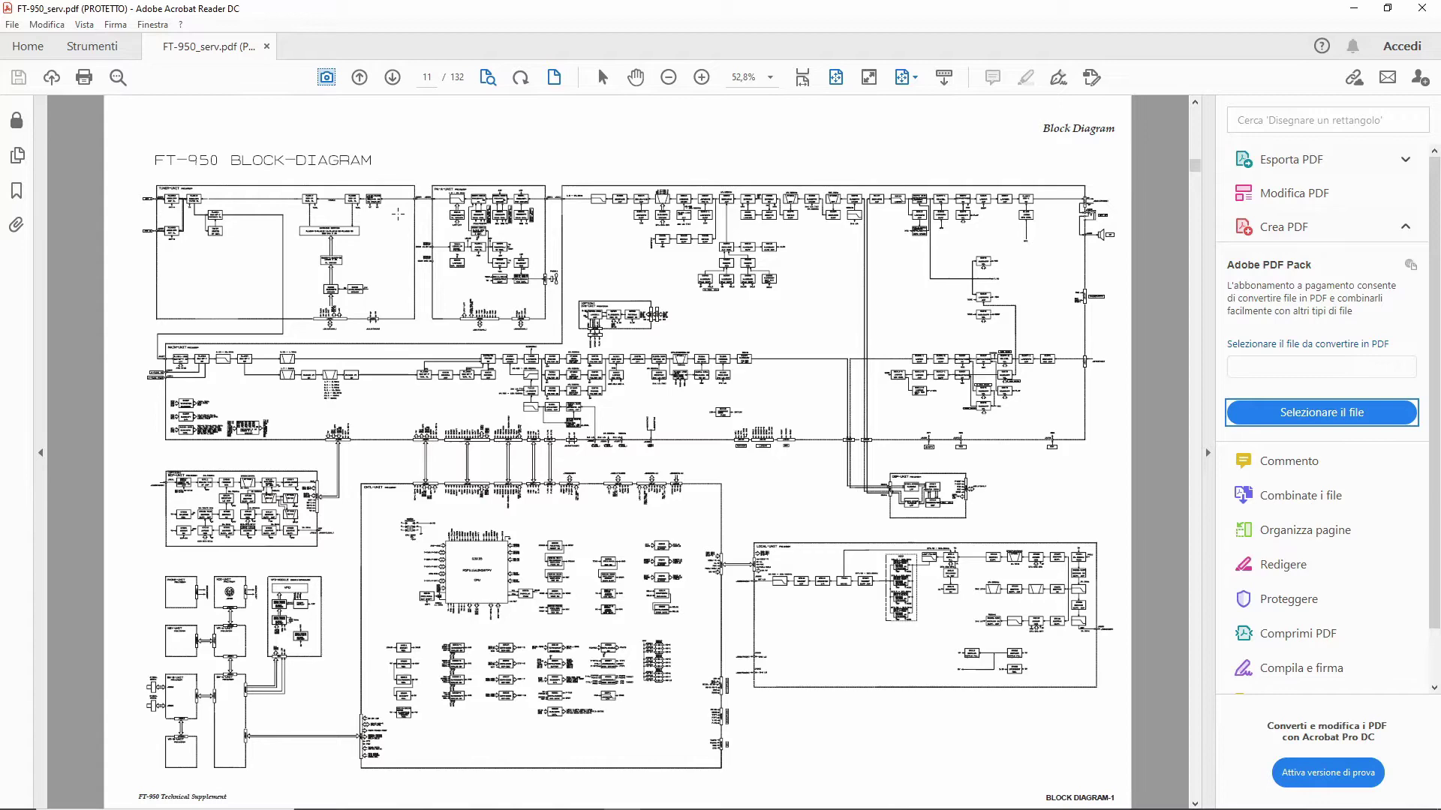
pyautogui.keyDown('ctrl'); pyautogui.scroll(4, 281, 190); pyautogui.keyUp('ctrl')
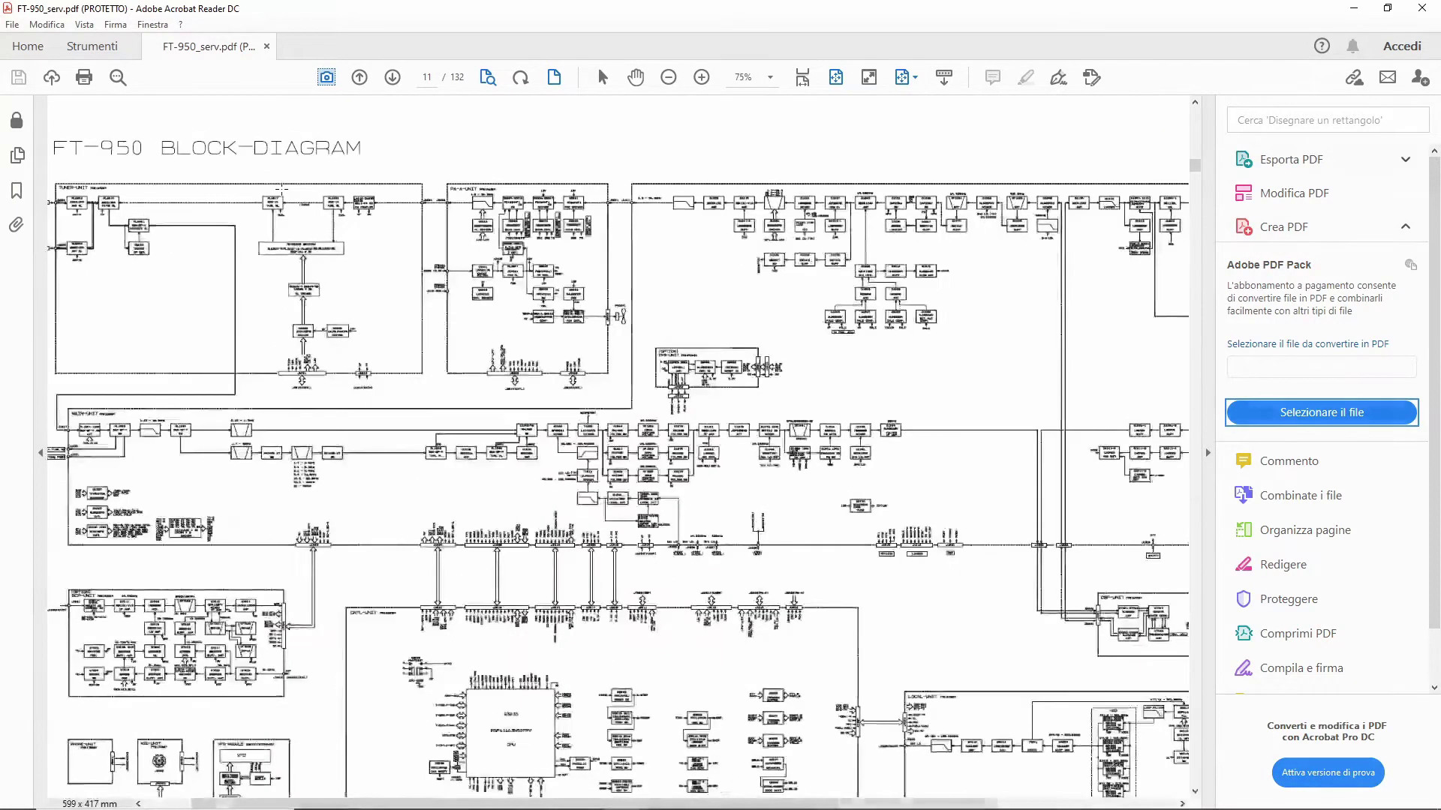
pyautogui.click(635, 77)
pyautogui.keyDown('ctrl'); pyautogui.scroll(3, 463, 258); pyautogui.keyUp('ctrl')
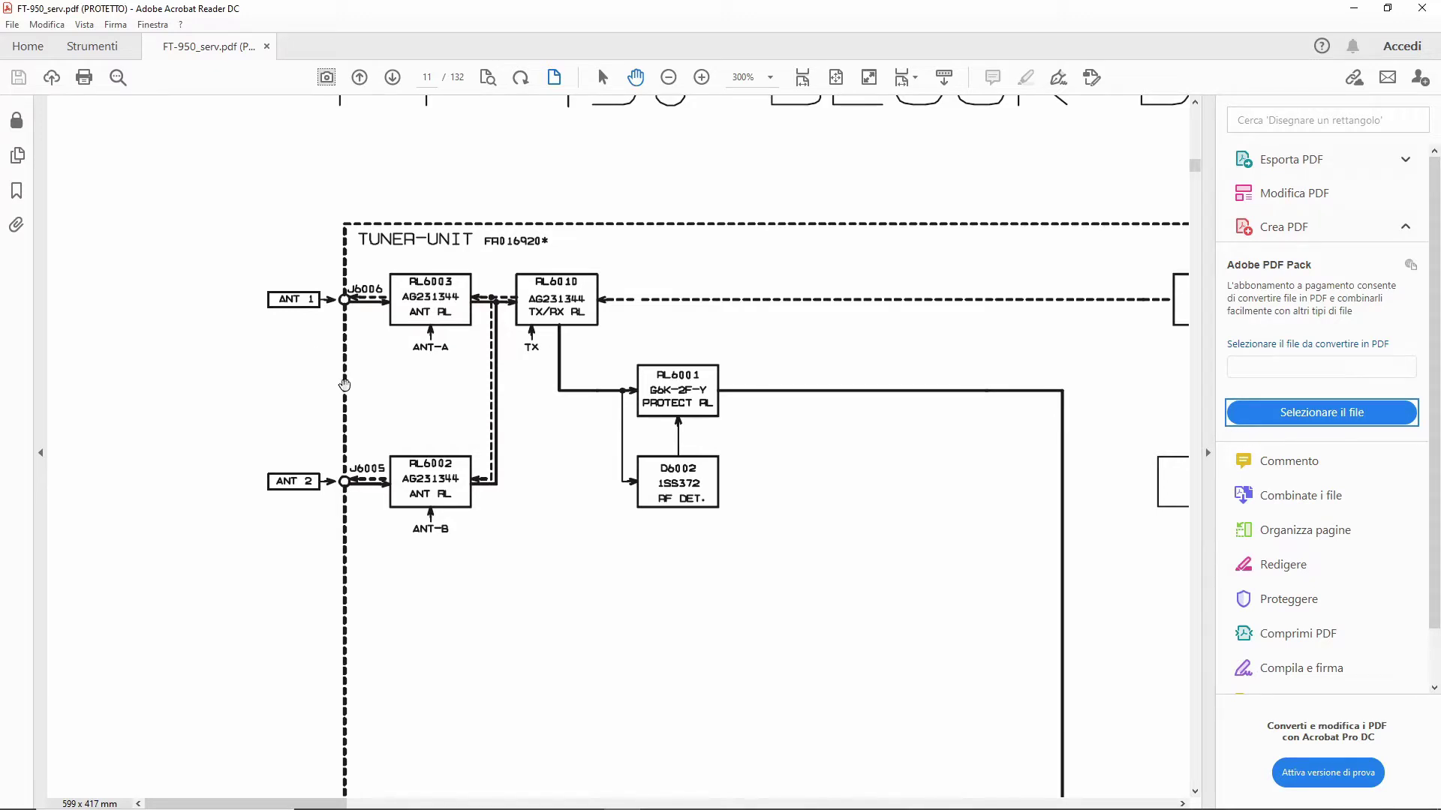
pyautogui.moveTo(645, 418); pyautogui.dragTo(494, 364)
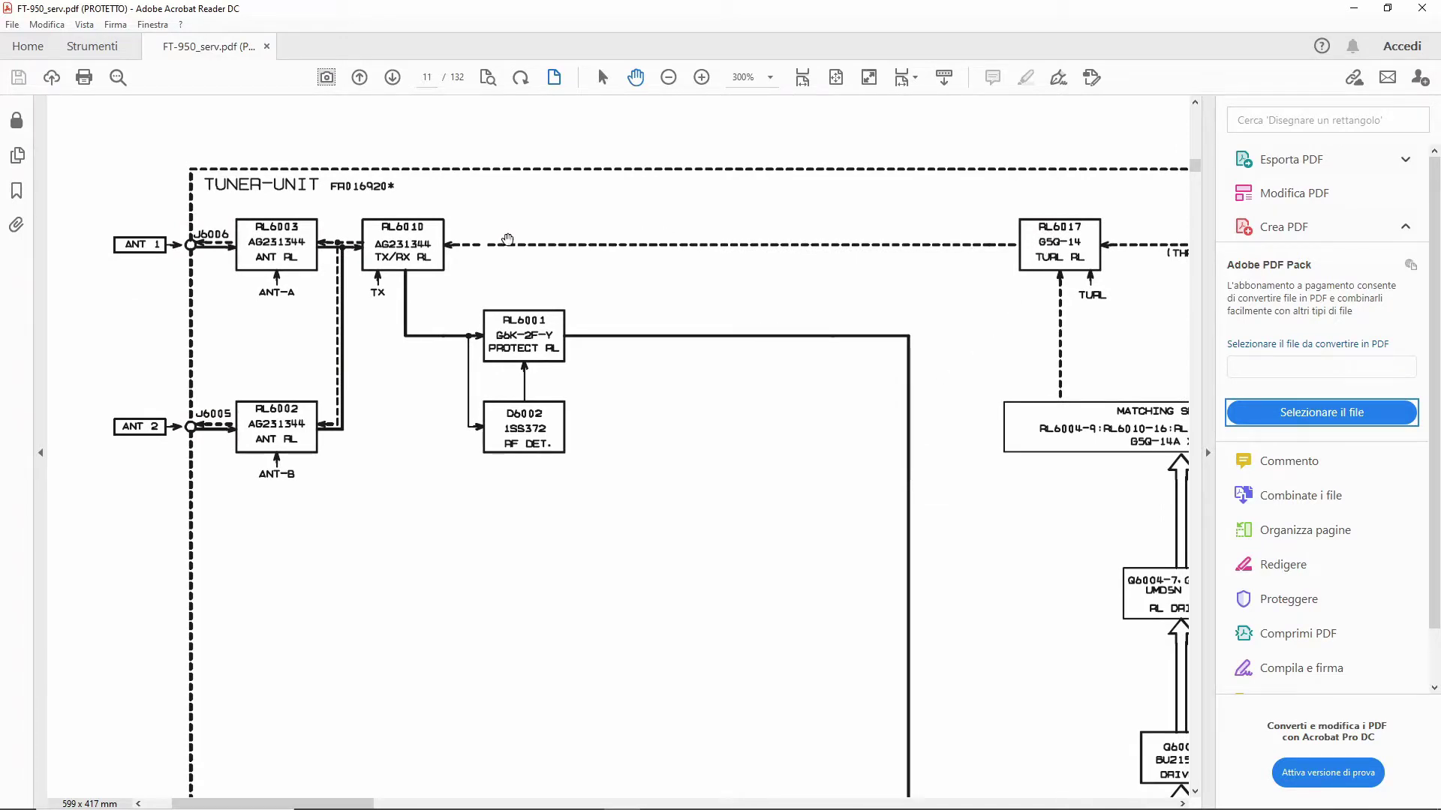
# Step: Trace the receive line from the tuner unit down to connector J1007 of the main unit
pyautogui.moveTo(864, 489); pyautogui.dragTo(759, 270)
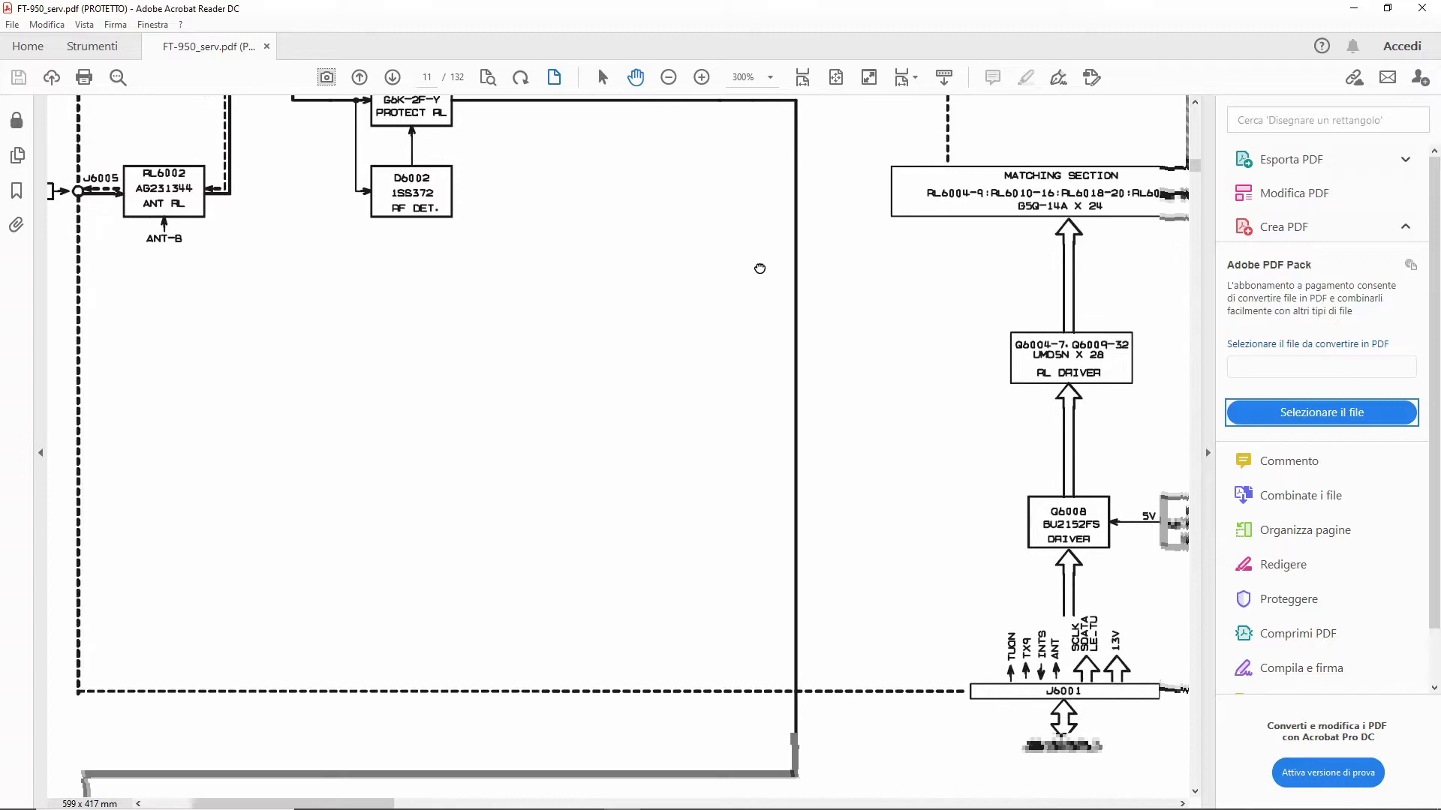
pyautogui.moveTo(813, 553); pyautogui.dragTo(848, 274)
pyautogui.moveTo(844, 493); pyautogui.dragTo(863, 332)
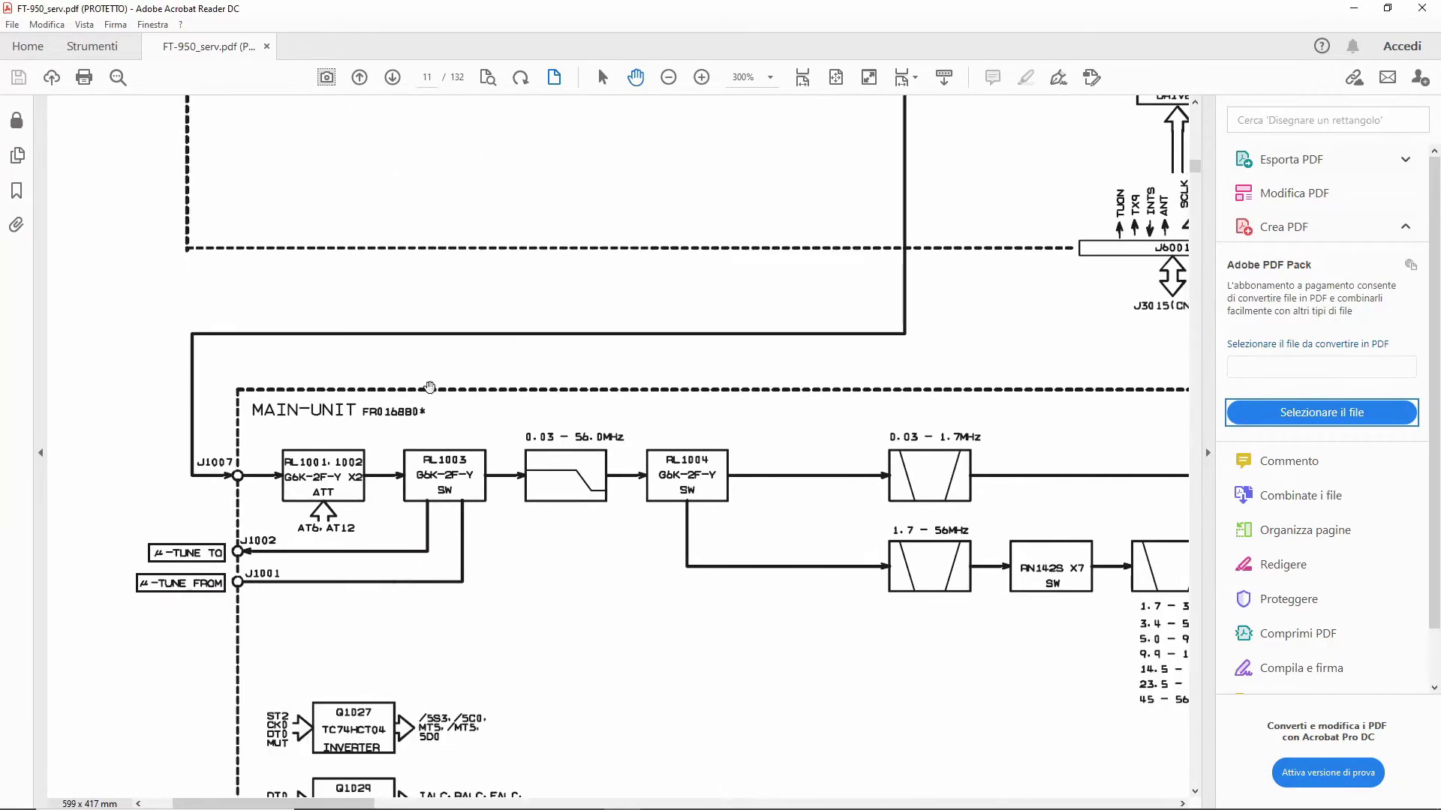
pyautogui.moveTo(187, 553); pyautogui.dragTo(209, 472)
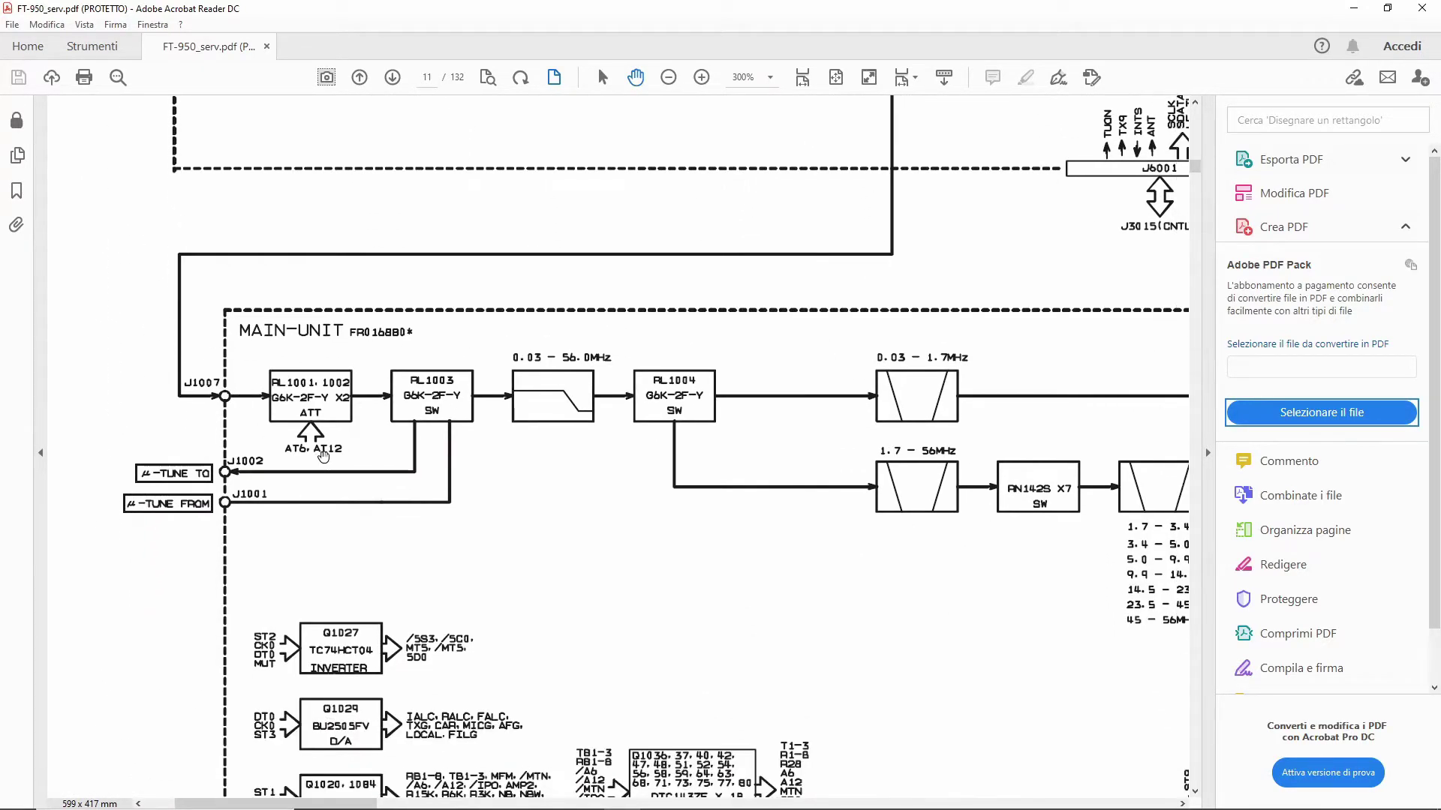
# Step: Follow the main unit's receive chain through the band filters and amplifiers to mixer Q1060 and divider T1020
pyautogui.hscroll(3, 775, 444)
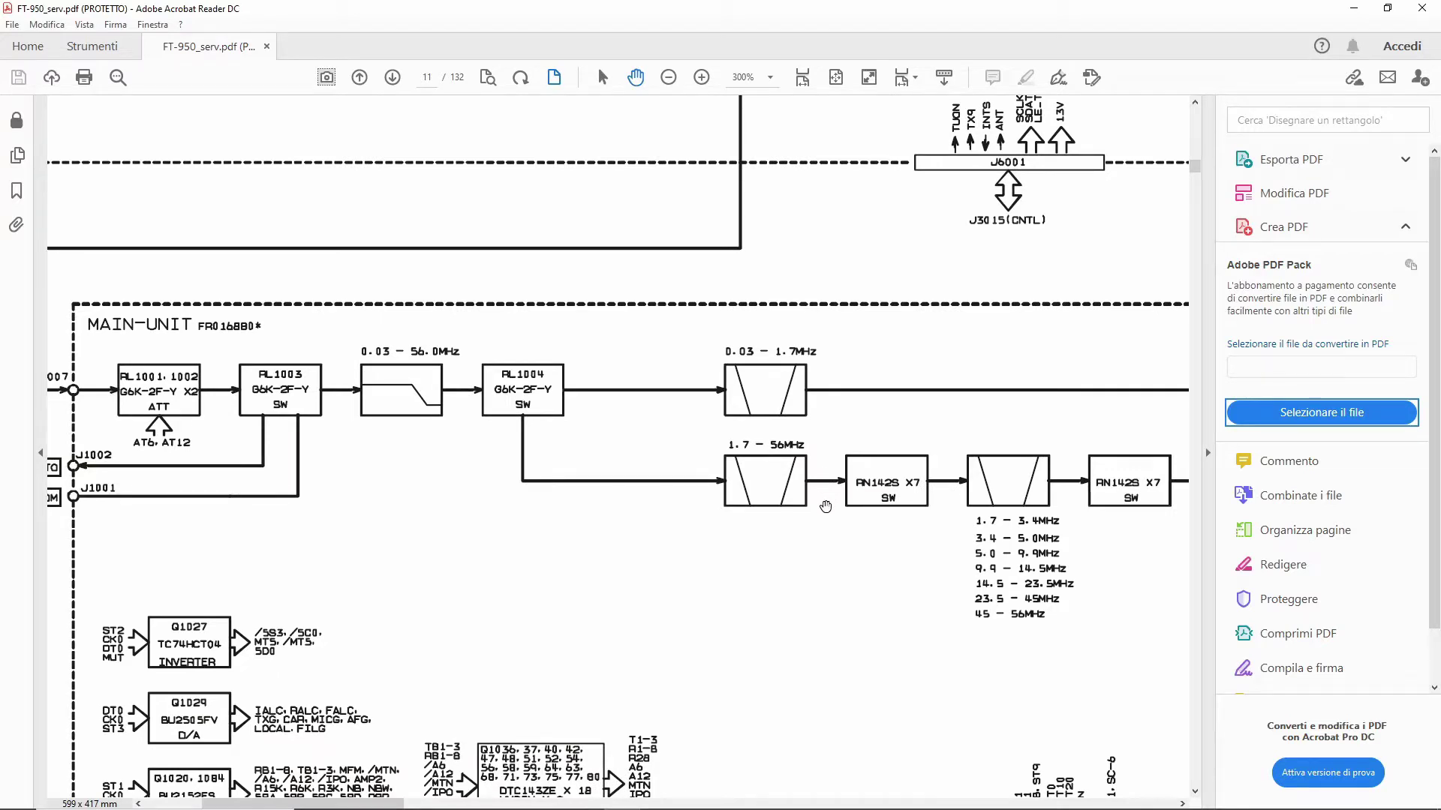
pyautogui.hscroll(10, 855, 491)
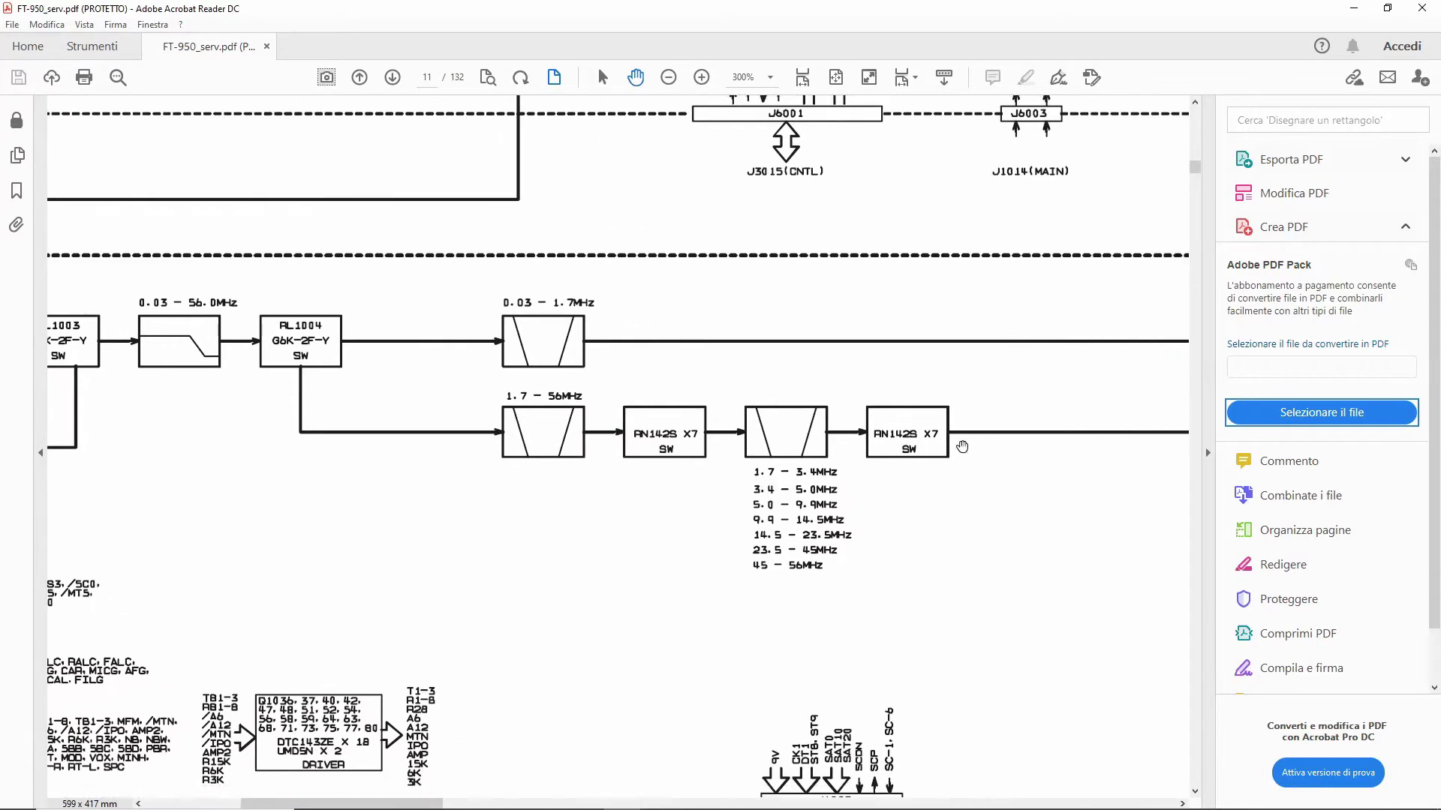
pyautogui.hscroll(7, 910, 431)
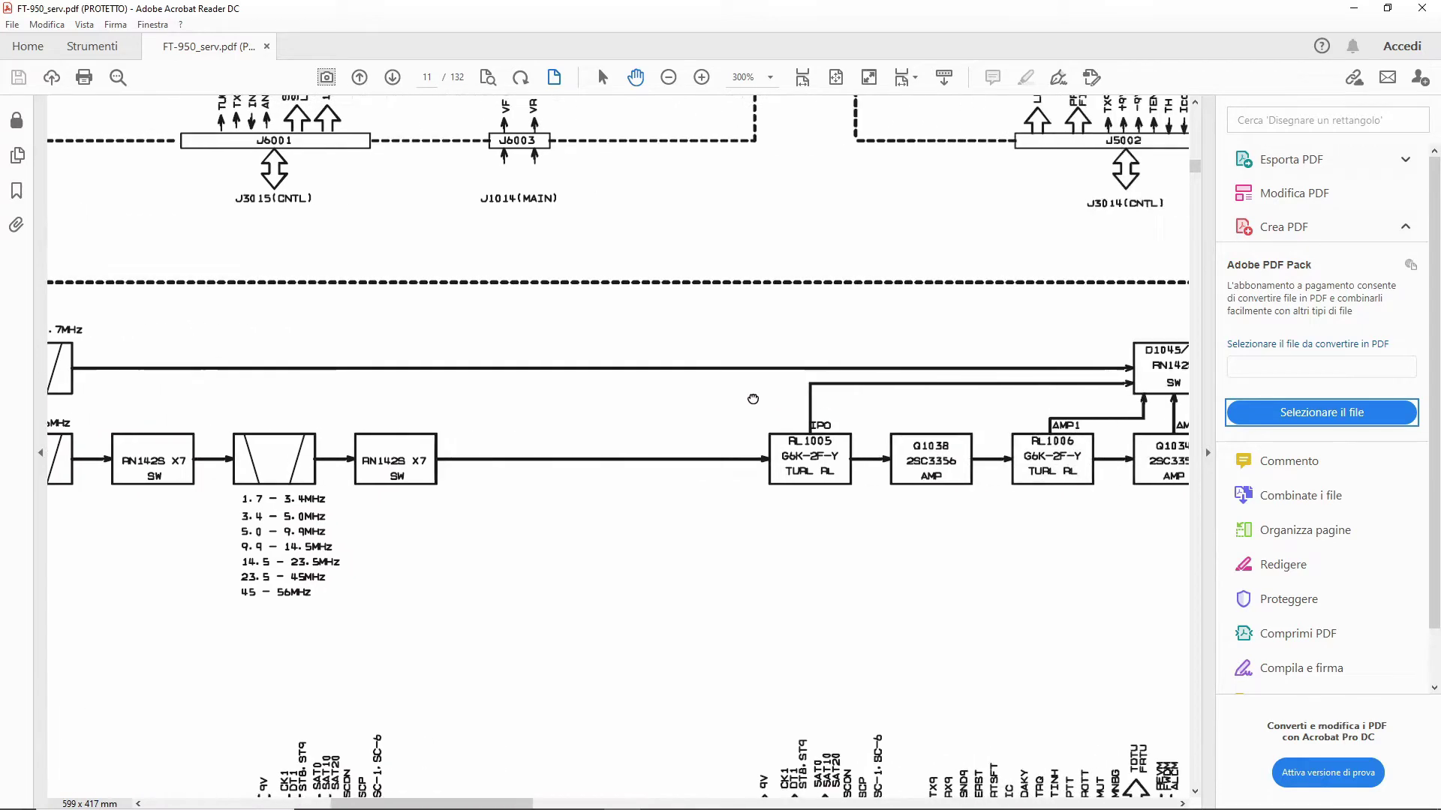
pyautogui.hscroll(5, 935, 391)
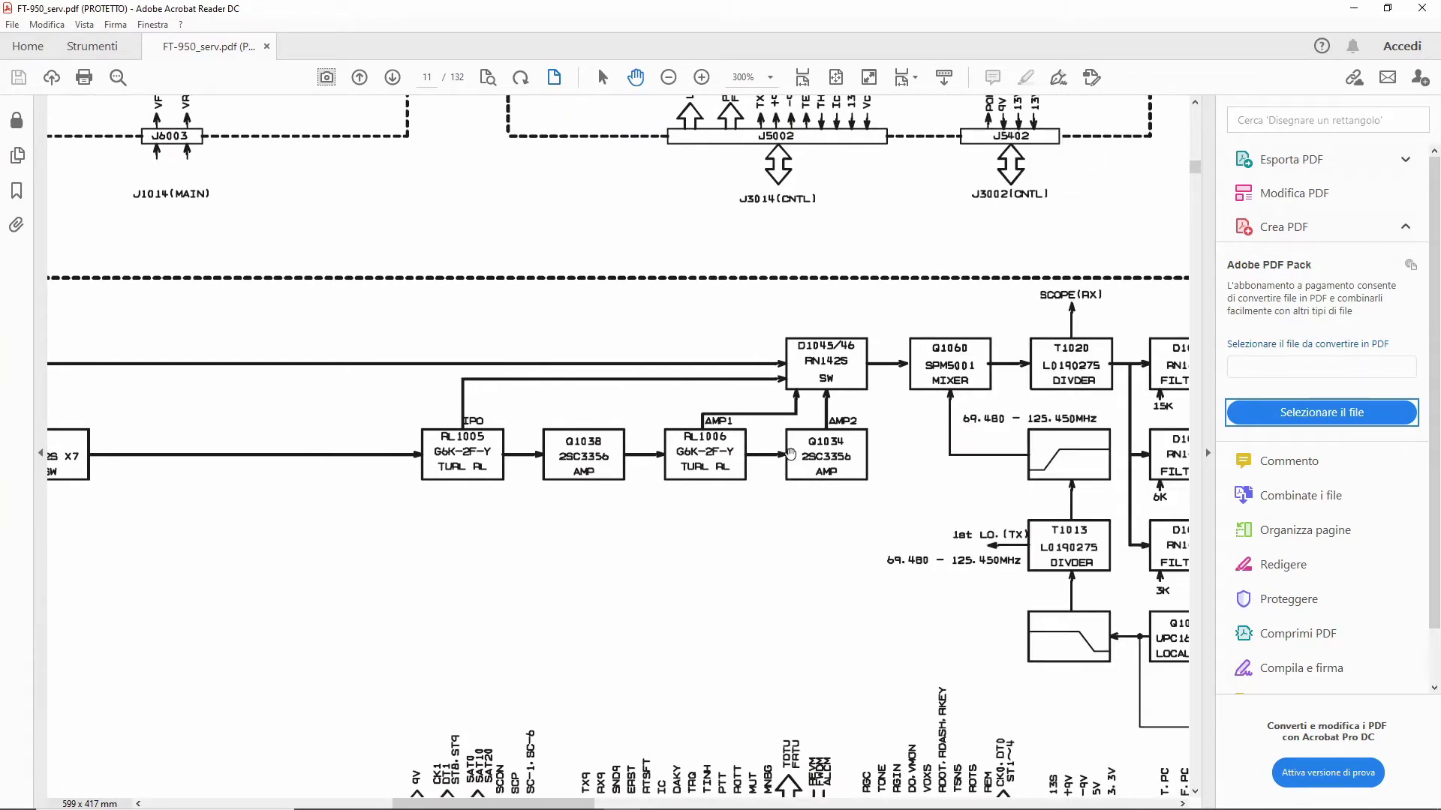
pyautogui.hscroll(4, 846, 456)
pyautogui.scroll(1, 812, 560)
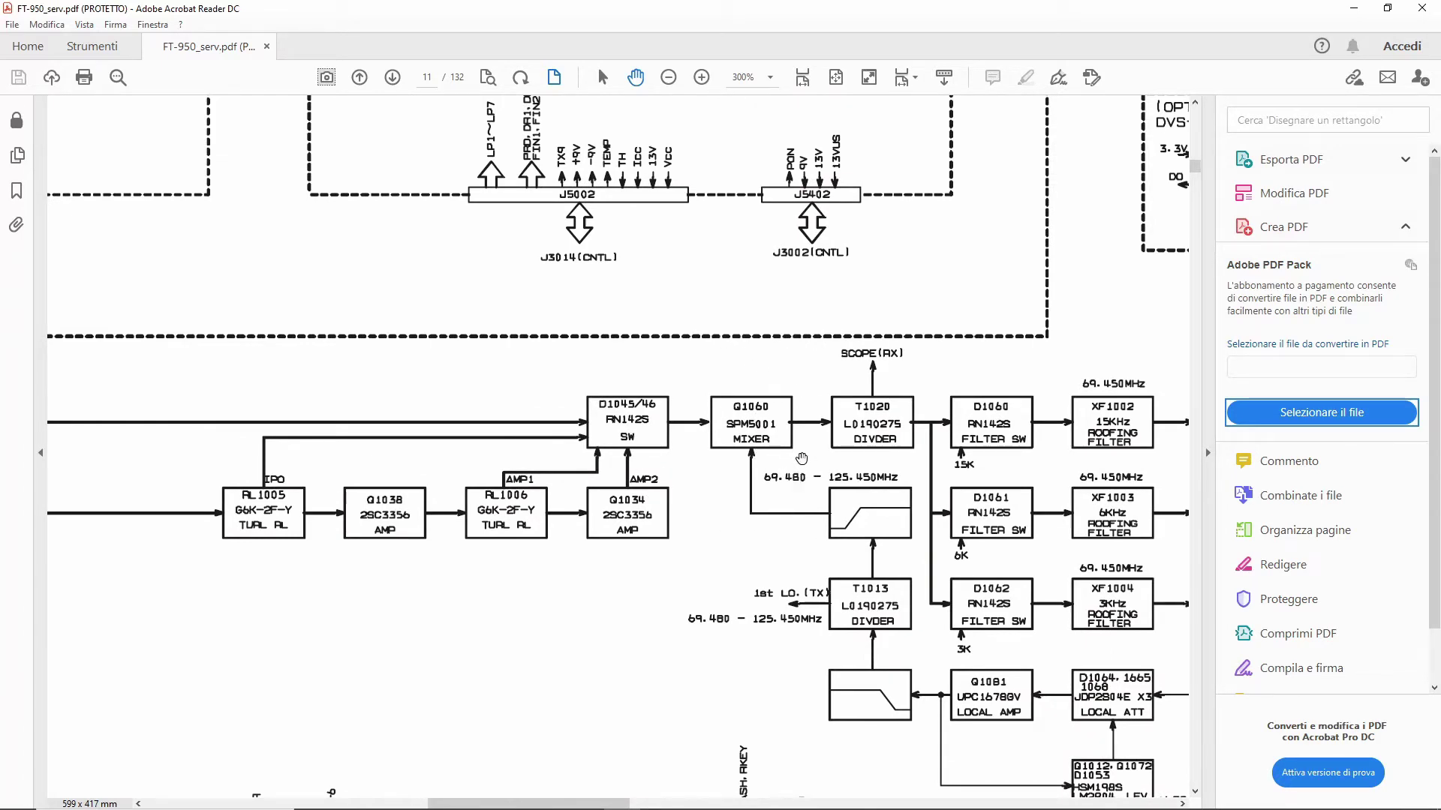
pyautogui.keyDown('ctrl'); pyautogui.scroll(2, 795, 487); pyautogui.keyUp('ctrl')
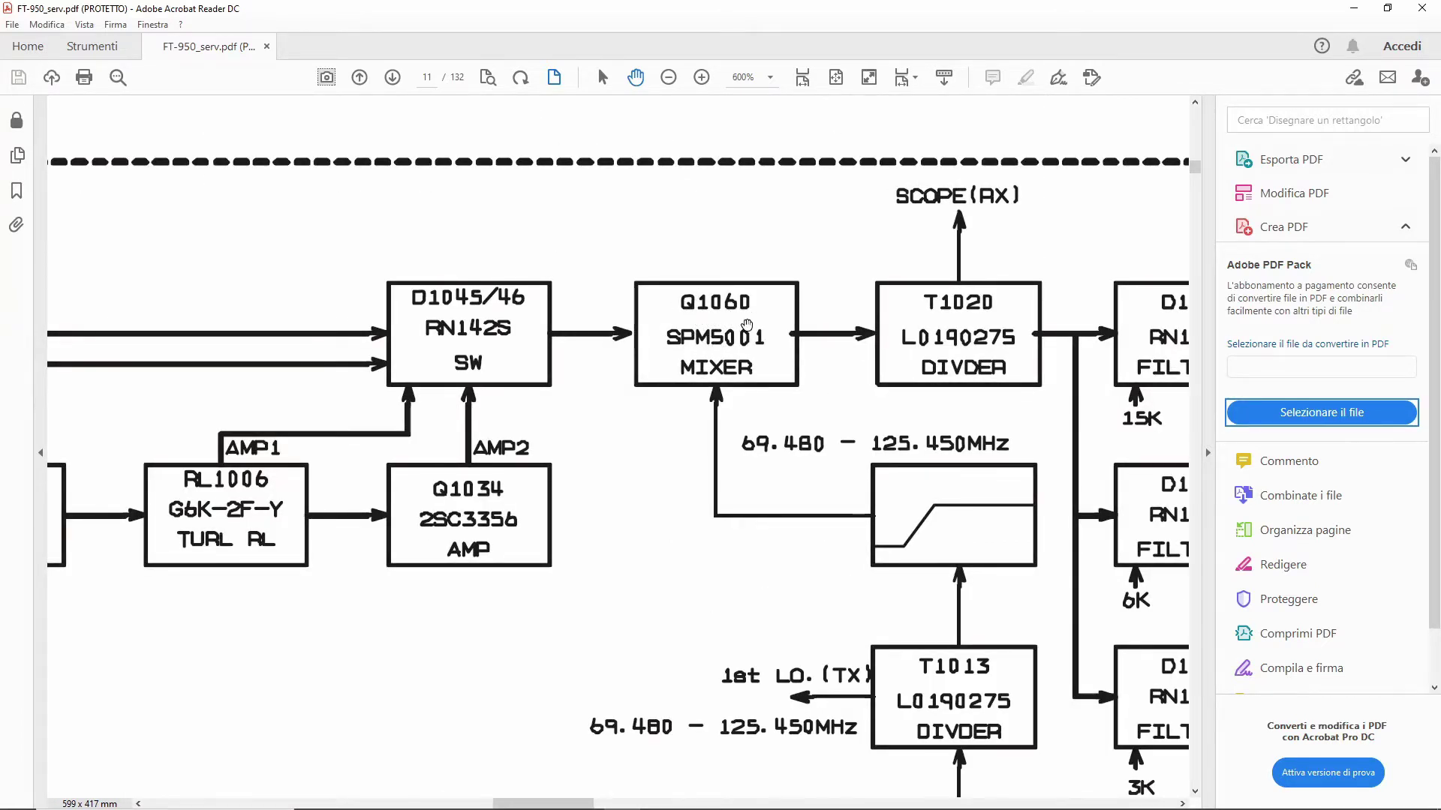
# Step: Show the whole block diagram, check the IF sampling point slide in PowerPoint, and return to the manual
pyautogui.keyDown('ctrl'); pyautogui.scroll(-4, 747, 324); pyautogui.keyUp('ctrl')
pyautogui.hotkey('alt', 'Tab')
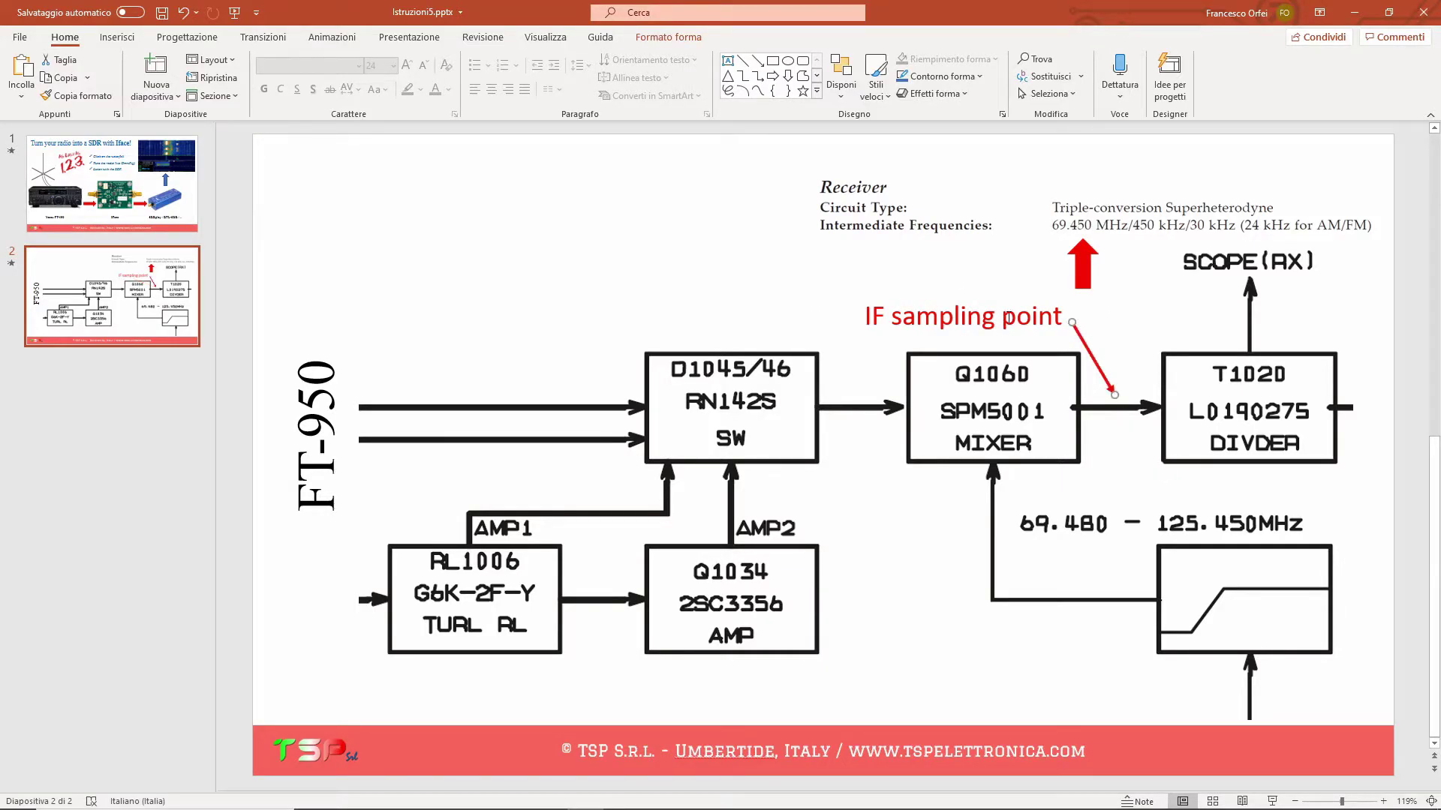
pyautogui.hotkey('alt', 'Tab')
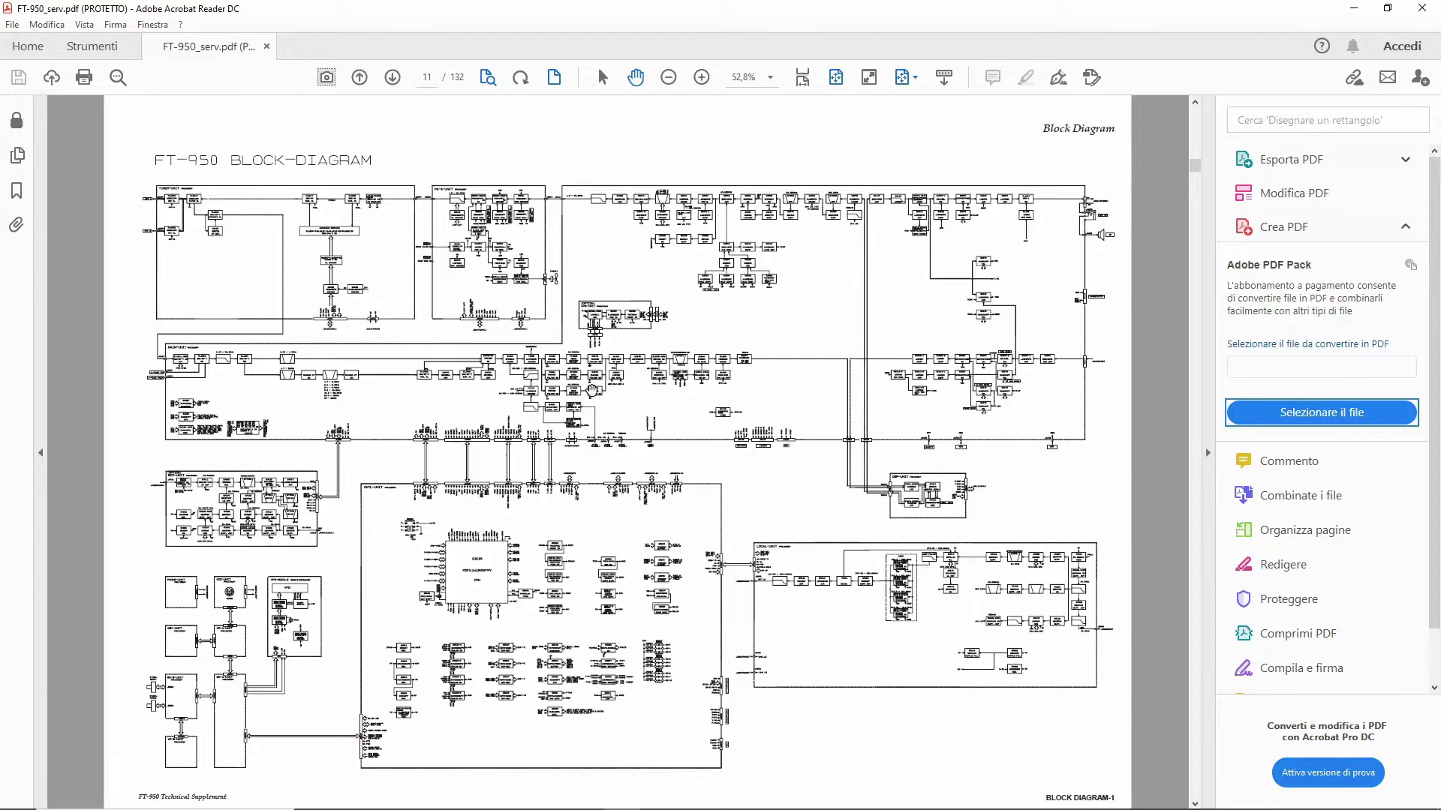
# Step: Go to the MAIN Unit circuit diagram on page 31 and examine the receive input circuitry near J1007
pyautogui.scroll(-2, 592, 391)
pyautogui.scroll(-4, 592, 390)
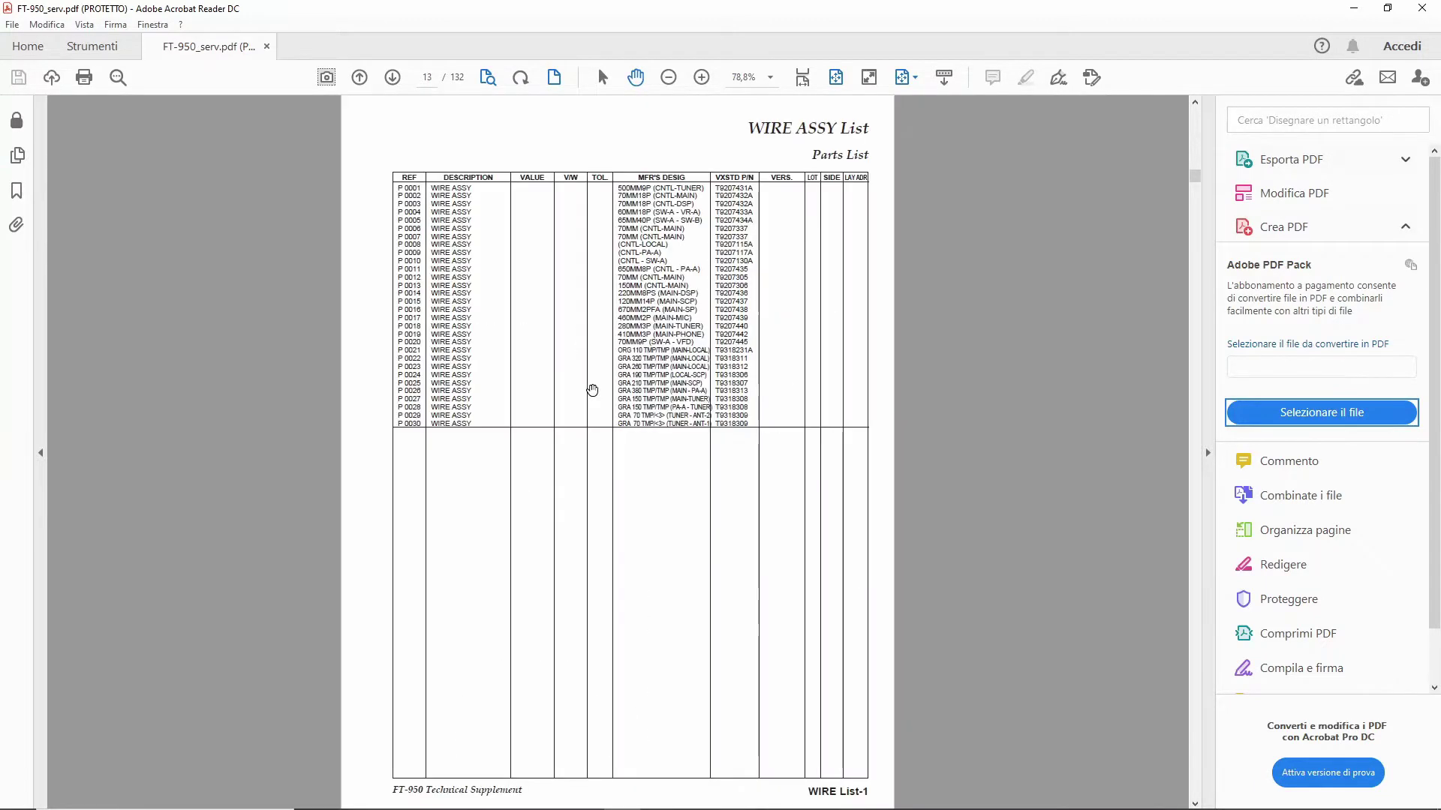
pyautogui.scroll(-4, 593, 388)
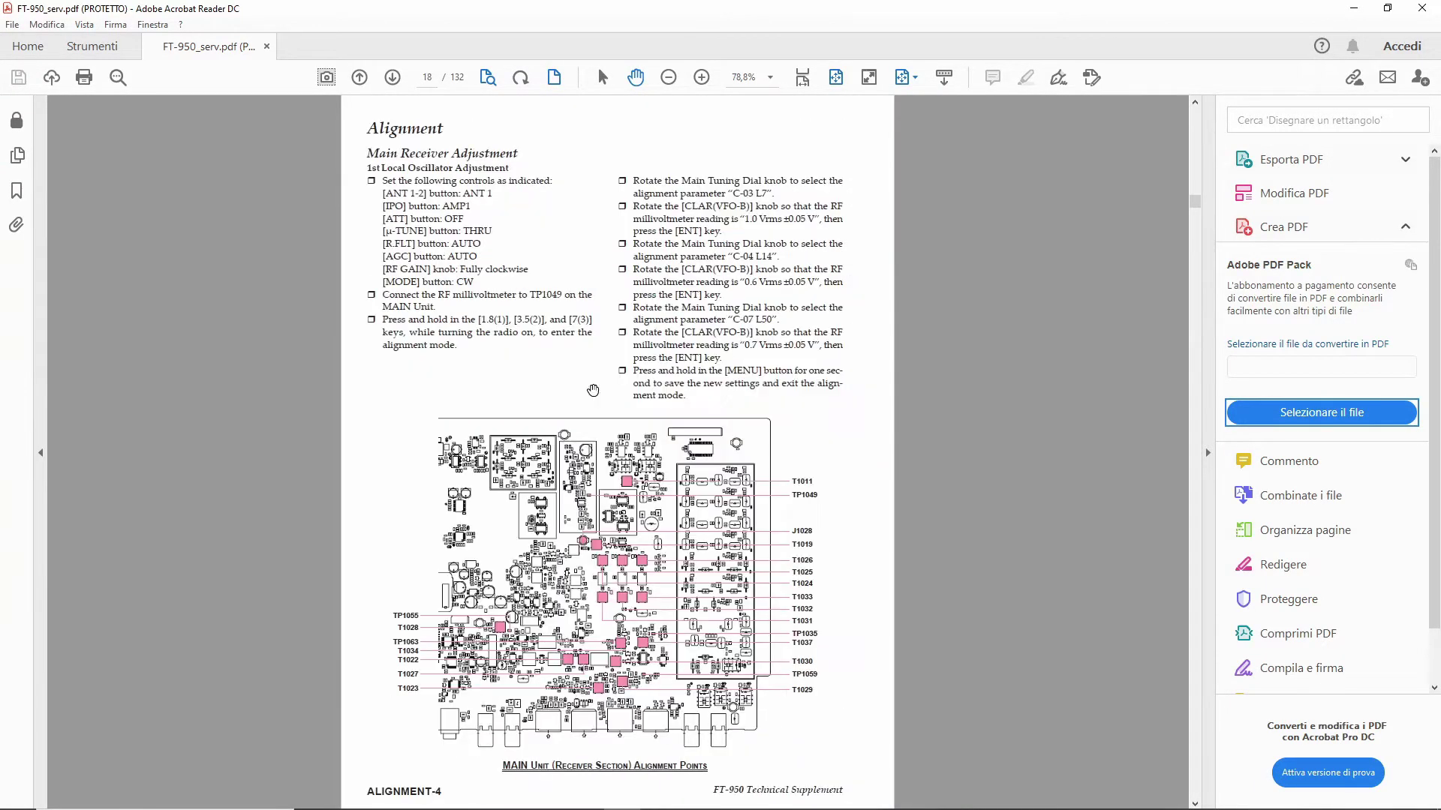
pyautogui.scroll(-5, 593, 391)
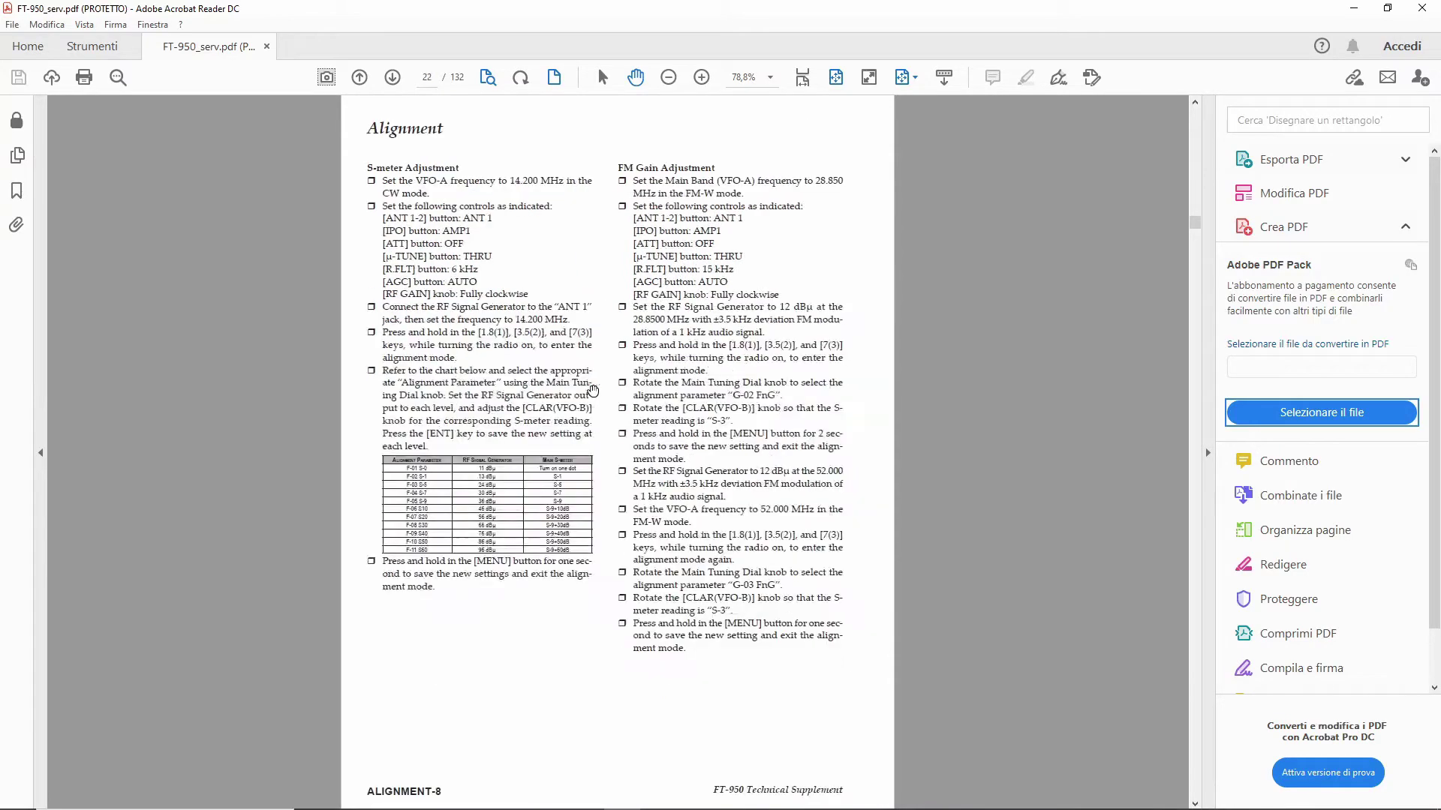
pyautogui.scroll(-5, 593, 391)
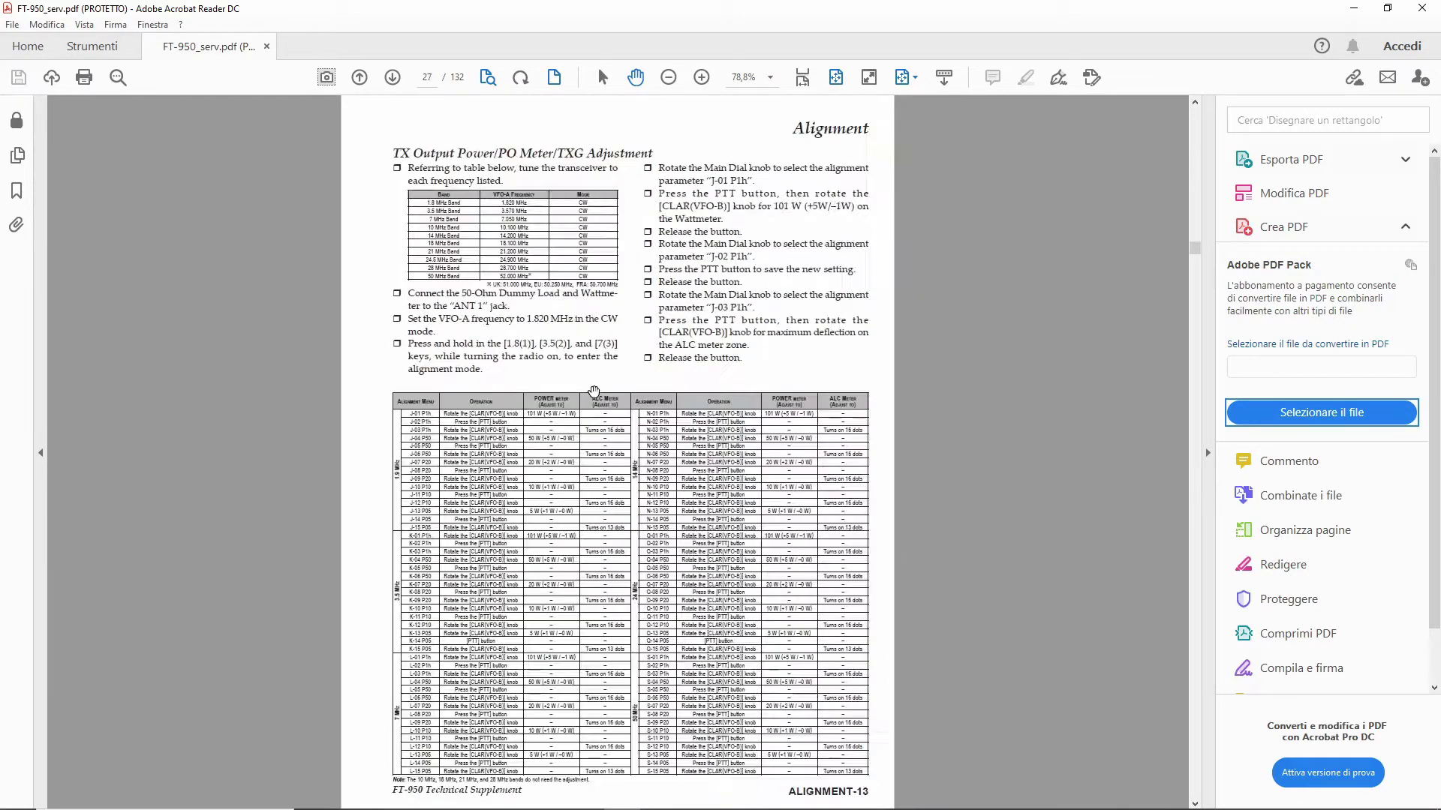
pyautogui.scroll(-1, 594, 391)
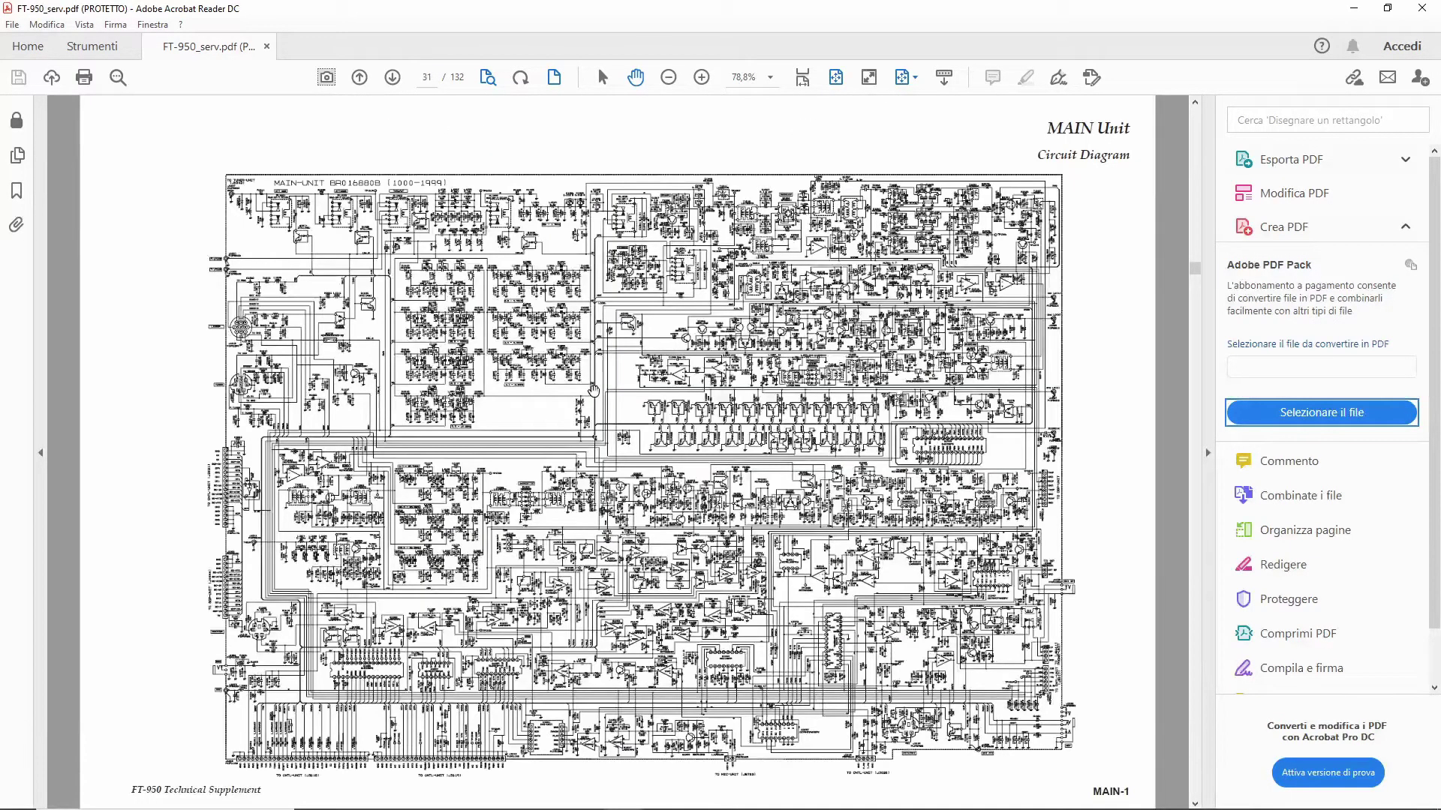
pyautogui.scroll(4, 526, 306)
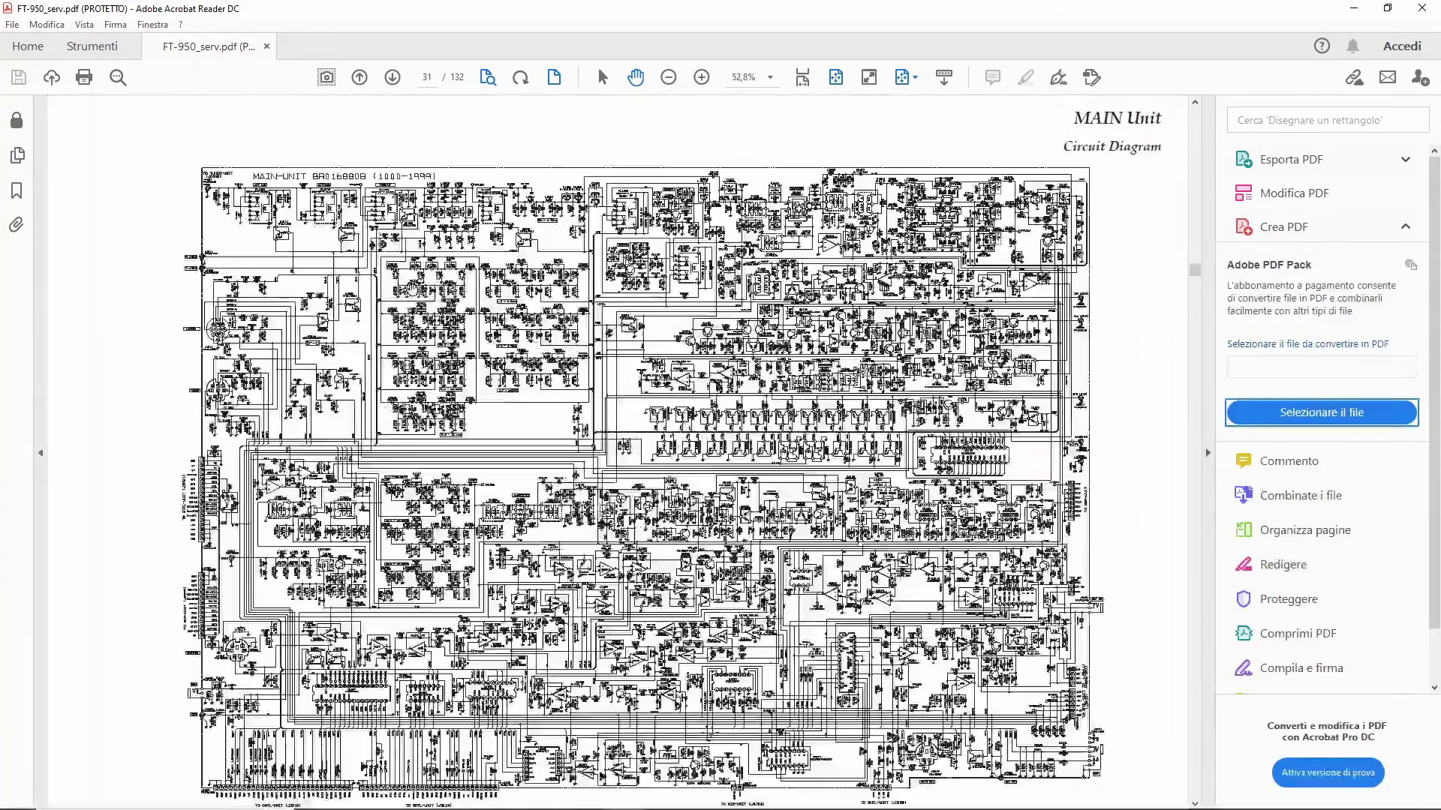
pyautogui.scroll(2, 261, 237)
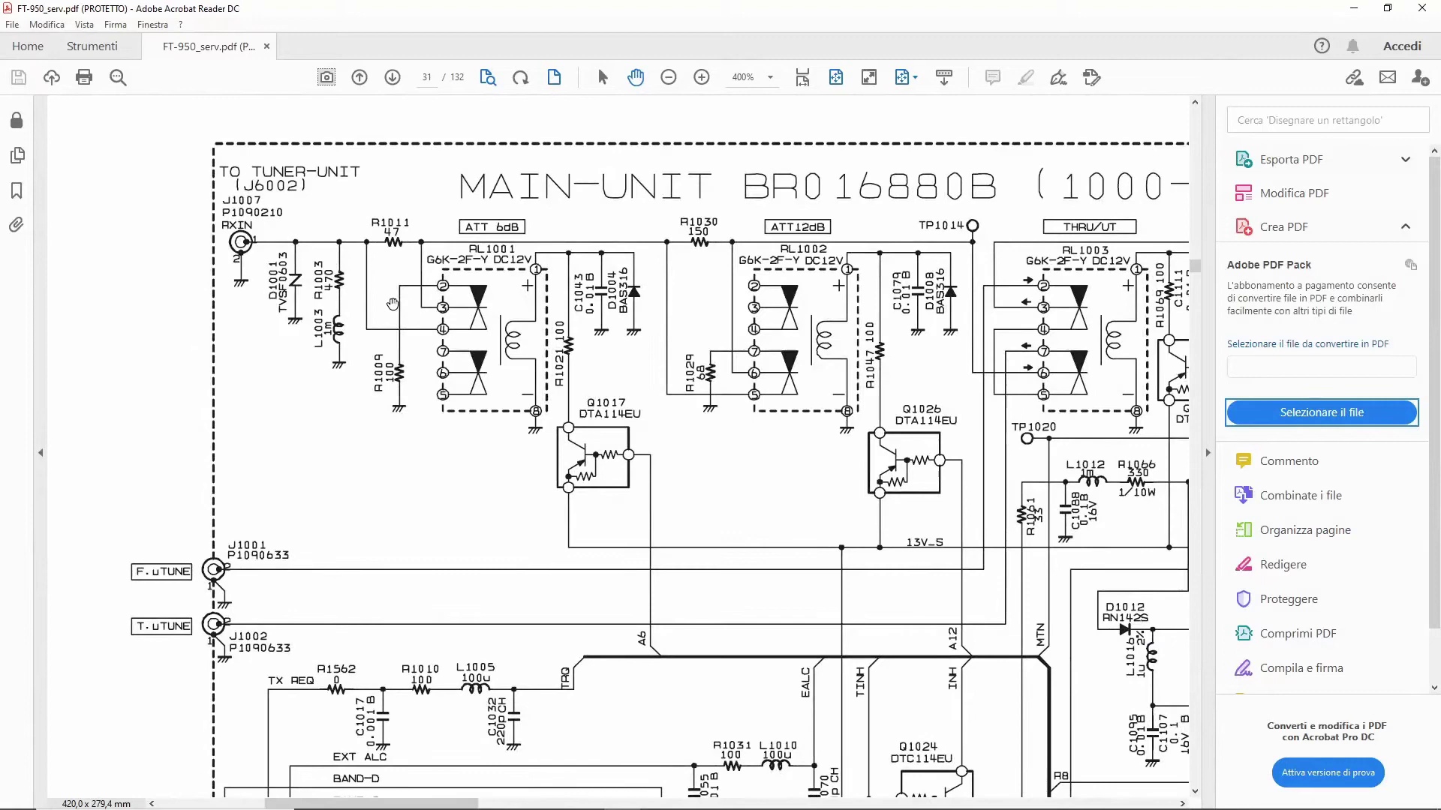
# Step: Search for q1060 in the manual and locate the first mixer on the MAIN Unit circuit diagram
pyautogui.scroll(-2, 260, 237)
pyautogui.hotkey('ctrl', 'f')
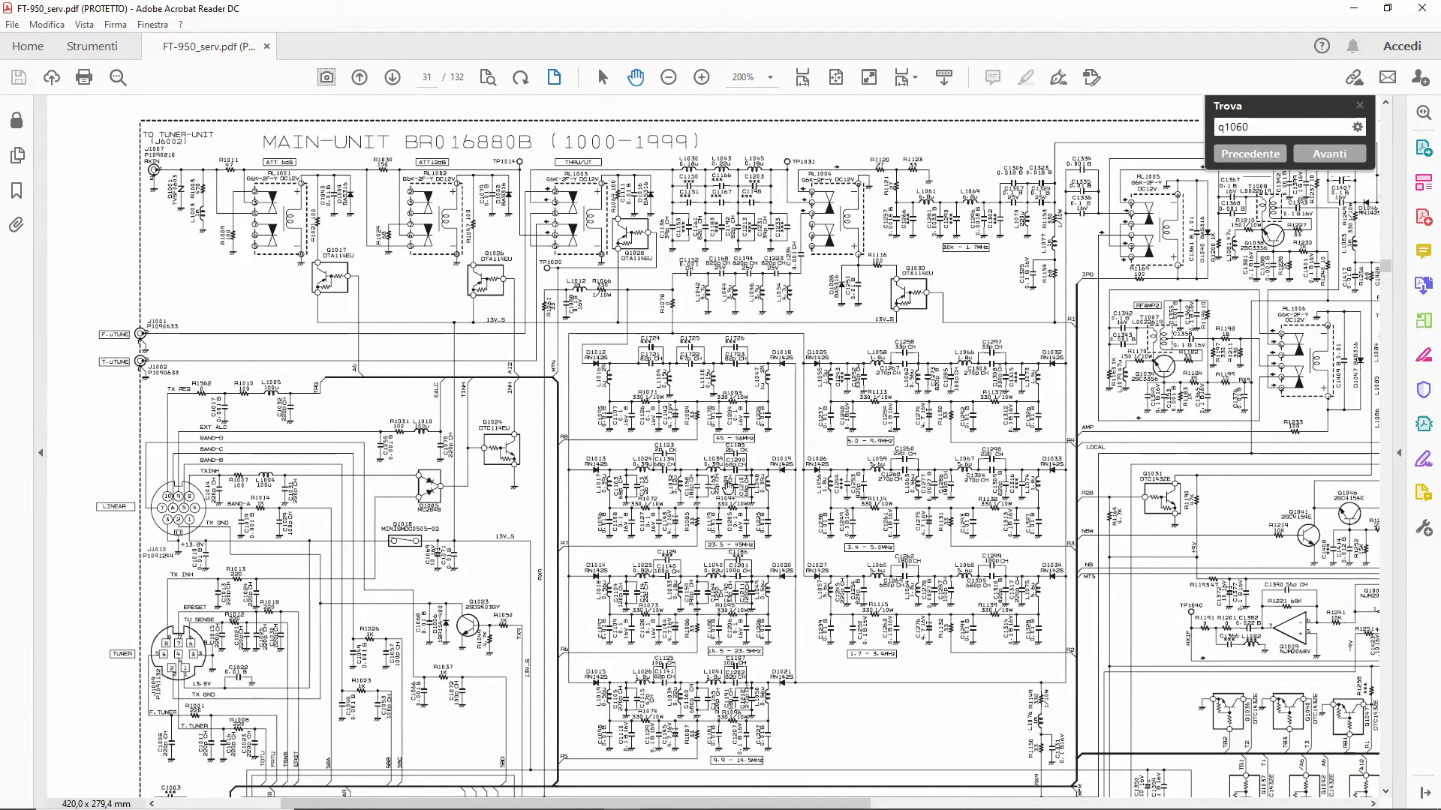
pyautogui.scroll(2, 727, 478)
pyautogui.scroll(2, 727, 478)
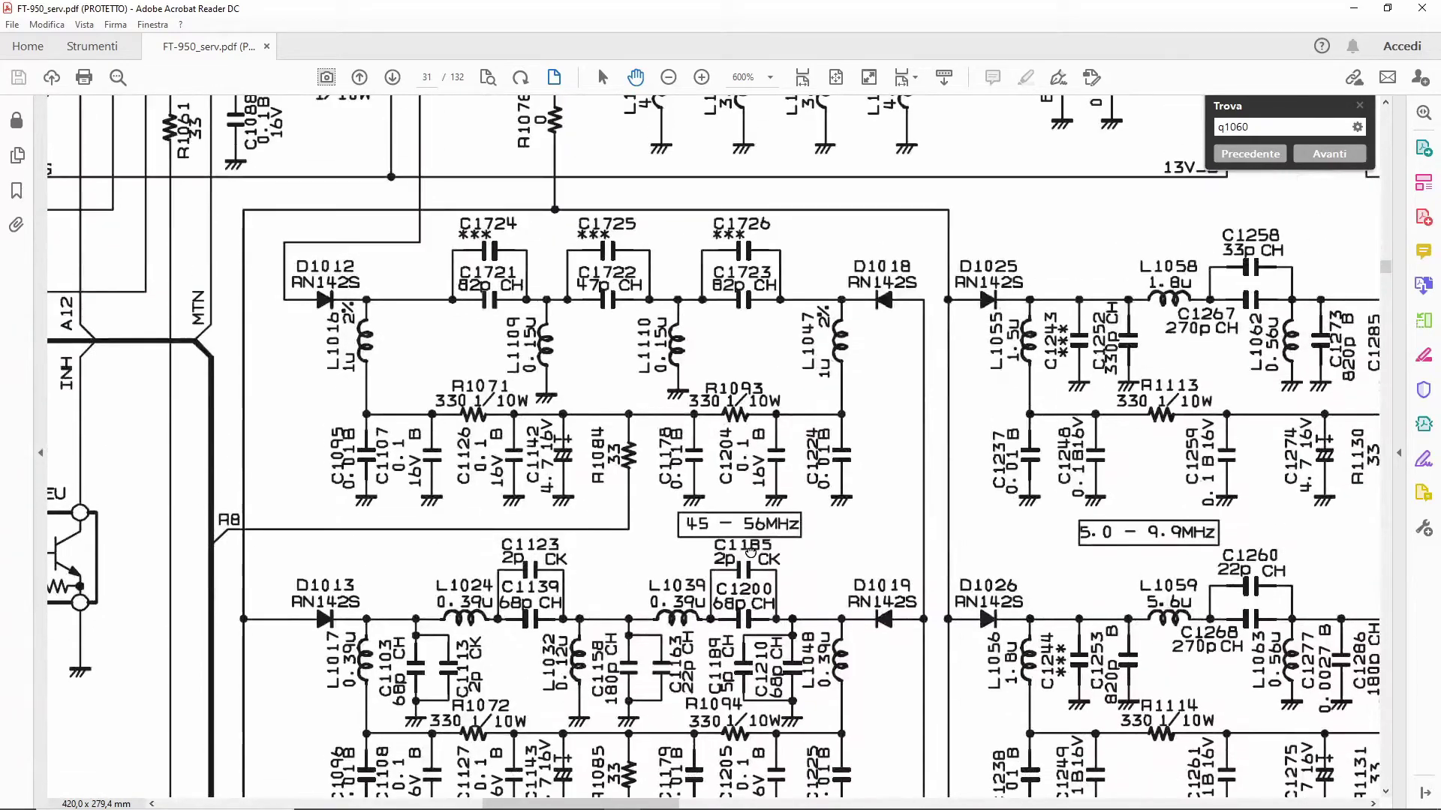
pyautogui.scroll(-3, 743, 330)
pyautogui.scroll(-3, 750, 610)
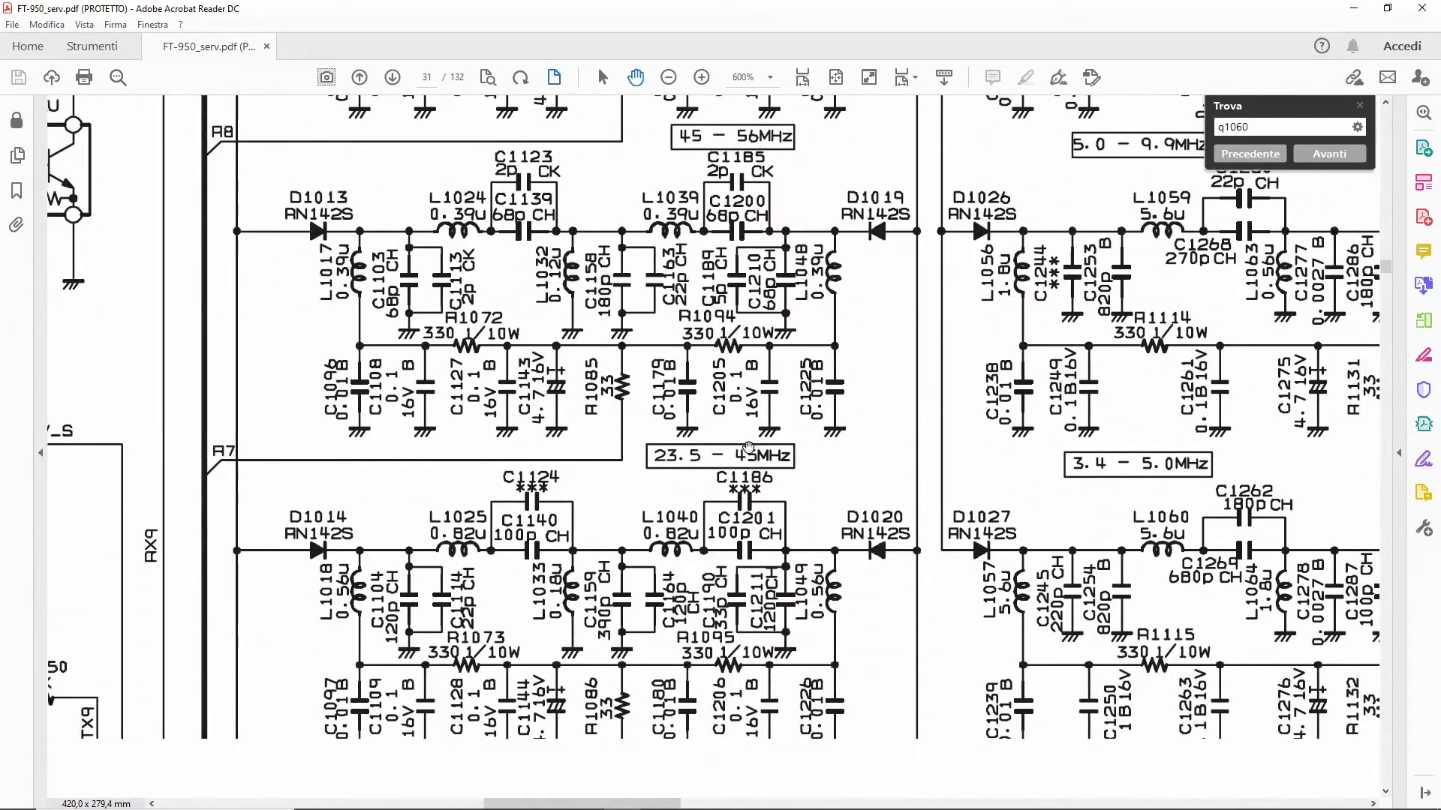
pyautogui.scroll(-2, 773, 586)
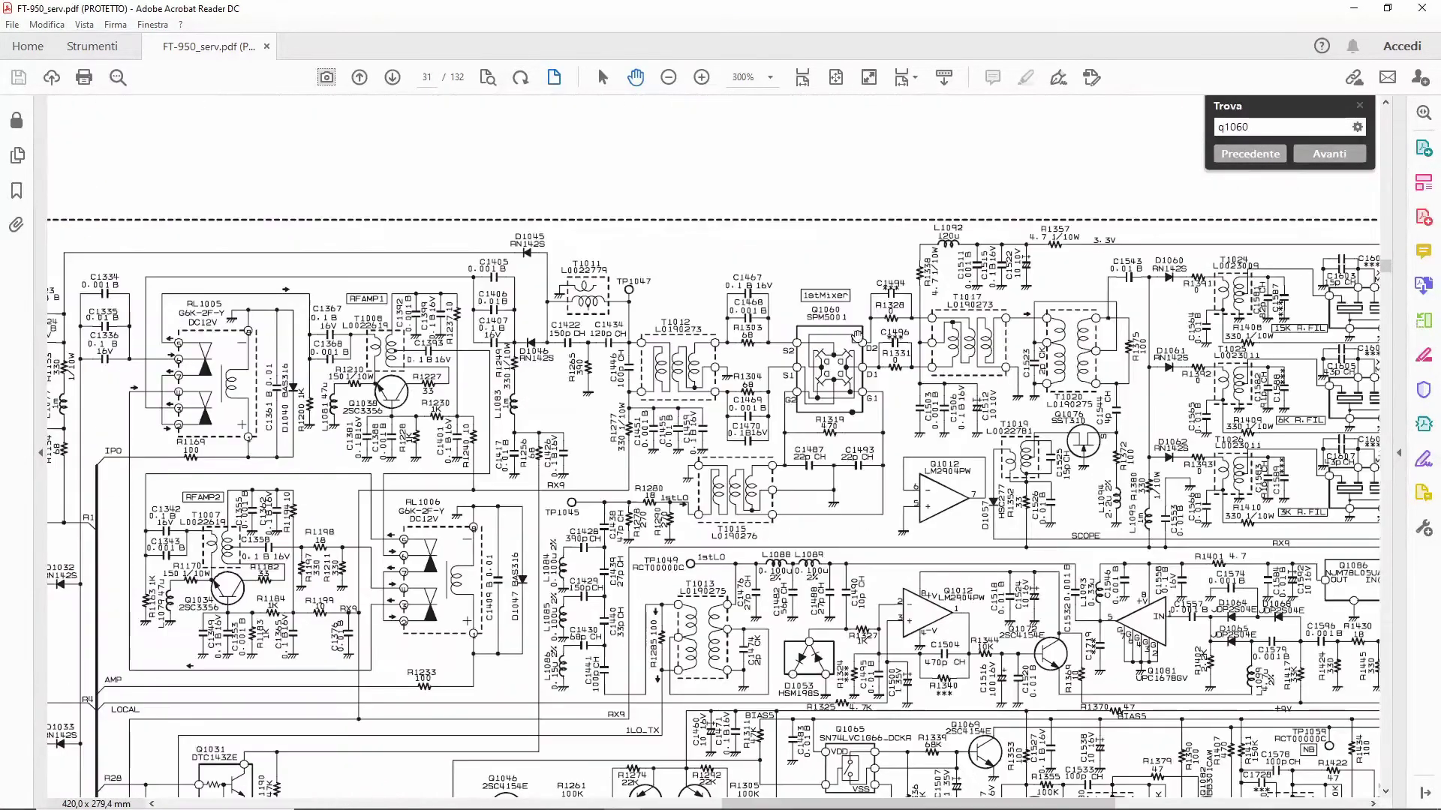
# Step: Trace the signal path from first mixer Q1060 through T1017 and T1020 to the junction of C1543 and D1060
pyautogui.moveTo(857, 334)
pyautogui.mouseDown()
pyautogui.moveTo(852, 296)
pyautogui.moveTo(818, 308)
pyautogui.moveTo(744, 393)
pyautogui.moveTo(825, 342)
pyautogui.moveTo(867, 358)
pyautogui.mouseUp()
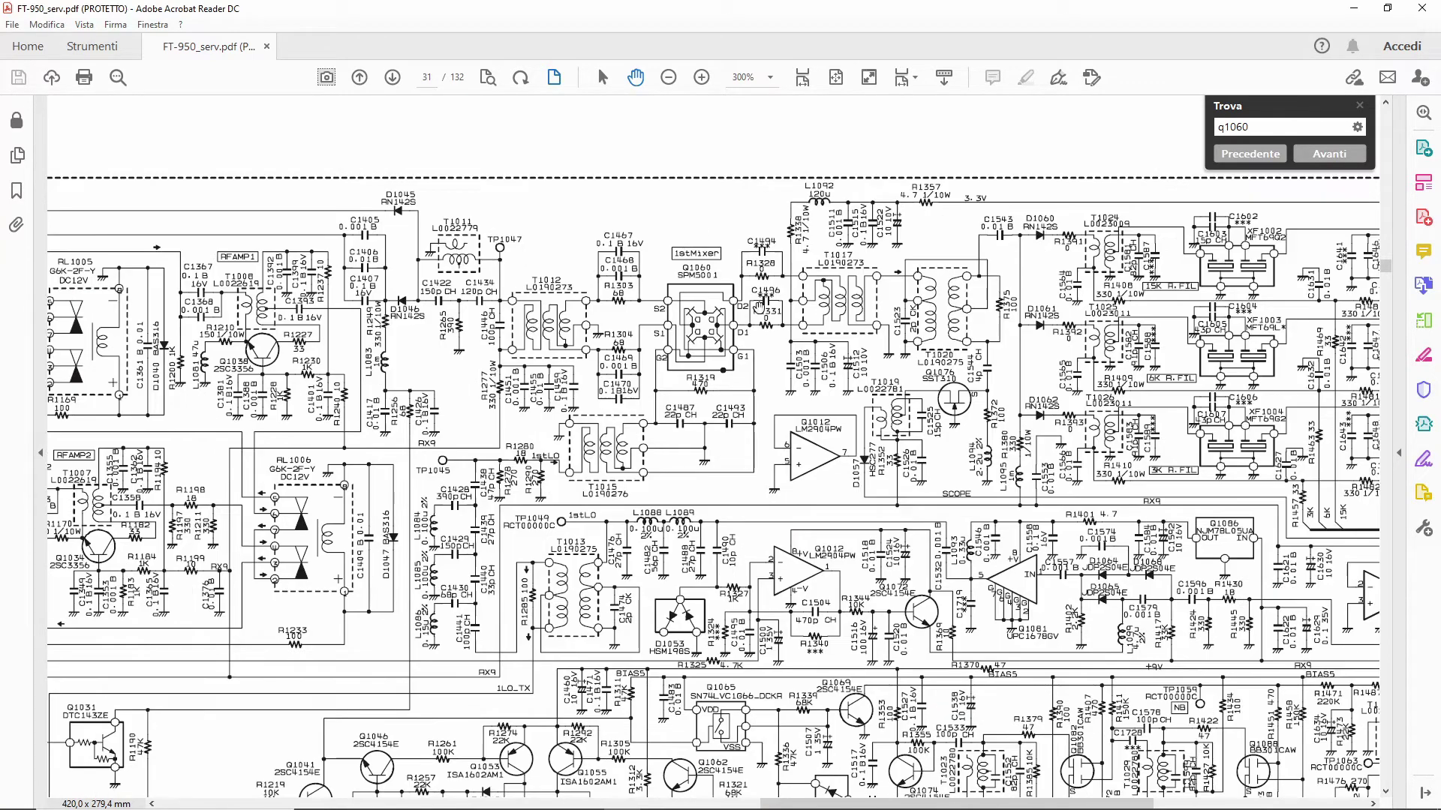
pyautogui.moveTo(939, 331); pyautogui.dragTo(796, 305)
pyautogui.moveTo(867, 353); pyautogui.dragTo(741, 389)
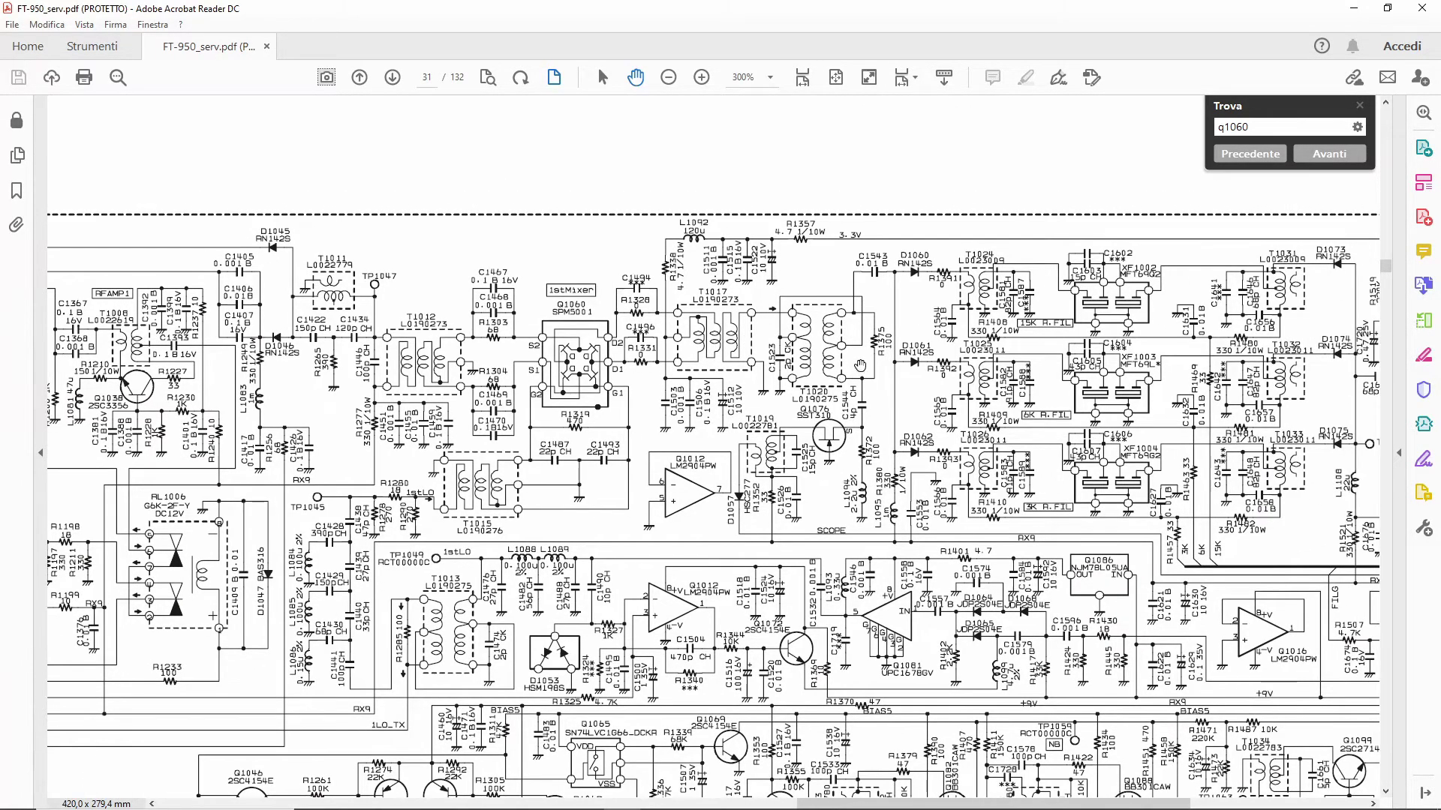
pyautogui.scroll(2, 860, 365)
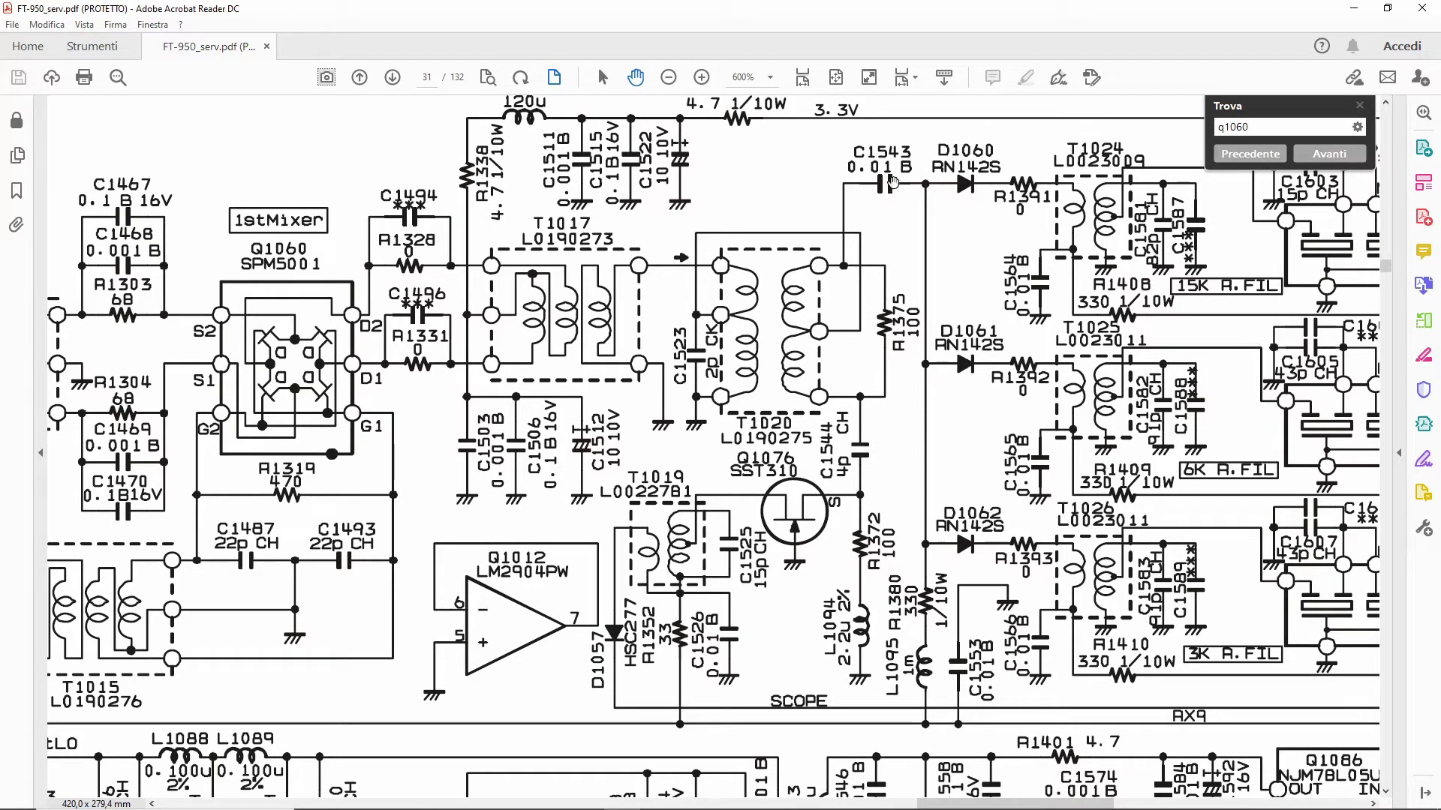
pyautogui.moveTo(894, 195); pyautogui.dragTo(878, 252)
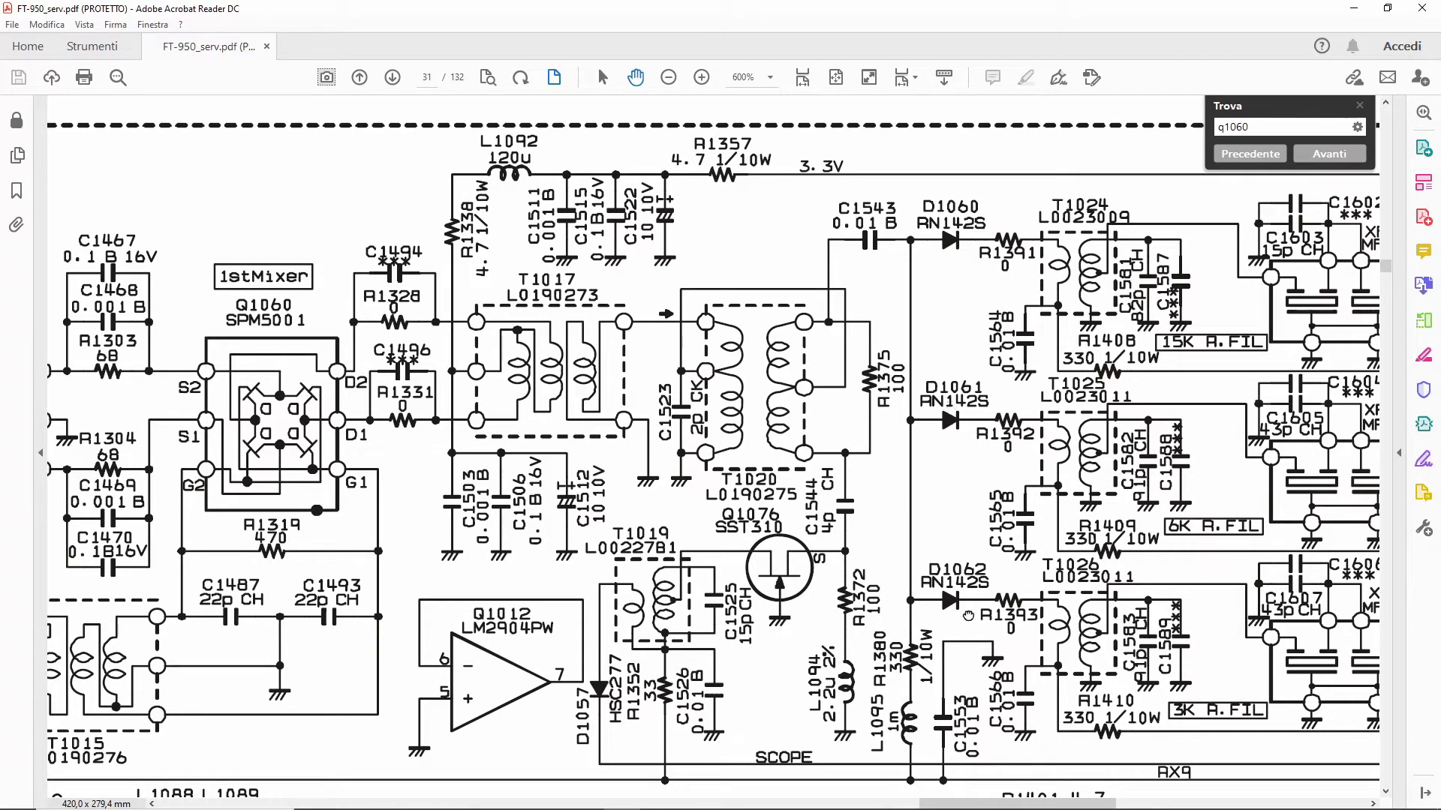
pyautogui.moveTo(968, 615); pyautogui.dragTo(977, 595)
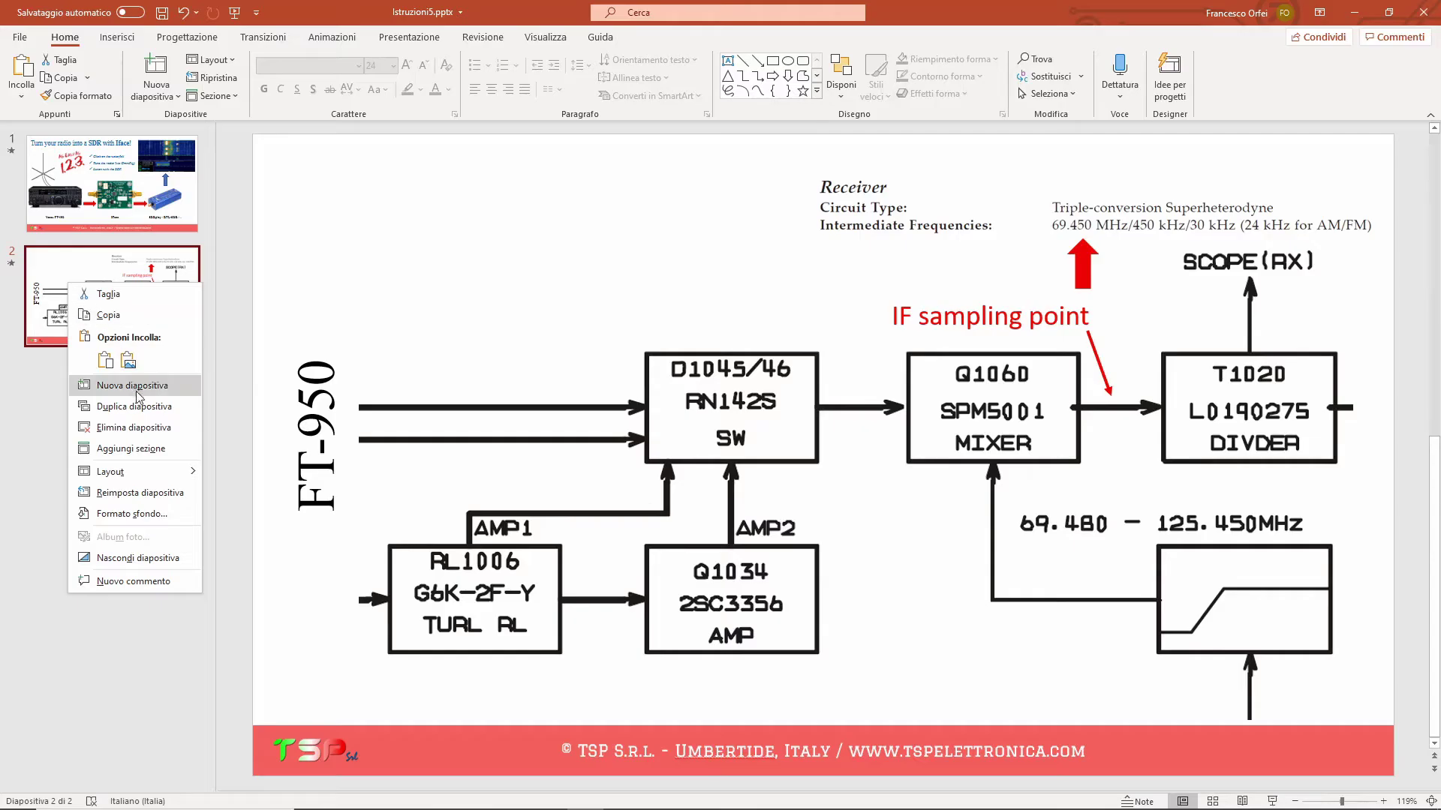
# Step: Switch to PowerPoint, duplicate slide 2, and replace the copy's block diagram with the copied circuit diagram of the first mixer area
pyautogui.click(138, 406)
pyautogui.click(673, 431)
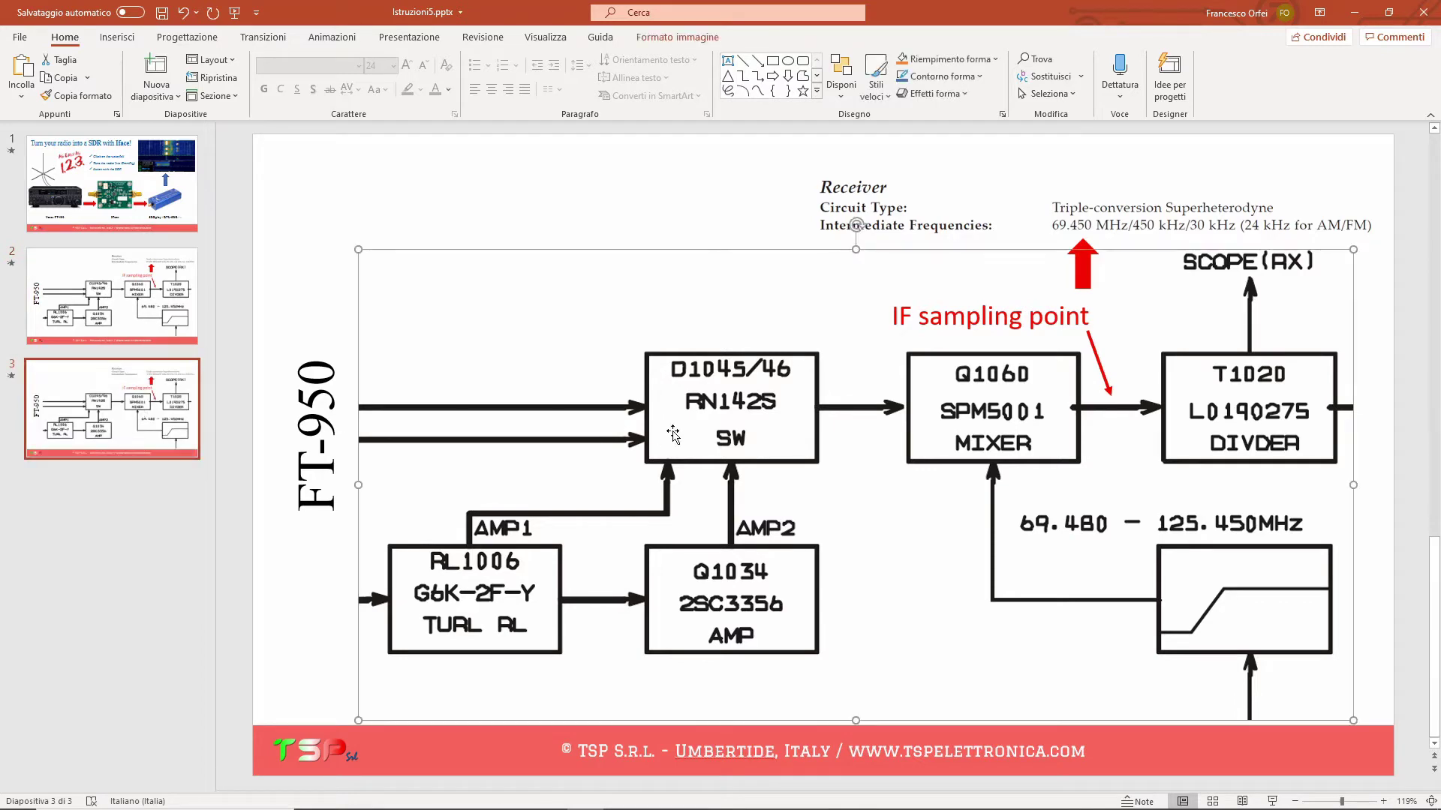
pyautogui.rightClick(673, 431)
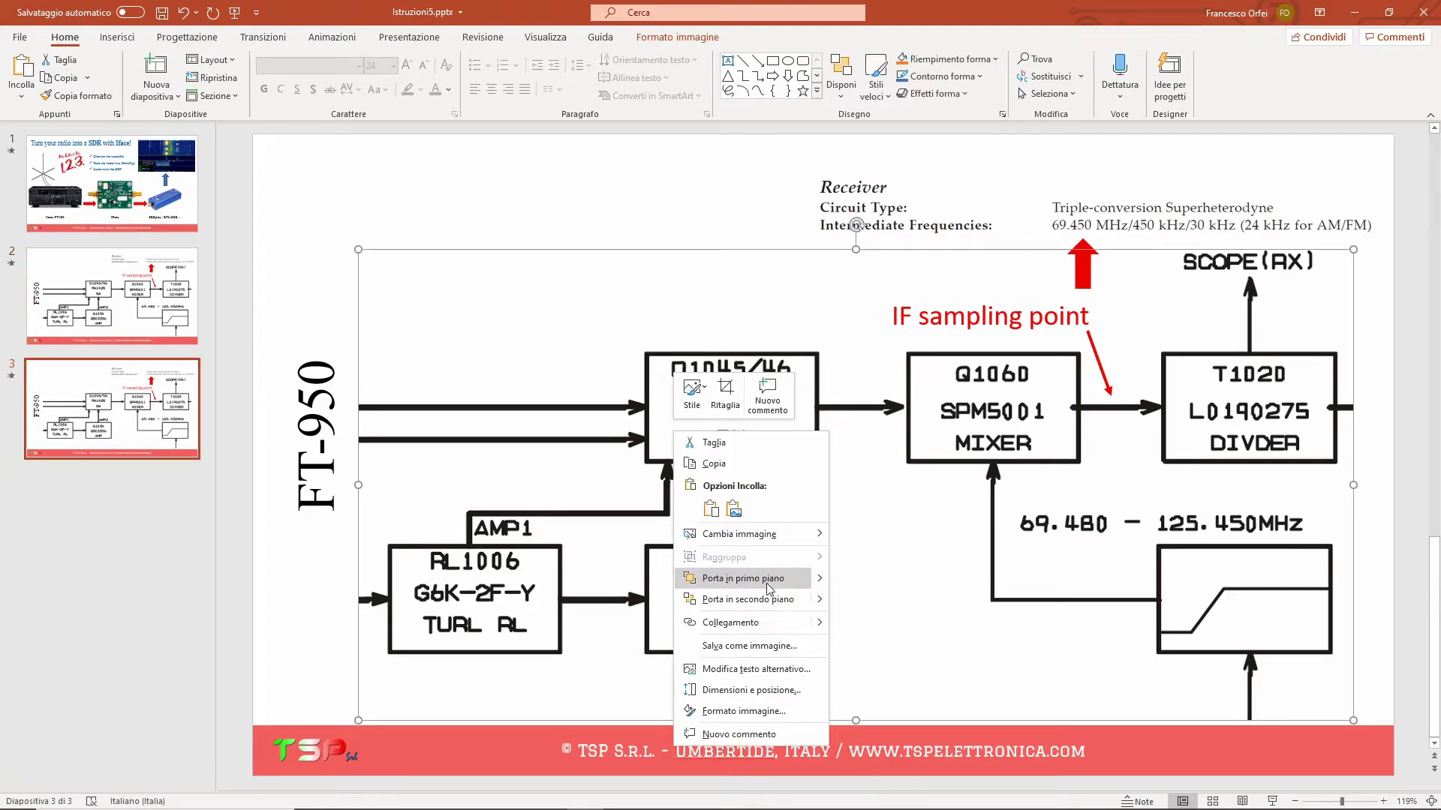
pyautogui.moveTo(780, 534)
pyautogui.click(901, 620)
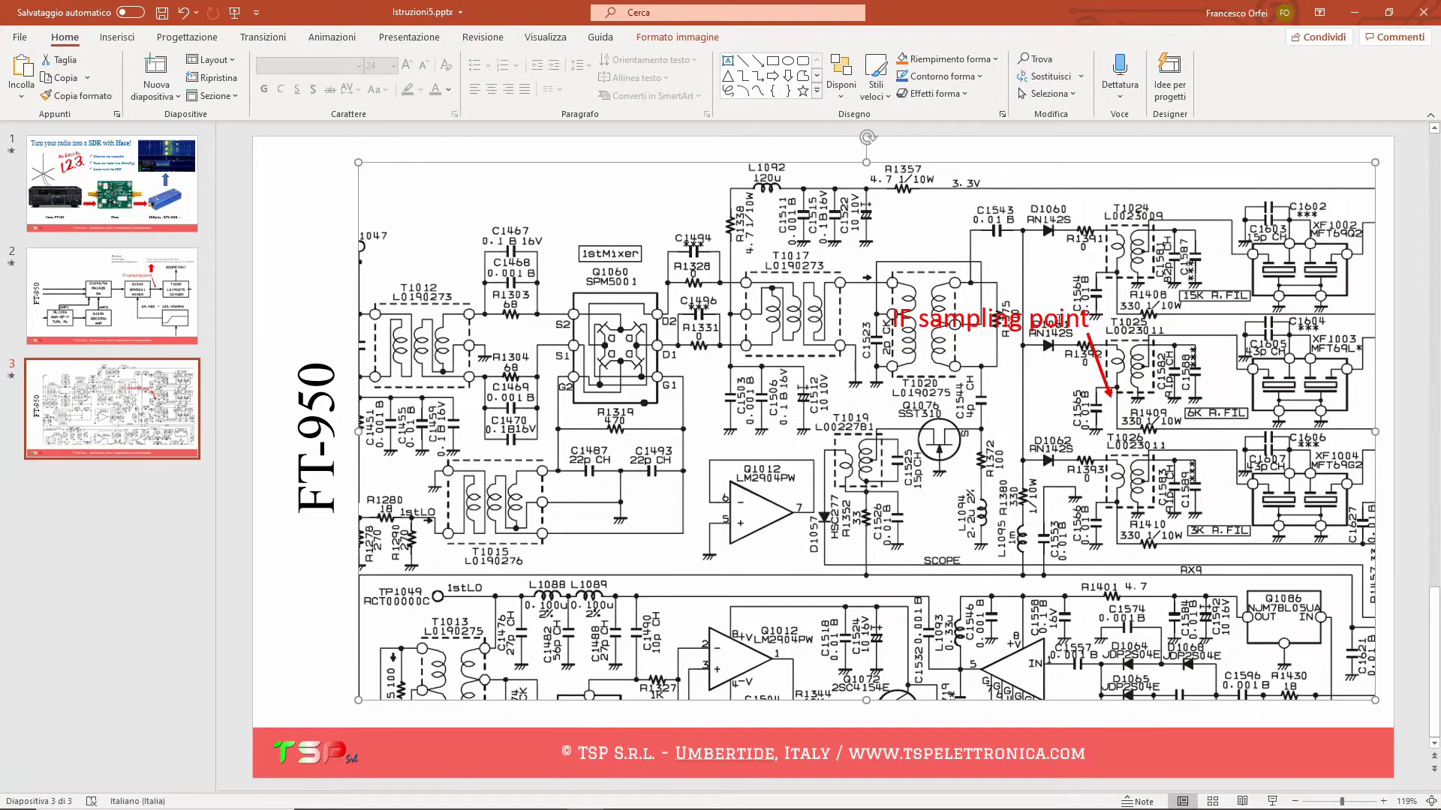
# Step: Move the IF sampling point label above the circuit and its arrow onto the junction between C1543 and D1060
pyautogui.click(1033, 316)
pyautogui.moveTo(1014, 301); pyautogui.dragTo(1194, 142)
pyautogui.click(1102, 367)
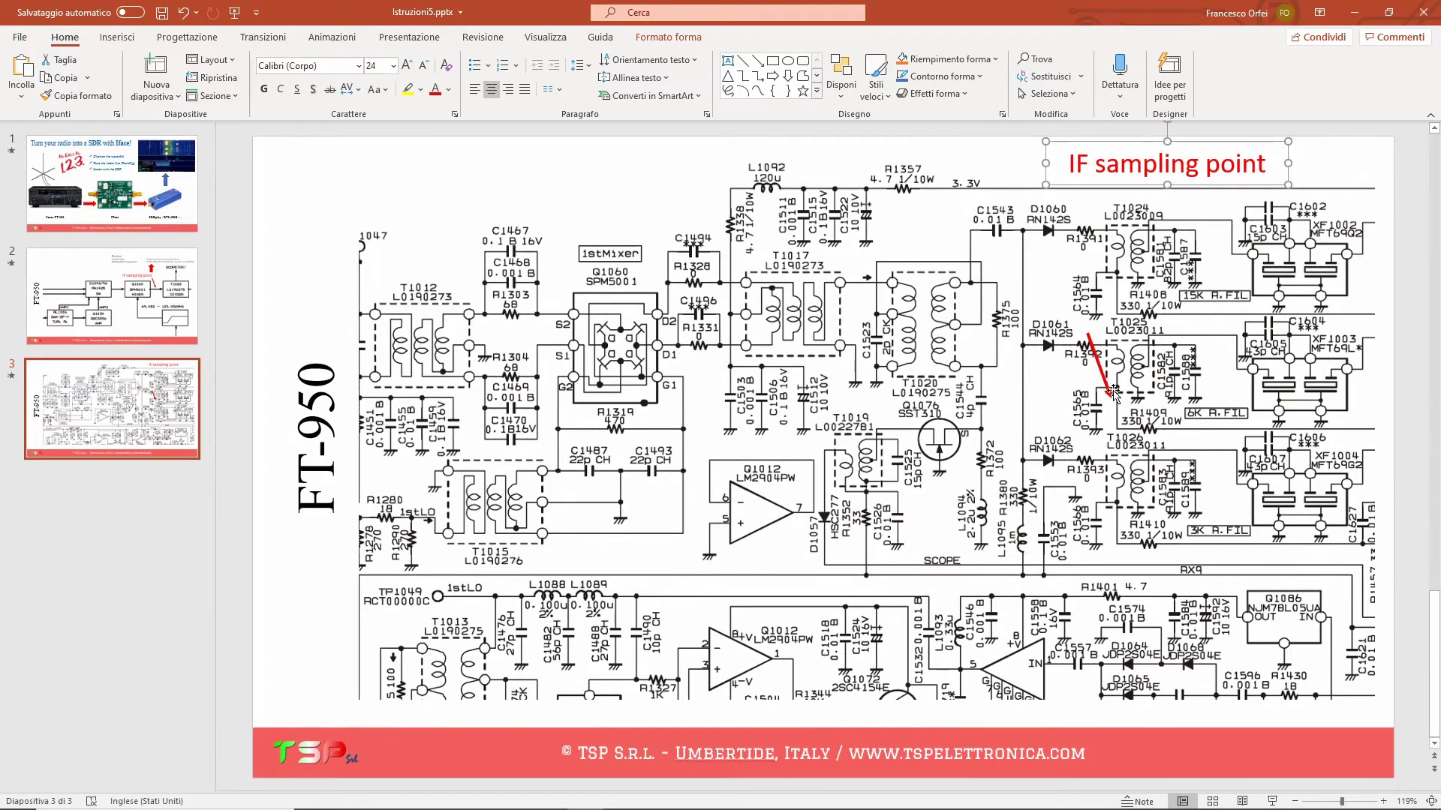
pyautogui.moveTo(1087, 330); pyautogui.dragTo(1047, 161)
pyautogui.moveTo(1112, 395); pyautogui.dragTo(1022, 217)
# Step: Switch to the service manual and examine the 9V and GND pins of connectors J1005 and J1004 on the MAIN Unit circuit diagram
pyautogui.hotkey('alt', 'Tab')
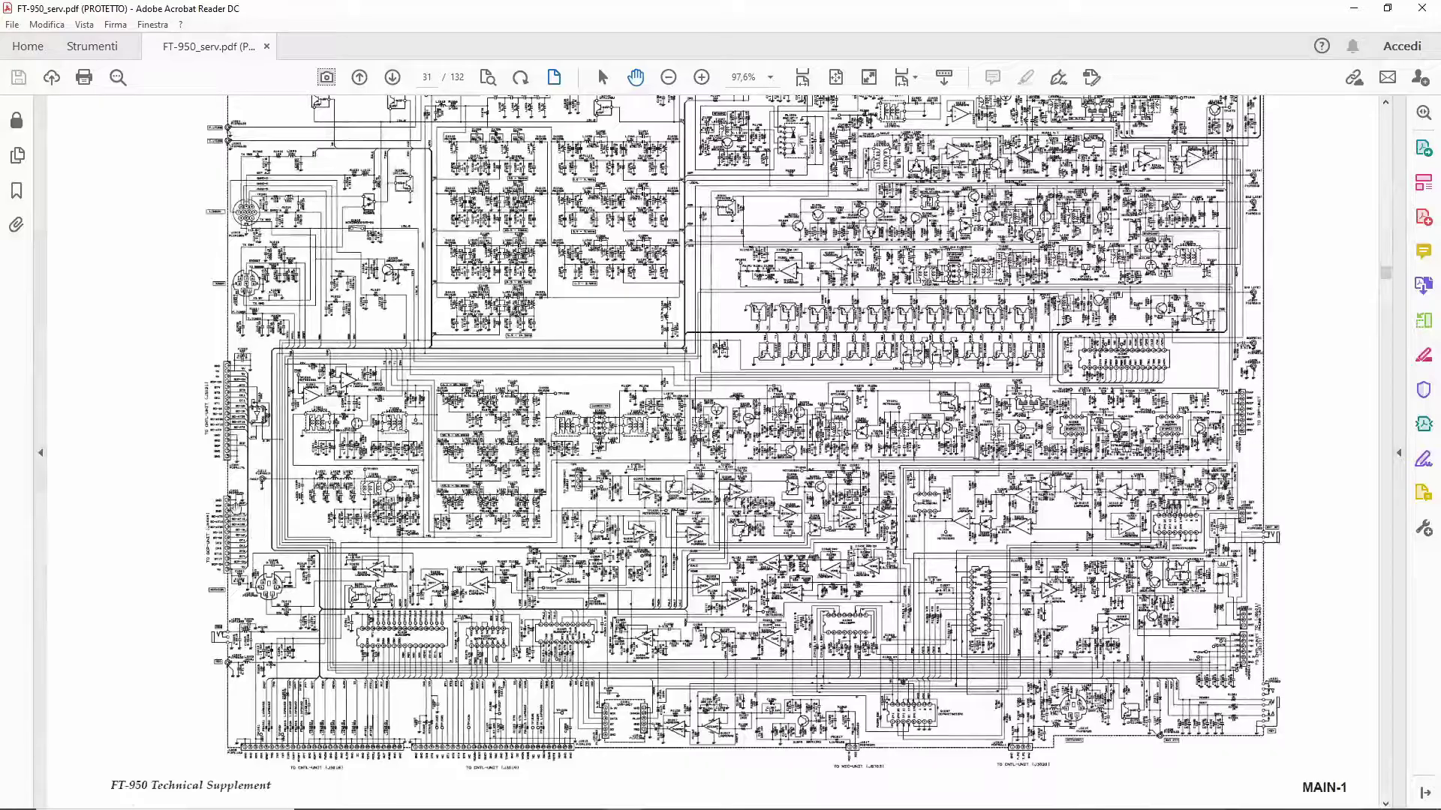
pyautogui.scroll(3, 196, 545)
pyautogui.scroll(2, 196, 545)
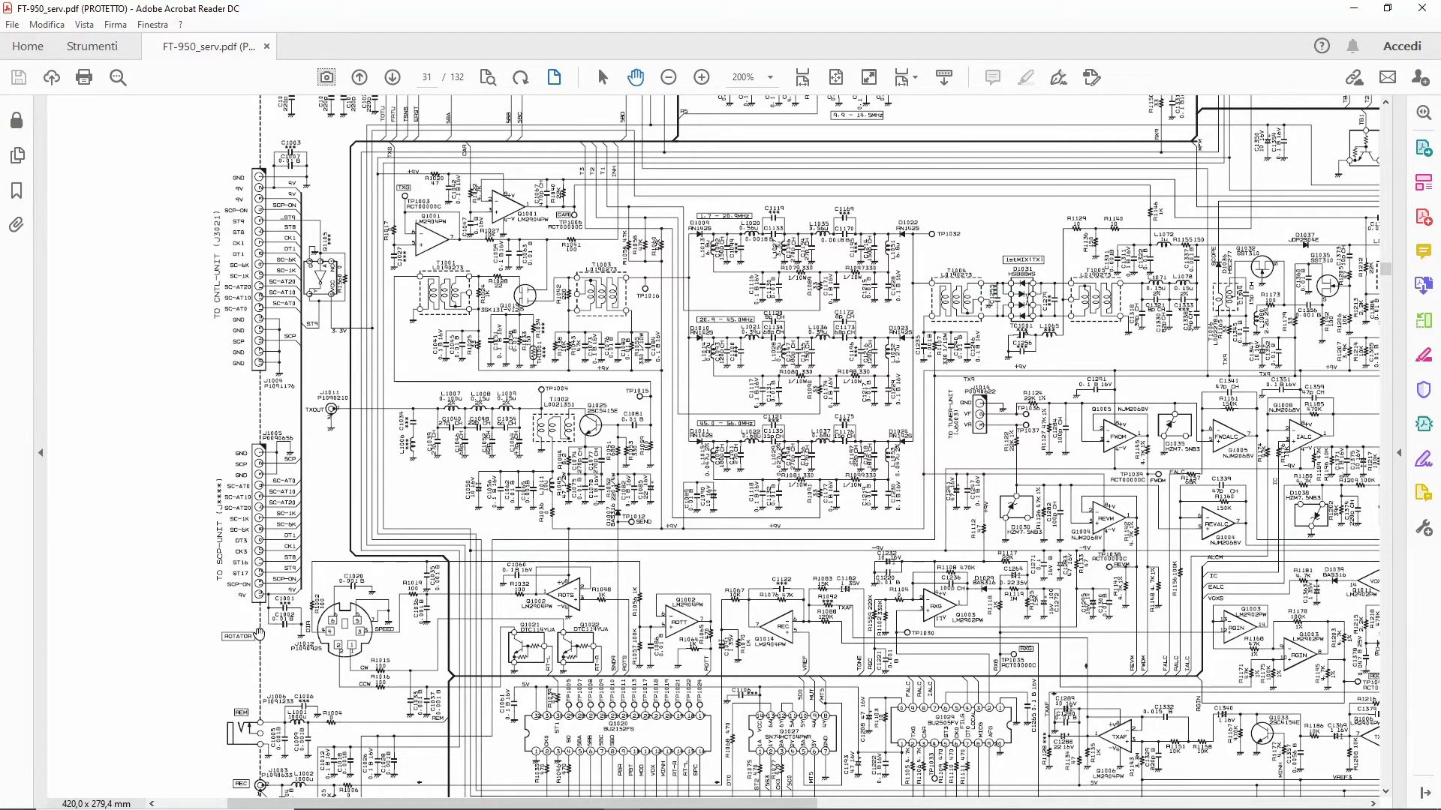
pyautogui.scroll(2, 248, 571)
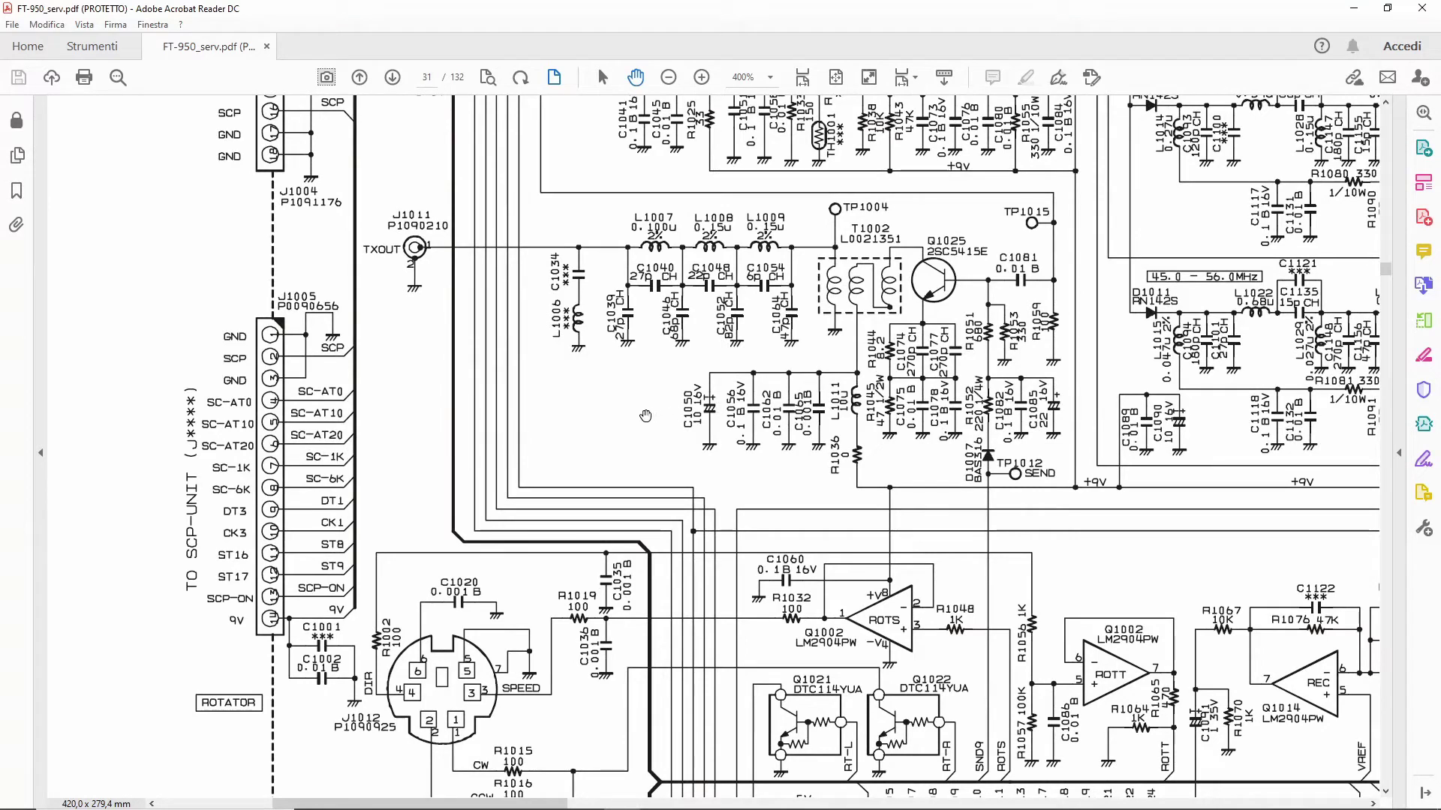
pyautogui.hscroll(-3, 563, 435)
pyautogui.scroll(1, 563, 436)
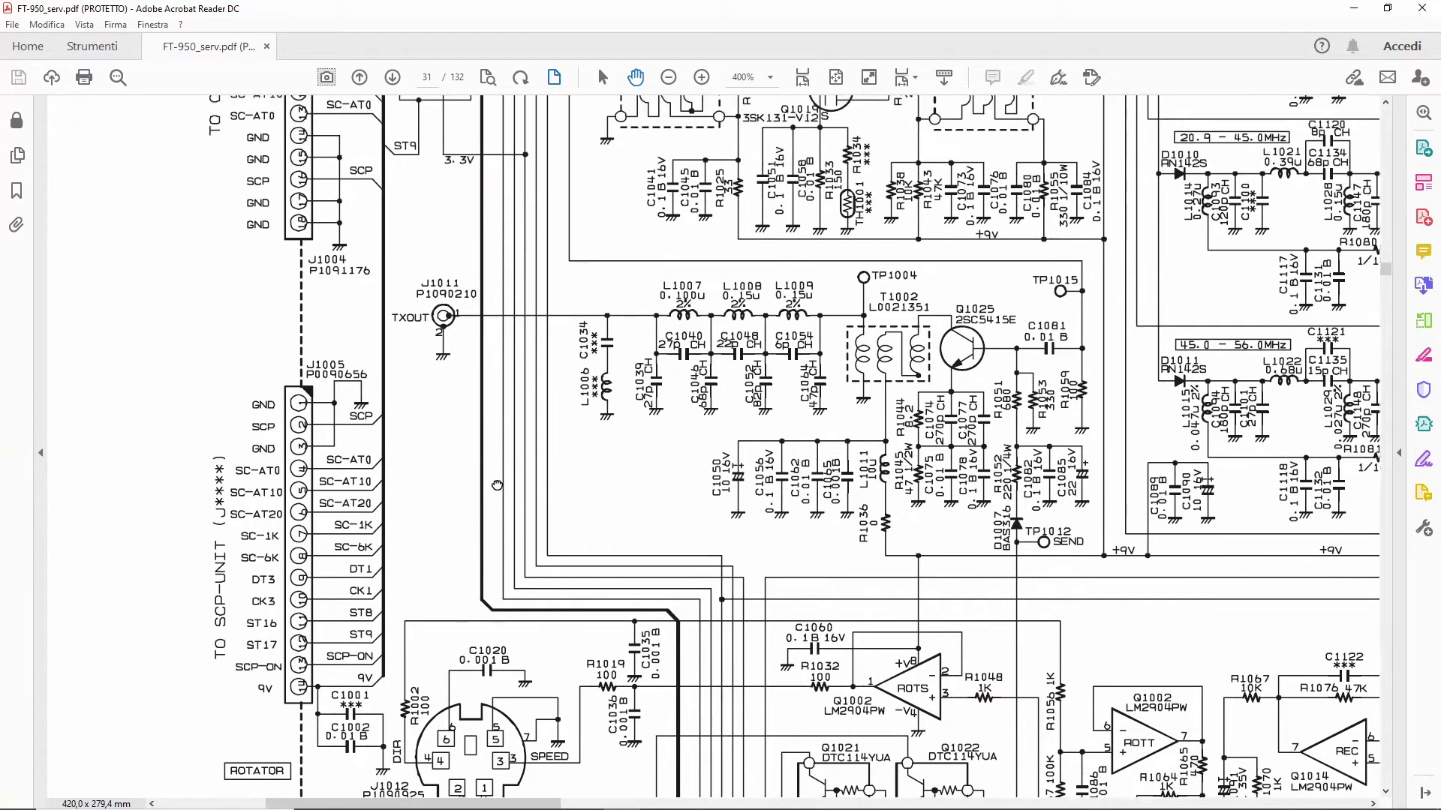
pyautogui.scroll(-3, 552, 450)
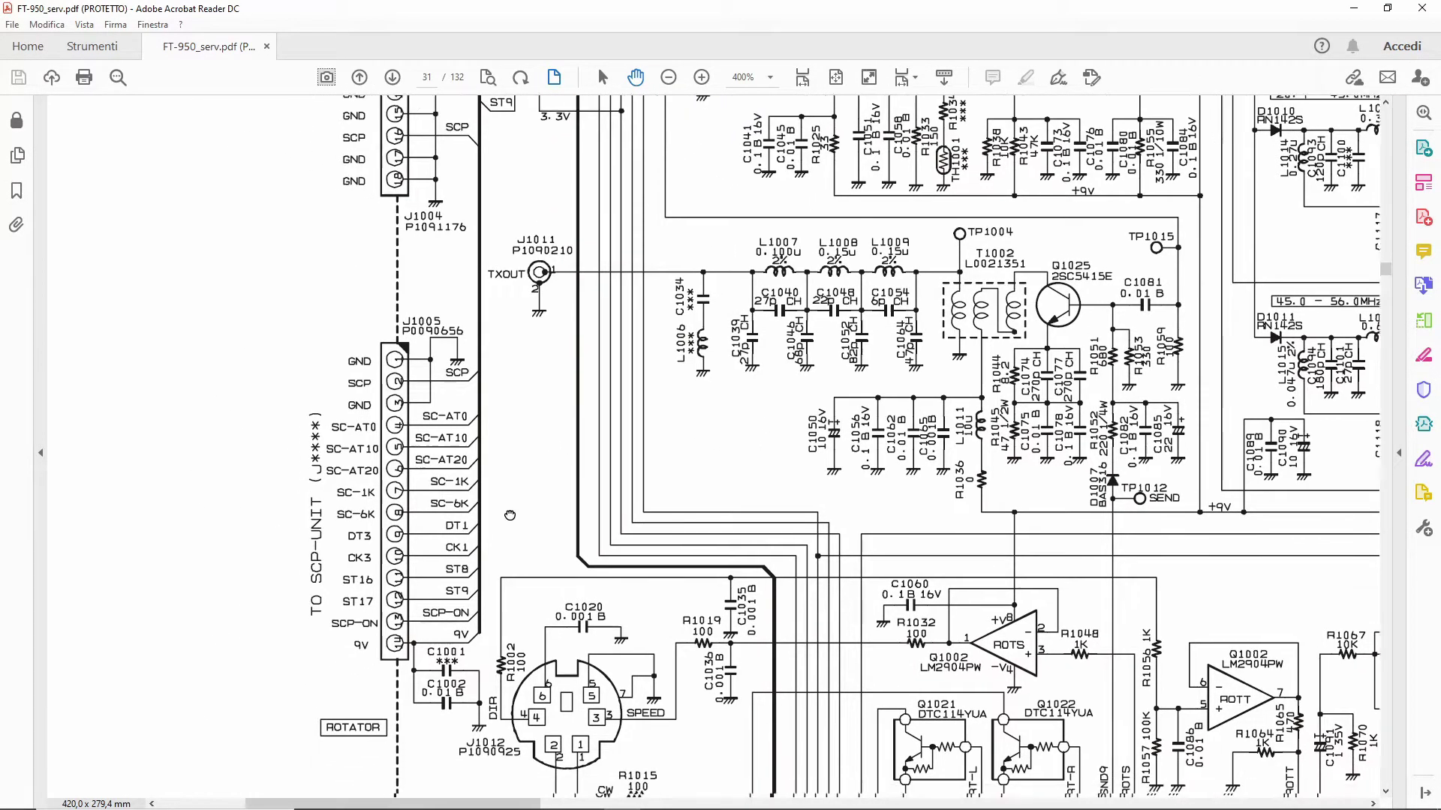
pyautogui.hscroll(-1, 540, 439)
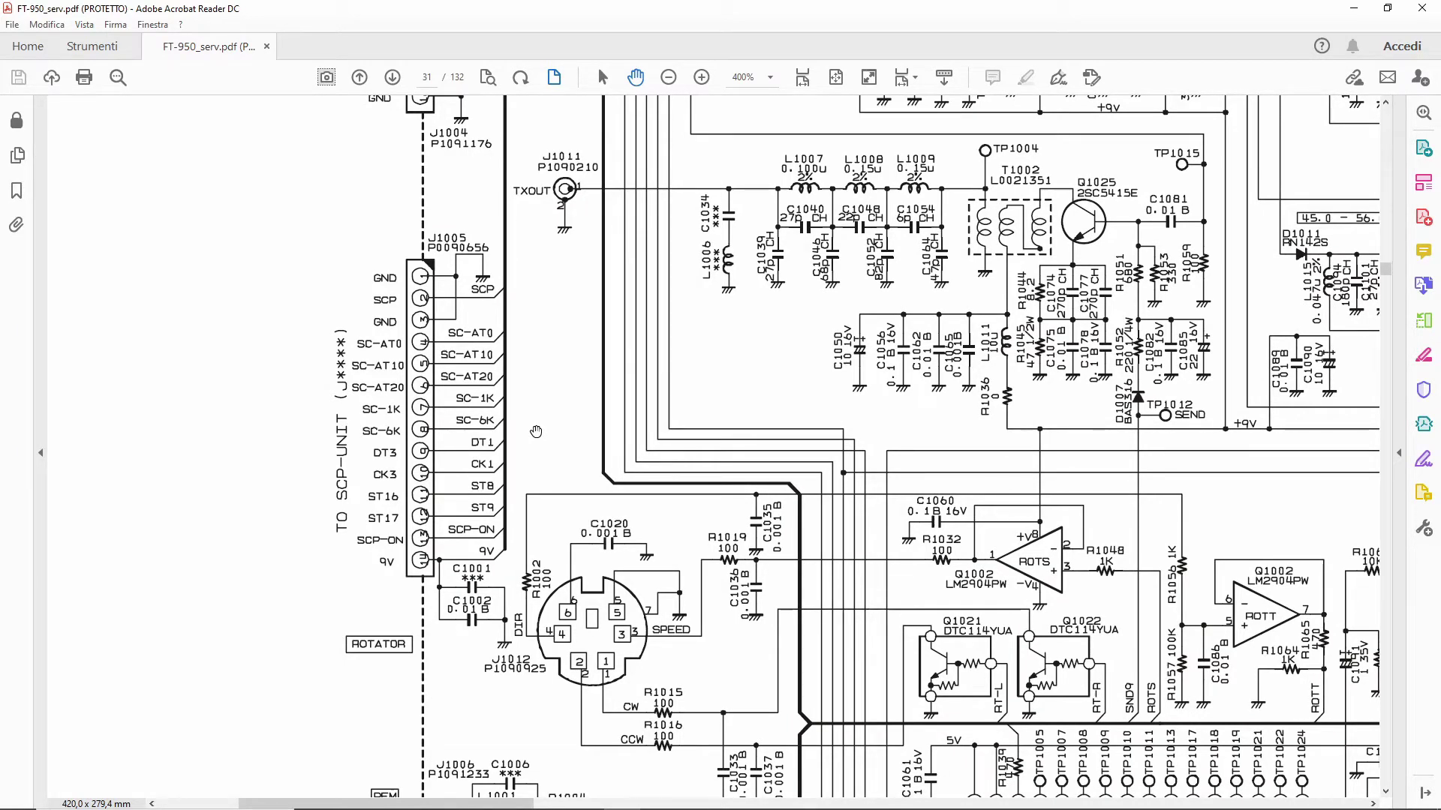
pyautogui.moveTo(535, 432); pyautogui.dragTo(532, 500)
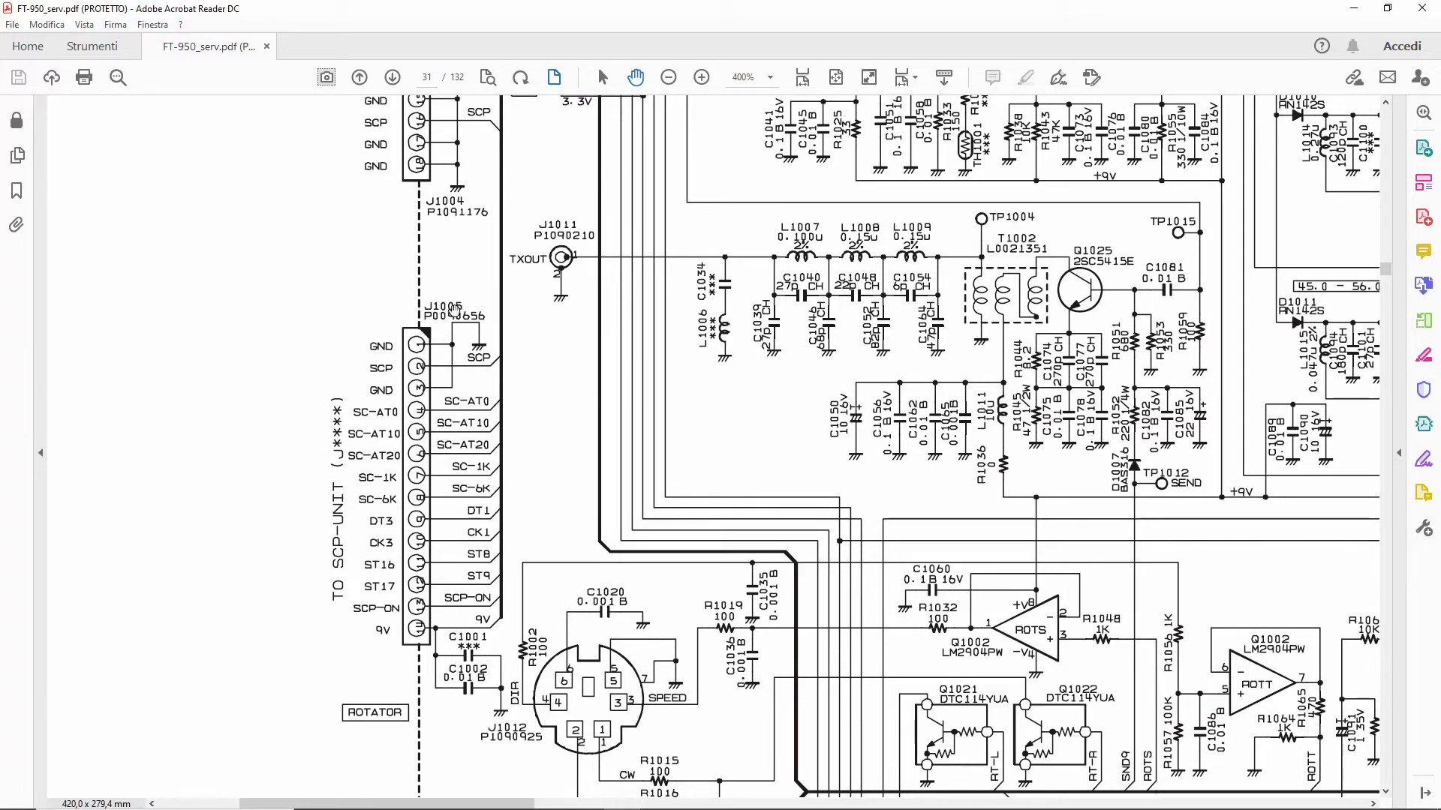
pyautogui.scroll(5, 455, 310)
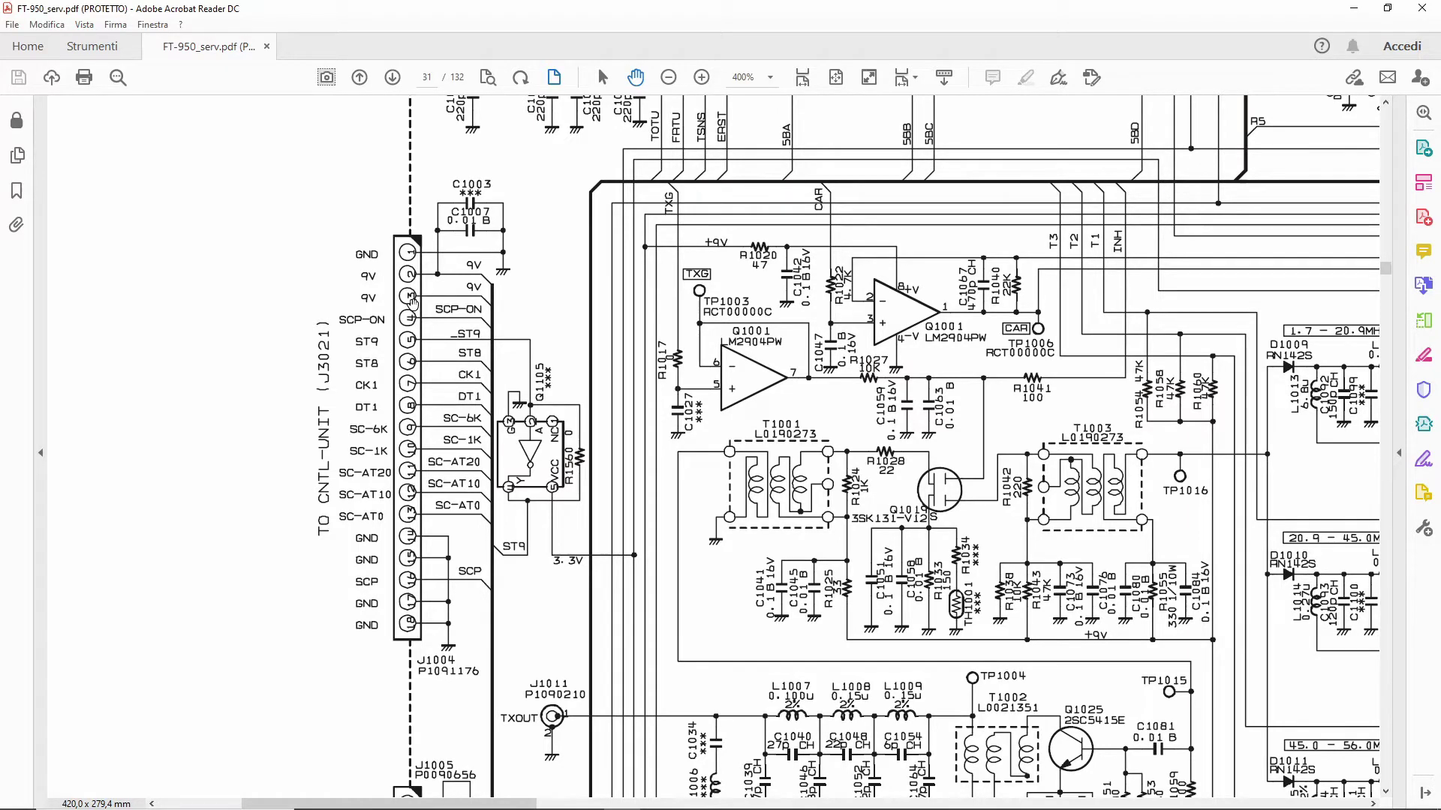
pyautogui.scroll(-2, 467, 425)
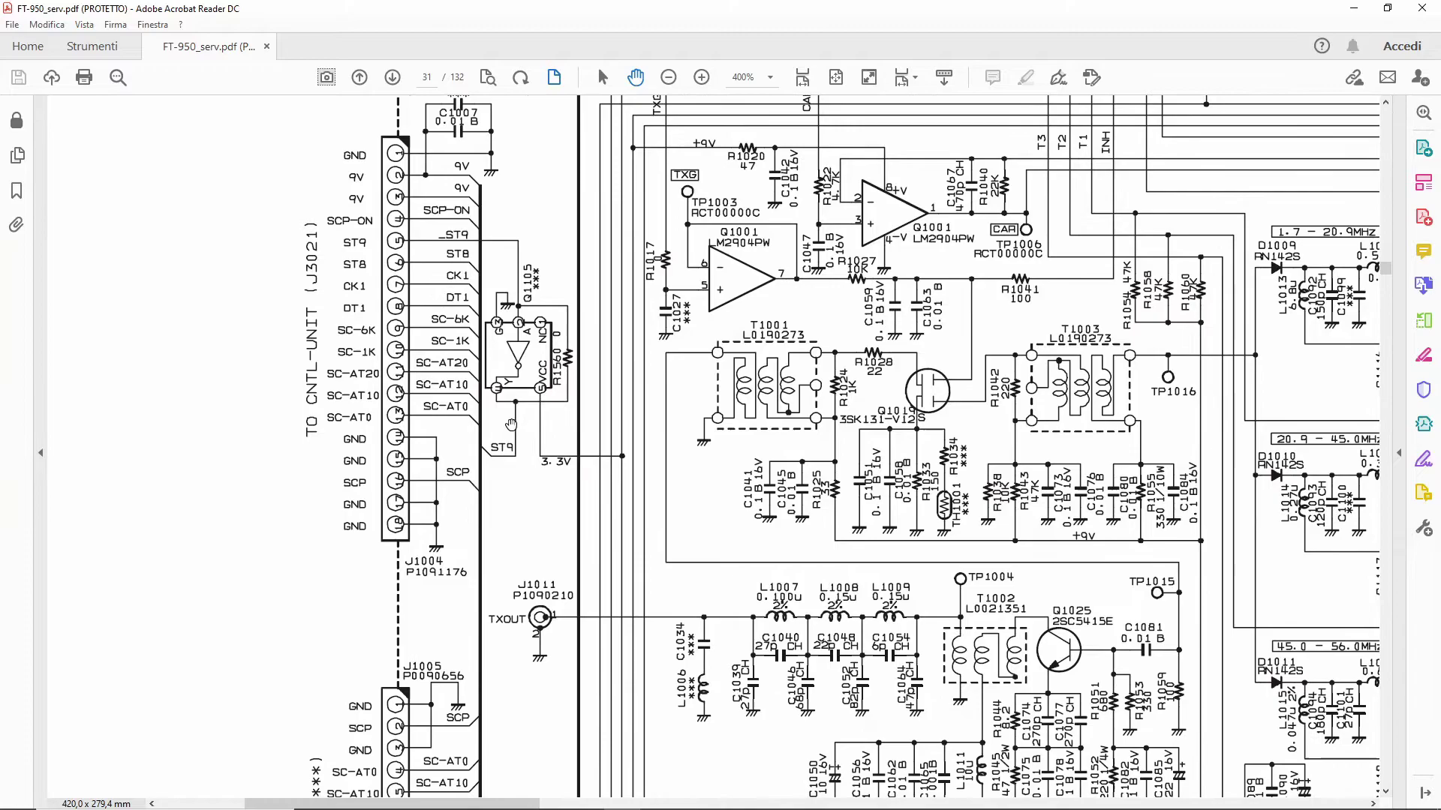
pyautogui.scroll(-4, 536, 418)
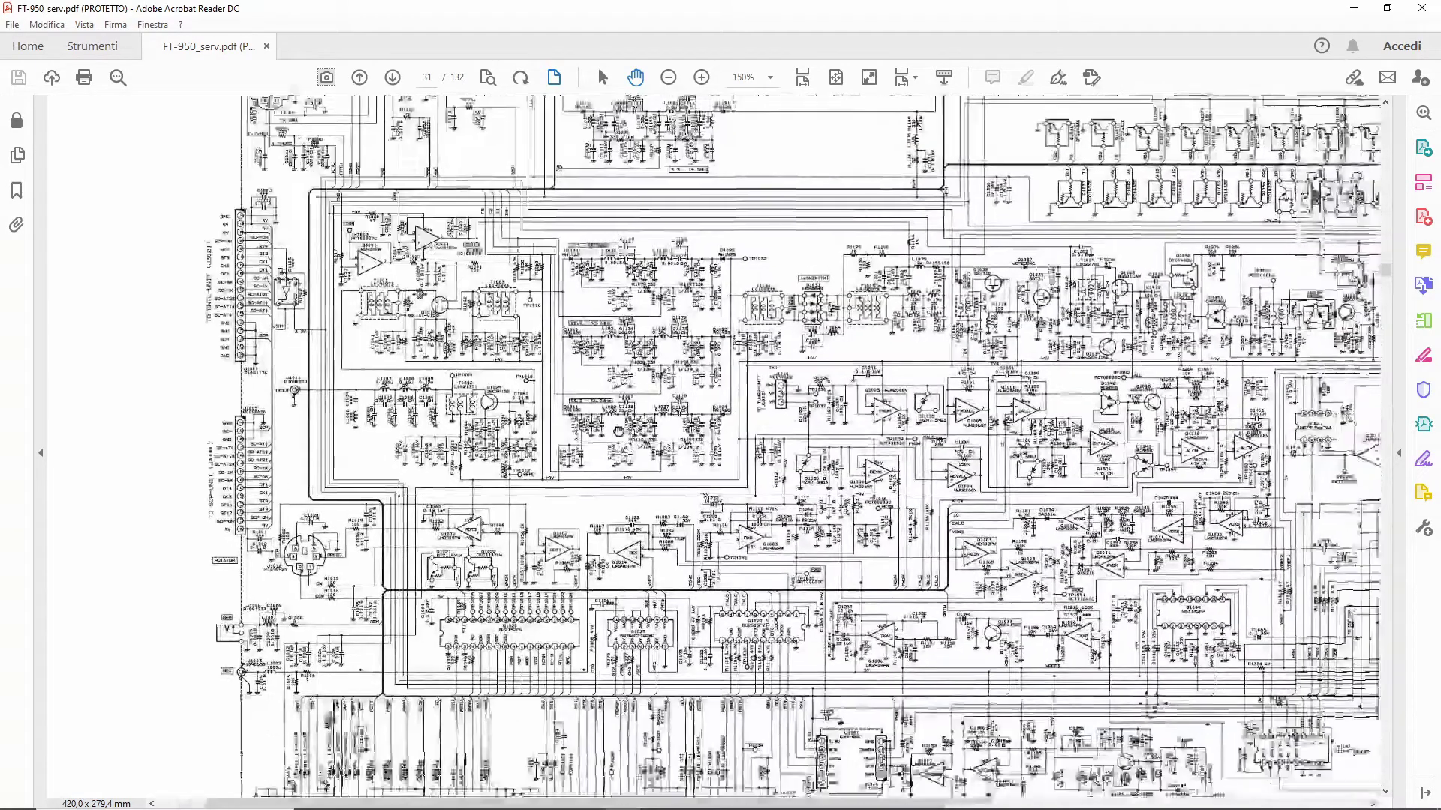
# Step: Switch to PowerPoint, duplicate slide 3, and delete the circuit image from the copy
pyautogui.hotkey('alt', 'Tab')
pyautogui.rightClick(143, 405)
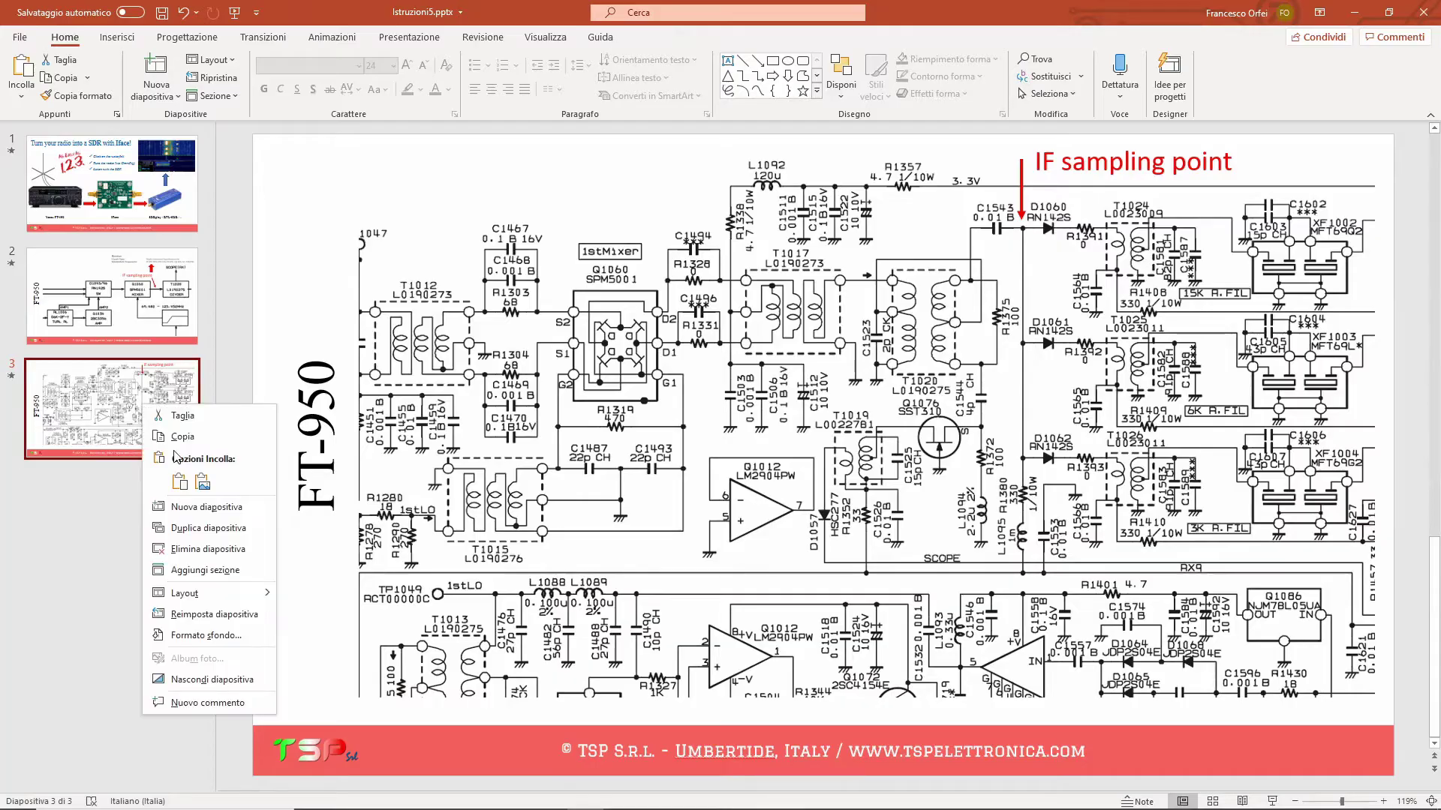
pyautogui.click(217, 517)
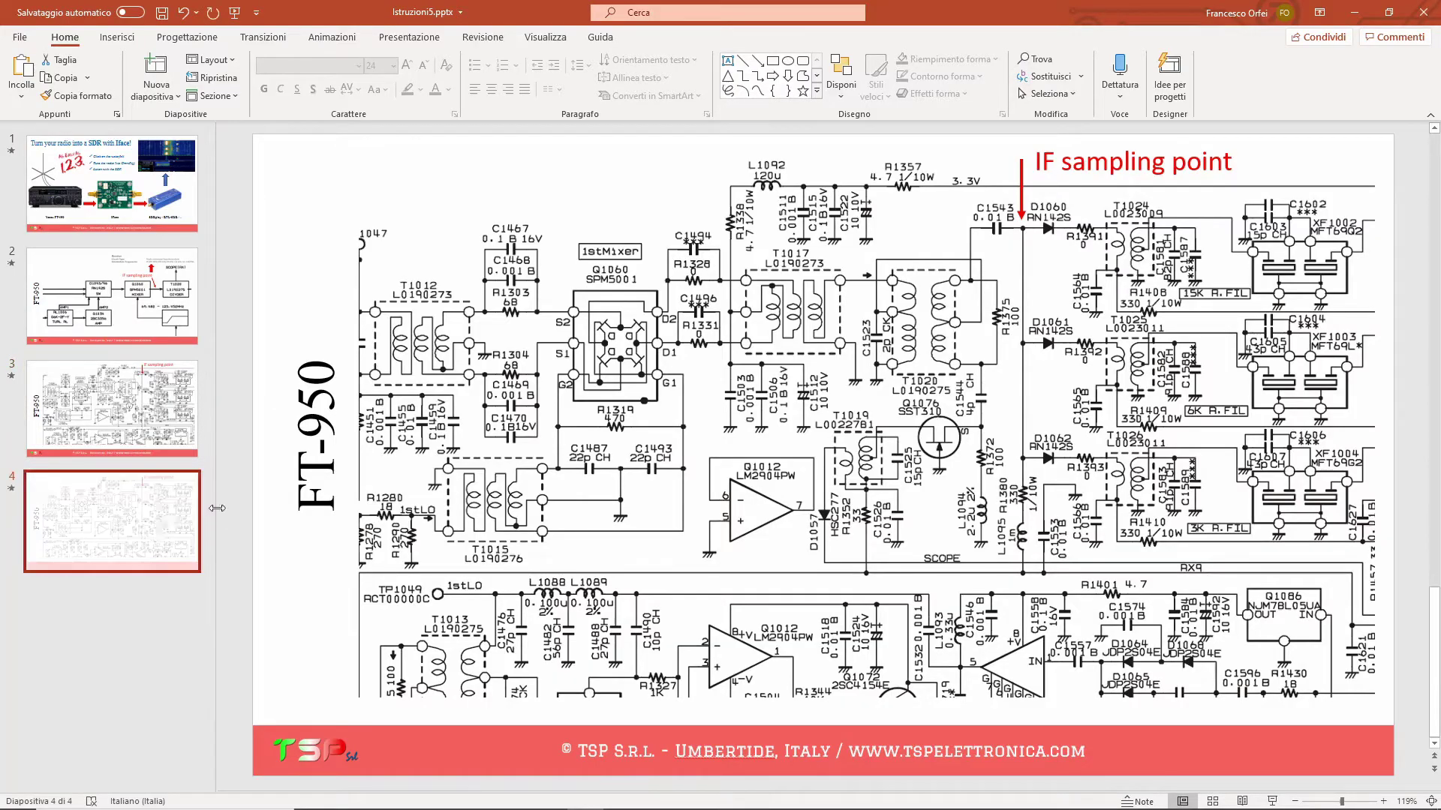
pyautogui.click(645, 480)
pyautogui.press('Delete')
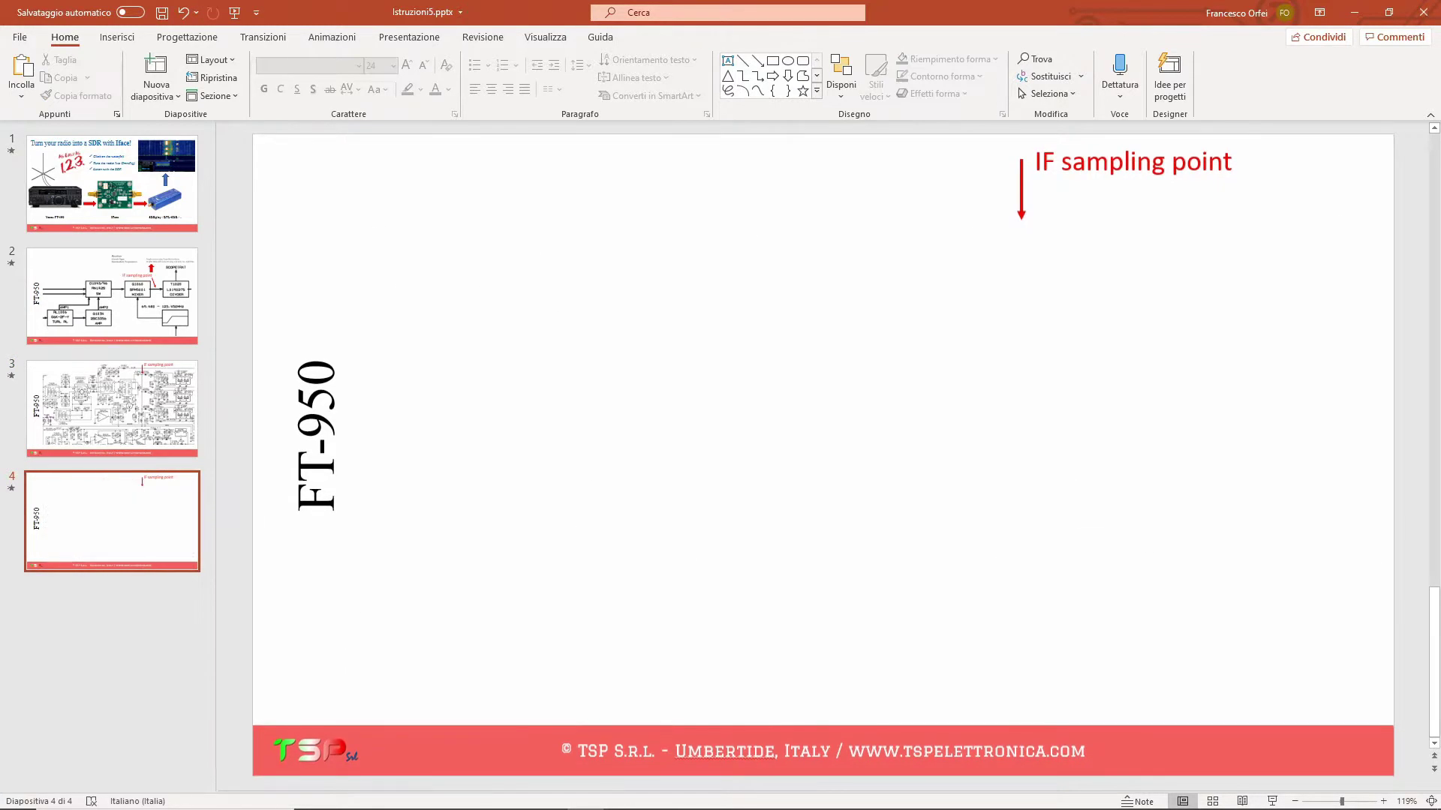
# Step: Fill slide 4 with the J1004 and J1005 connector images and the labels 9 V Power Supply, Don't forget GND! and MAIN UNIT
pyautogui.hotkey('ctrl', 'z')
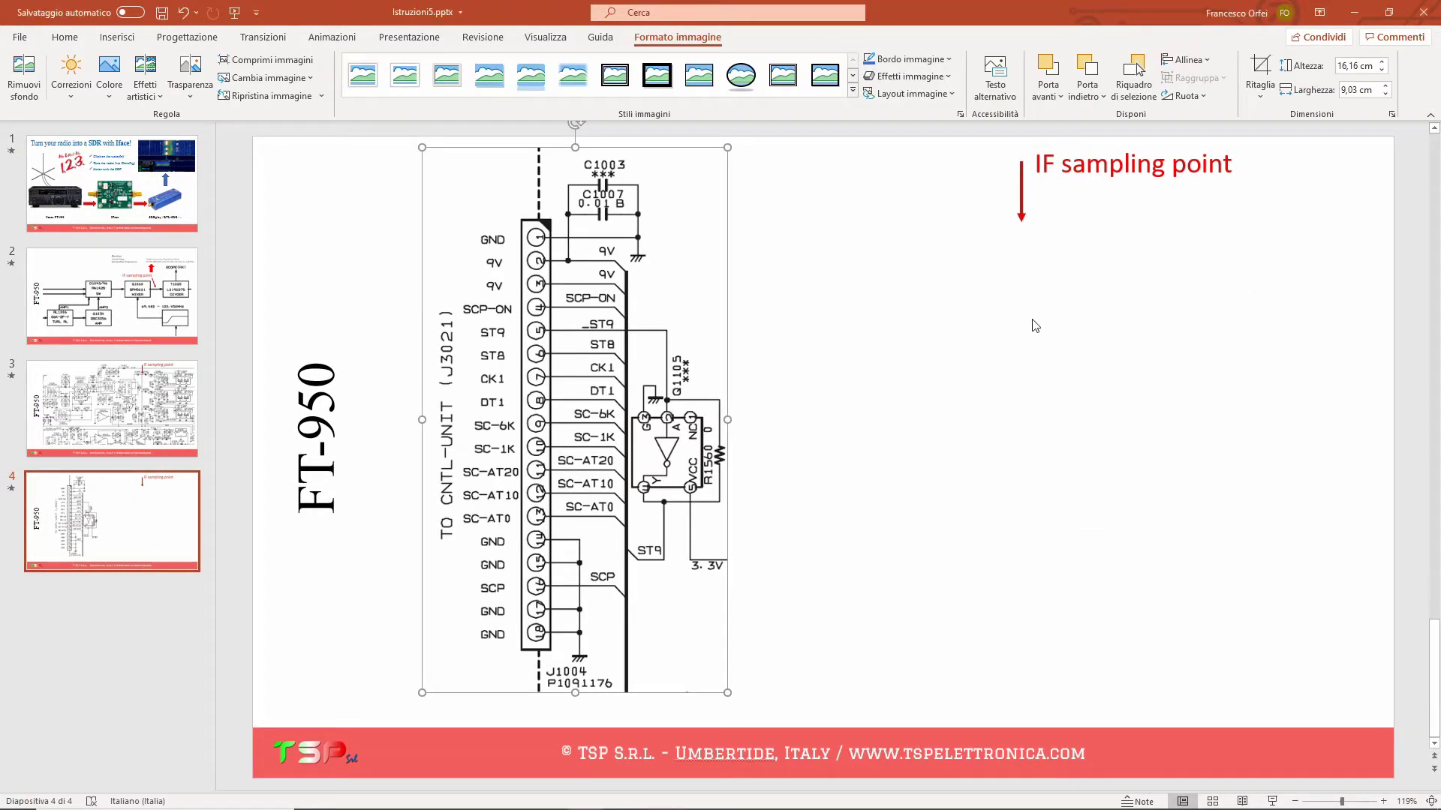
pyautogui.hotkey('ctrl', 'z')
pyautogui.hotkey('ctrl', 'z')
pyautogui.hotkey('ctrl', 'z')
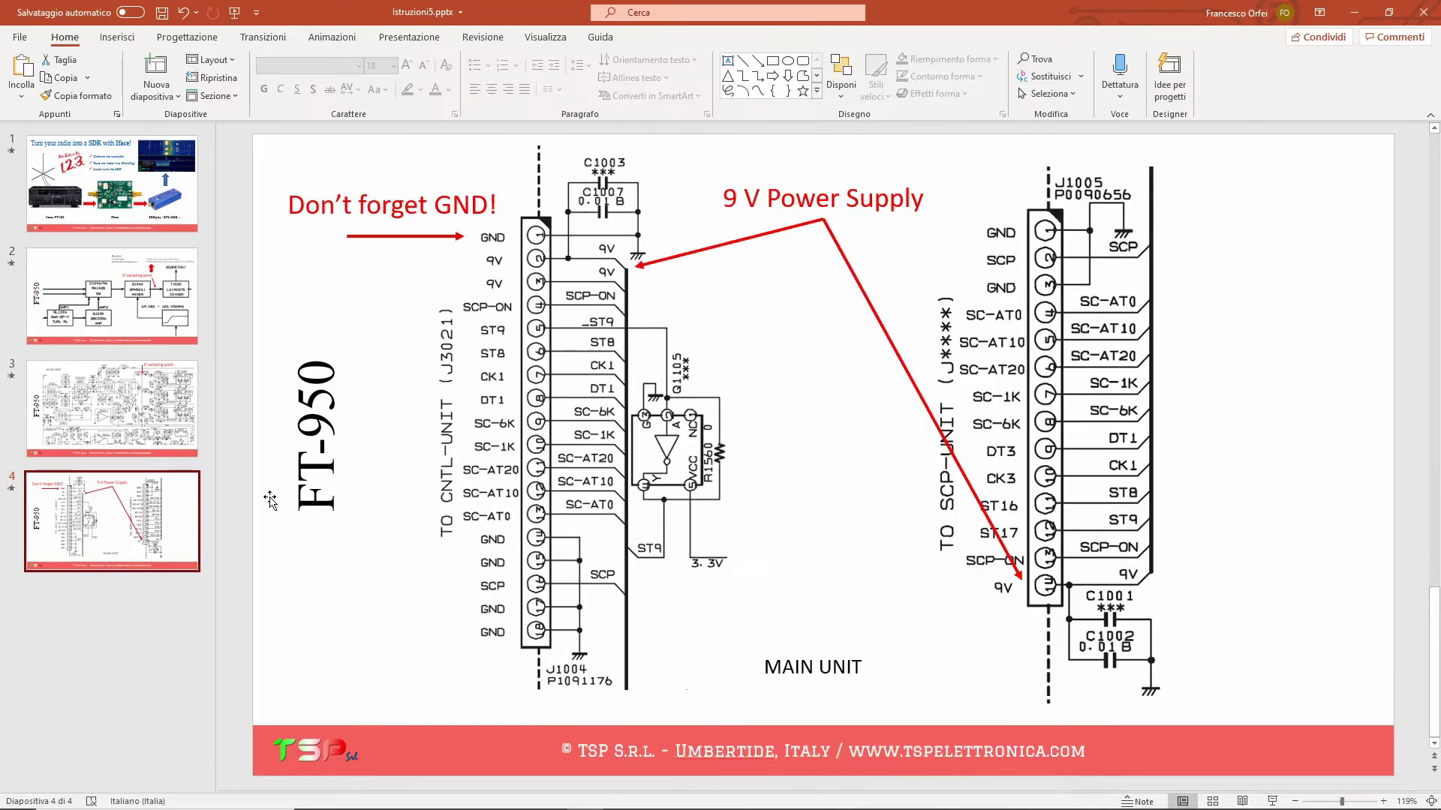
# Step: Review the IF sampling point slide, the title slide and the power supply slide, ending on slide 3
pyautogui.click(158, 424)
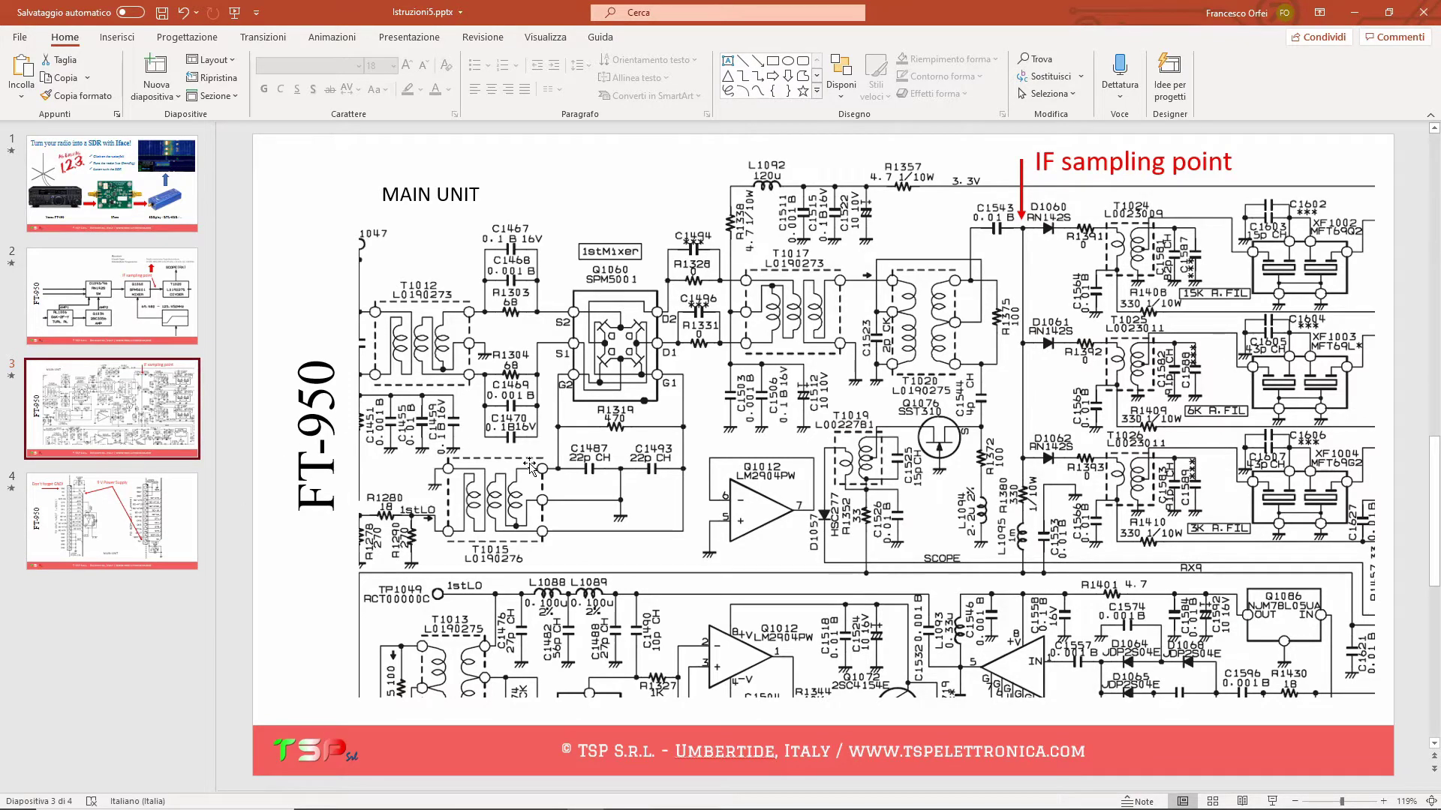
pyautogui.press('Home')
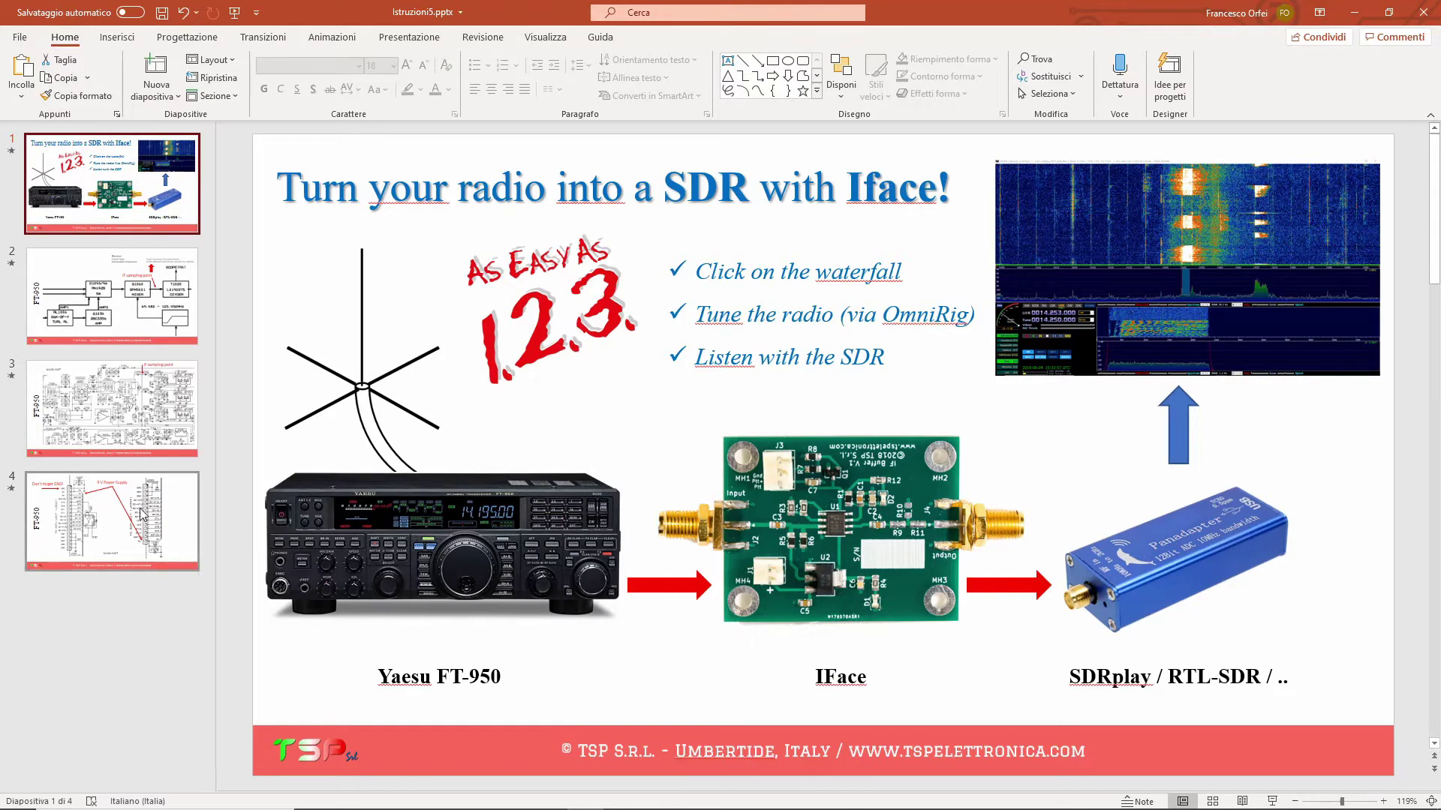
pyautogui.click(98, 529)
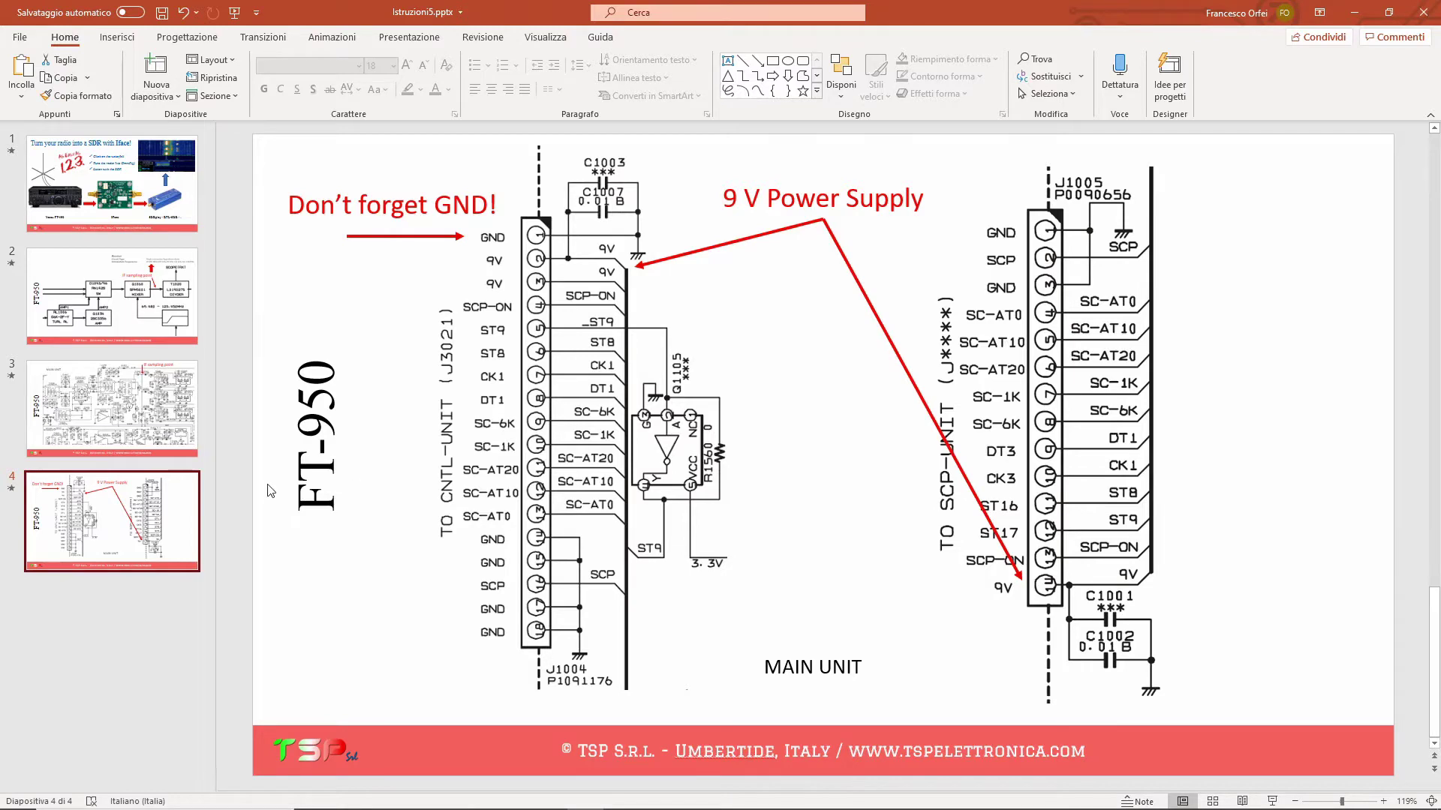
pyautogui.scroll(1, 330, 484)
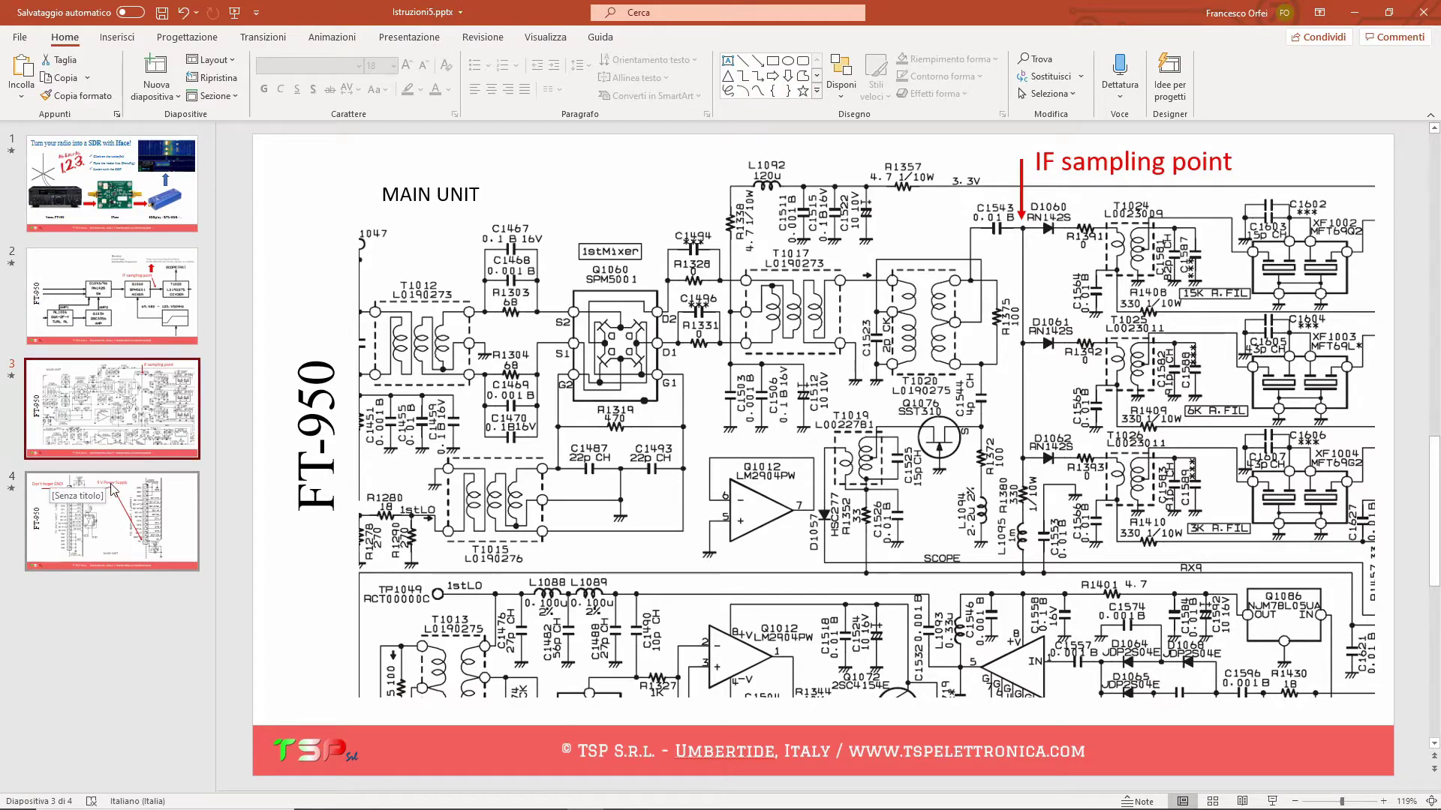
# Step: Switch to the service manual and go to the MAIN Unit Parts Layout (Side A) on page 33
pyautogui.hotkey('alt', 'Tab')
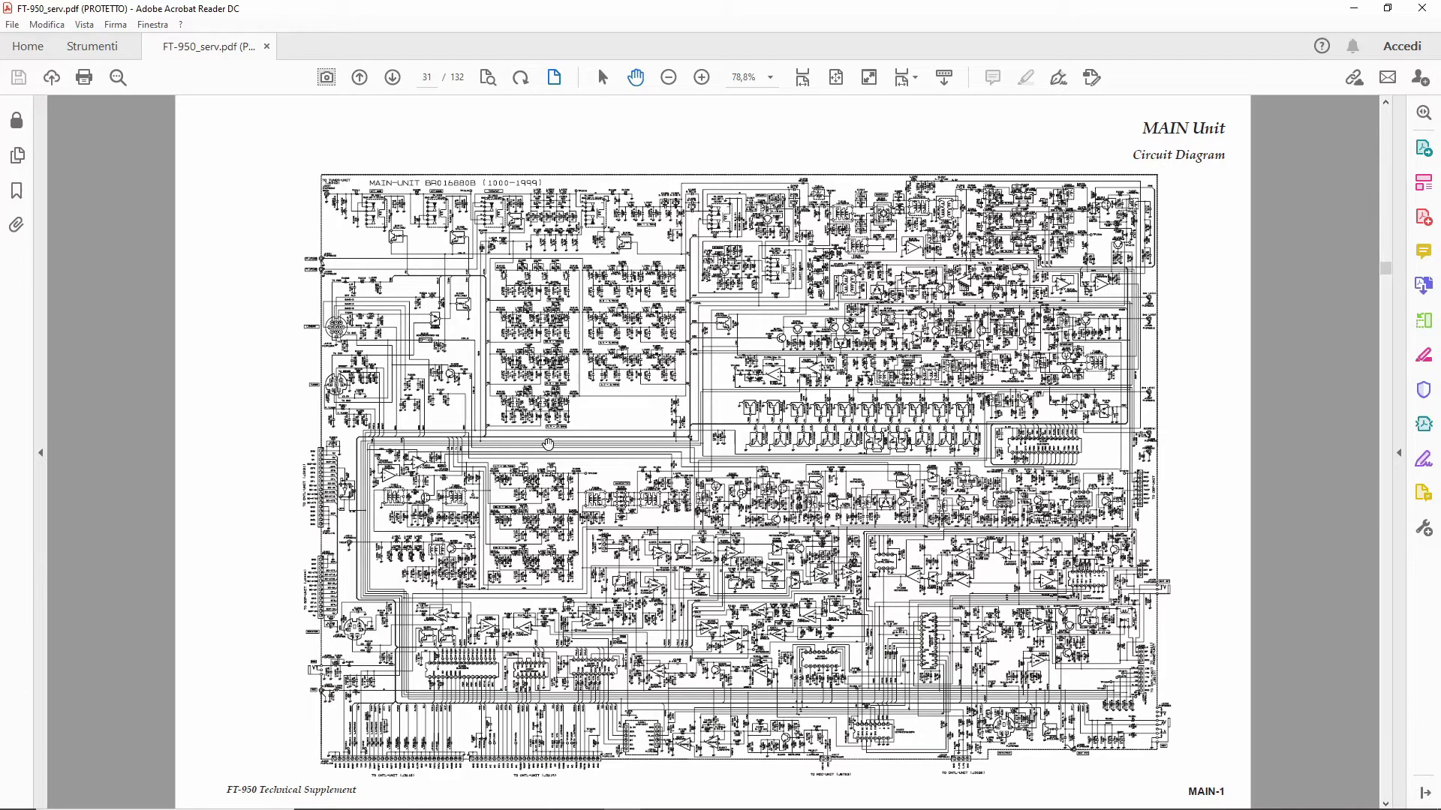
pyautogui.press('pageup')
pyautogui.press('pagedown')
pyautogui.press('pagedown')
pyautogui.press('pagedown')
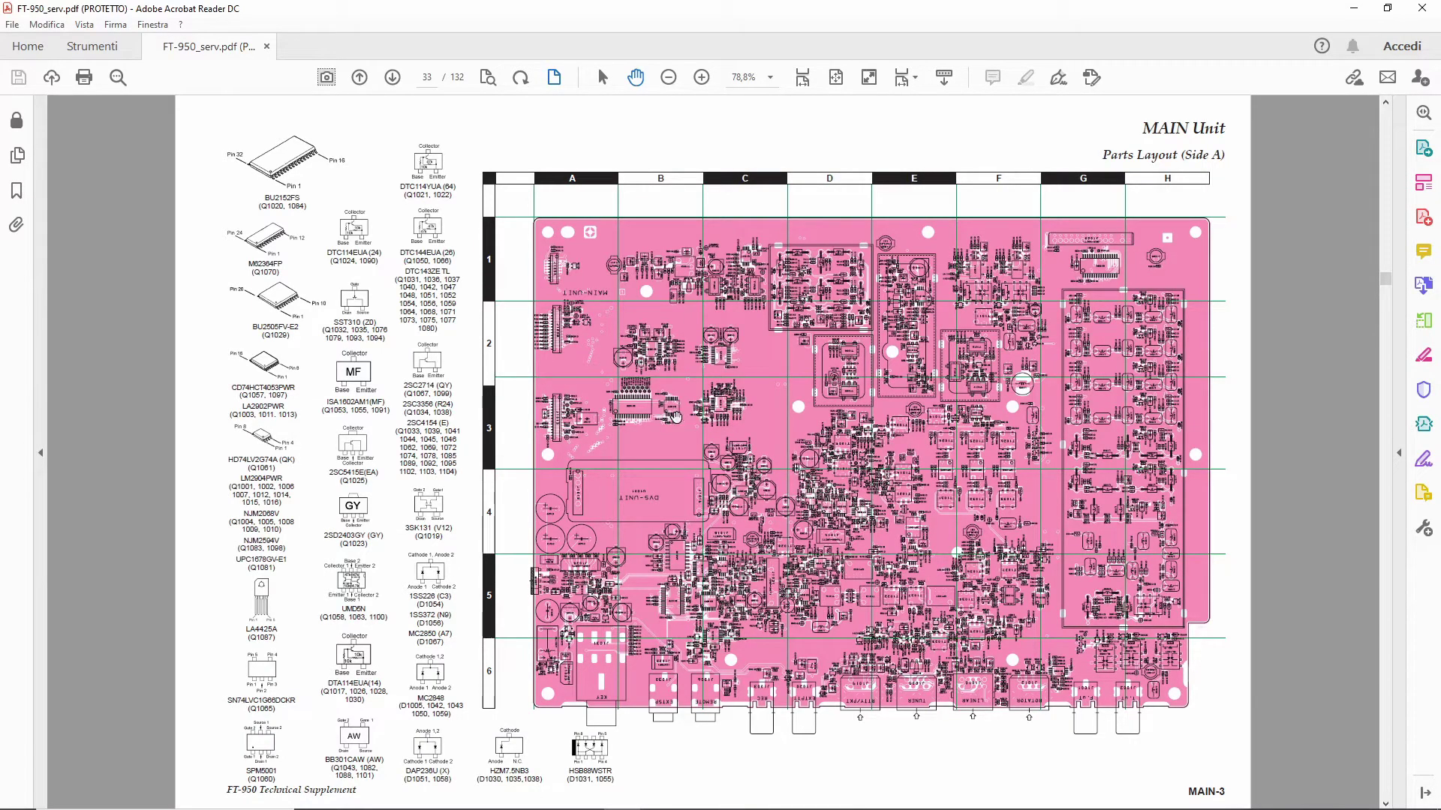
# Step: Locate the J1005 connector and the J1004 connector on the MAIN Unit Side A parts layout
pyautogui.keyDown('ctrl'); pyautogui.scroll(2, 893, 453); pyautogui.keyUp('ctrl')
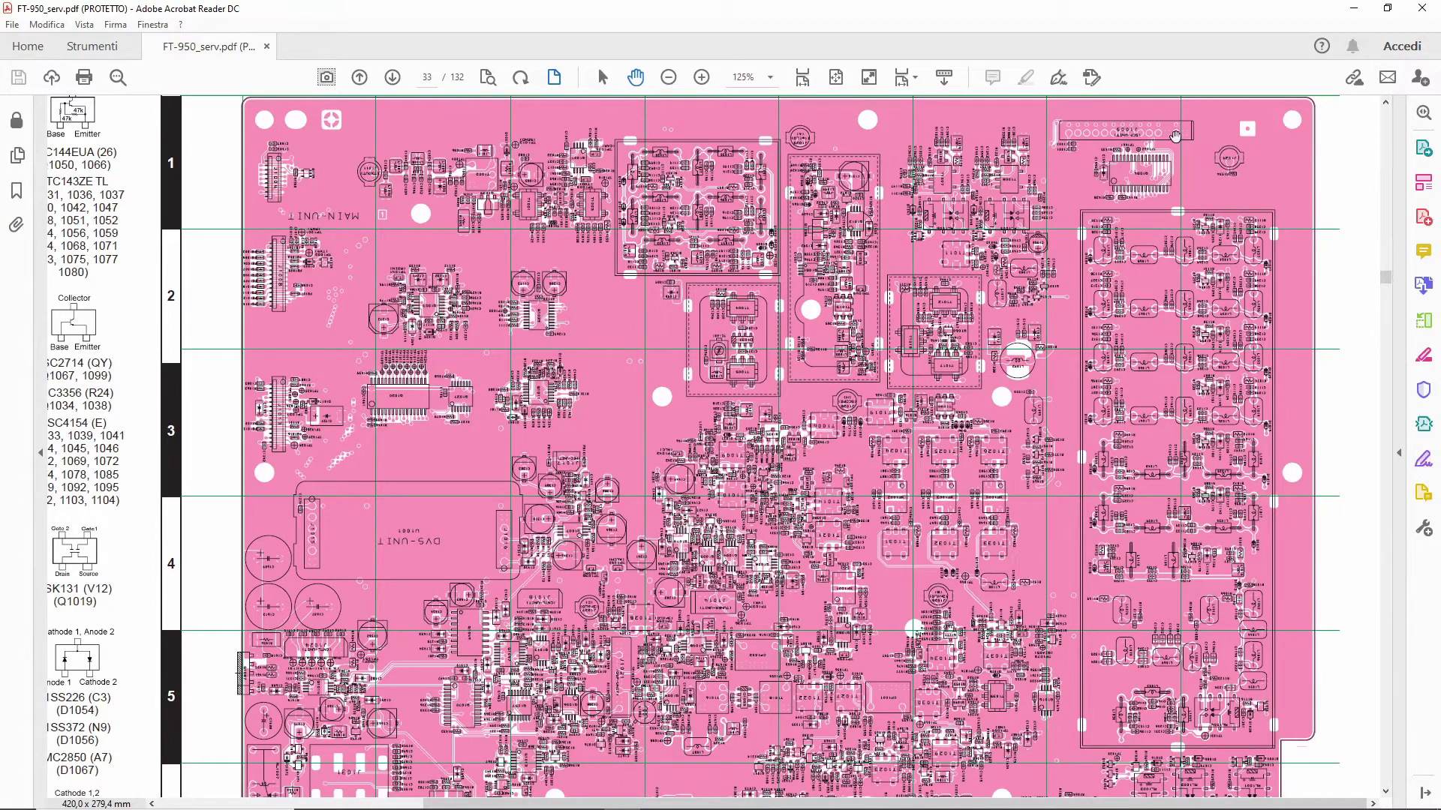
pyautogui.keyDown('ctrl'); pyautogui.scroll(3, 1175, 136); pyautogui.keyUp('ctrl')
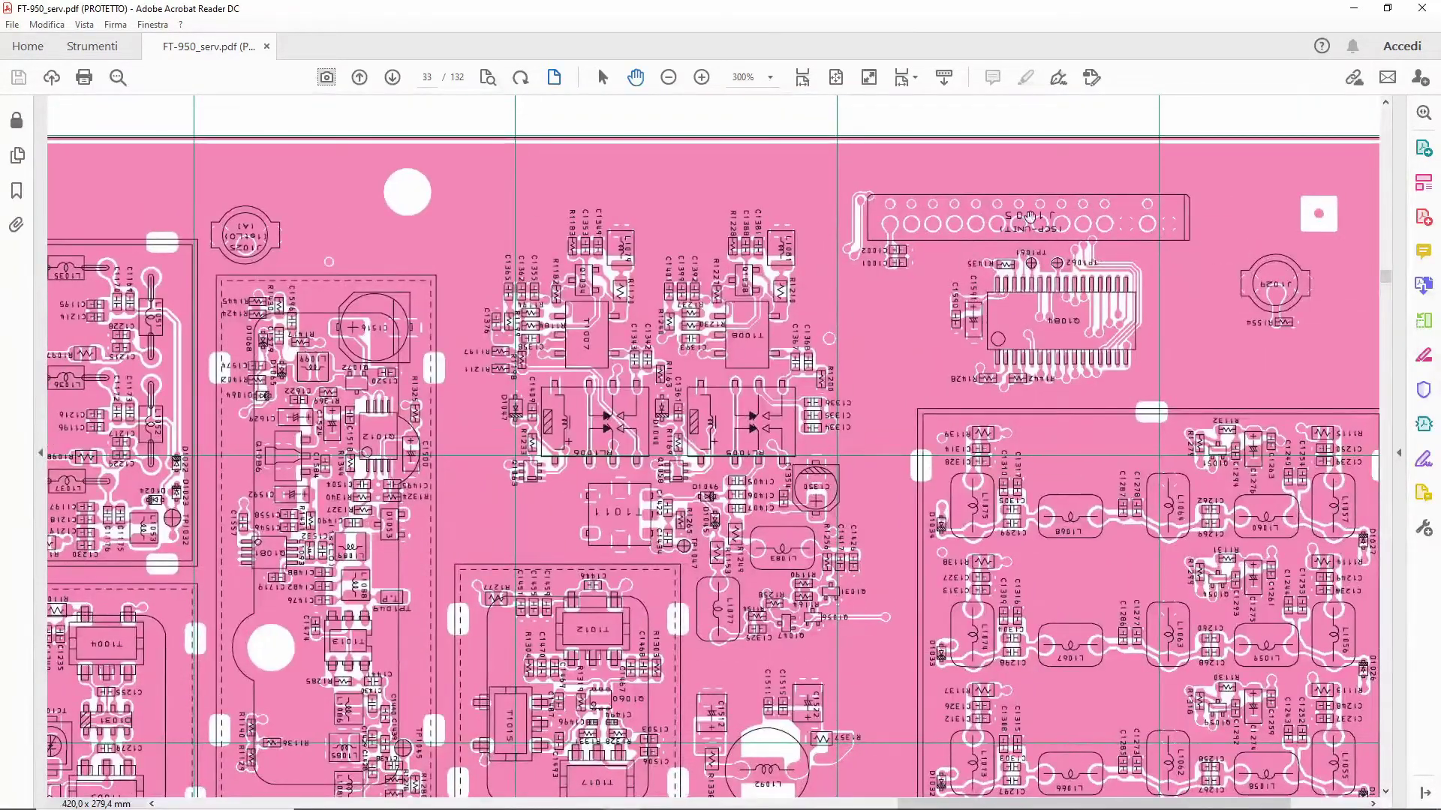
pyautogui.keyDown('ctrl'); pyautogui.scroll(-3, 1030, 218); pyautogui.keyUp('ctrl')
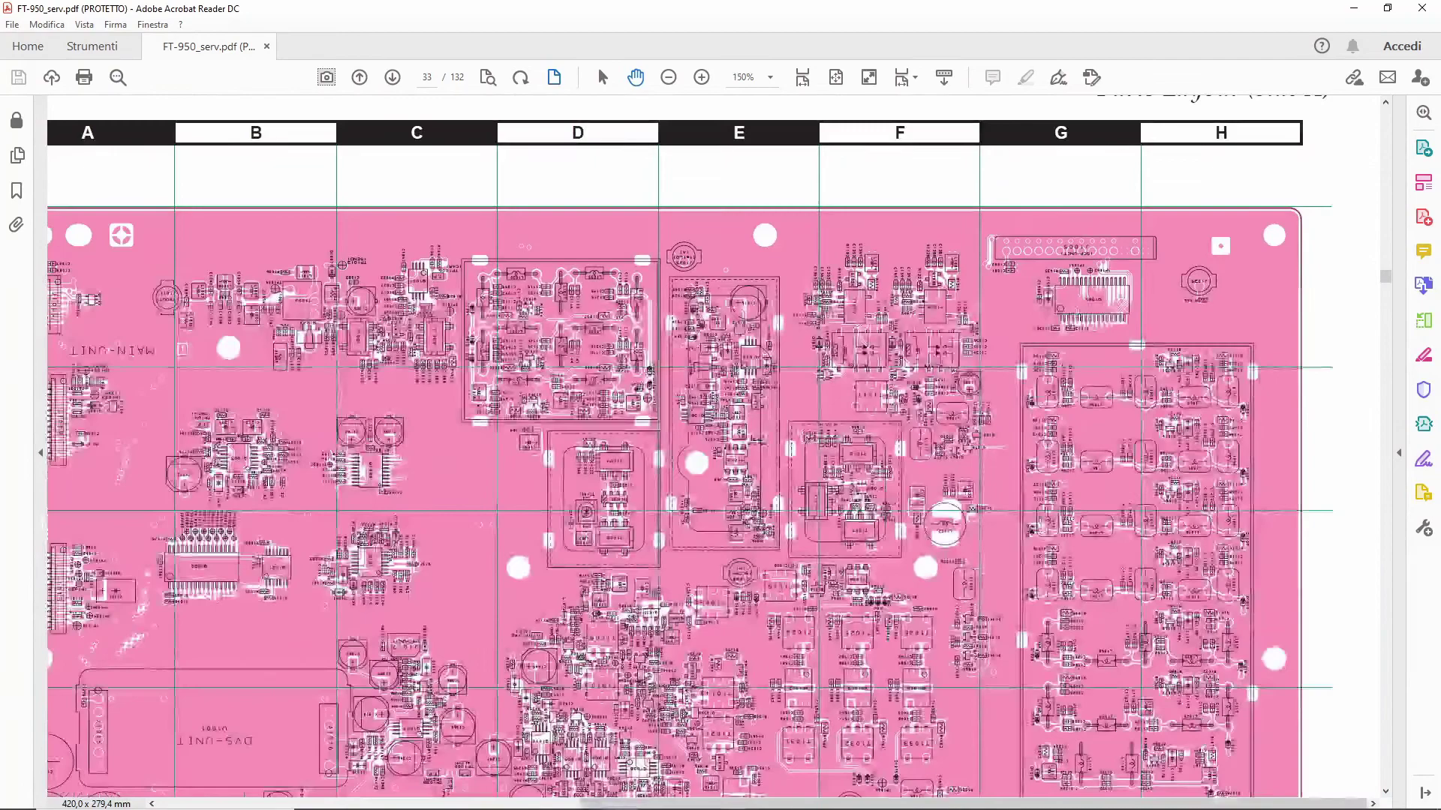
pyautogui.scroll(-10, 1076, 481)
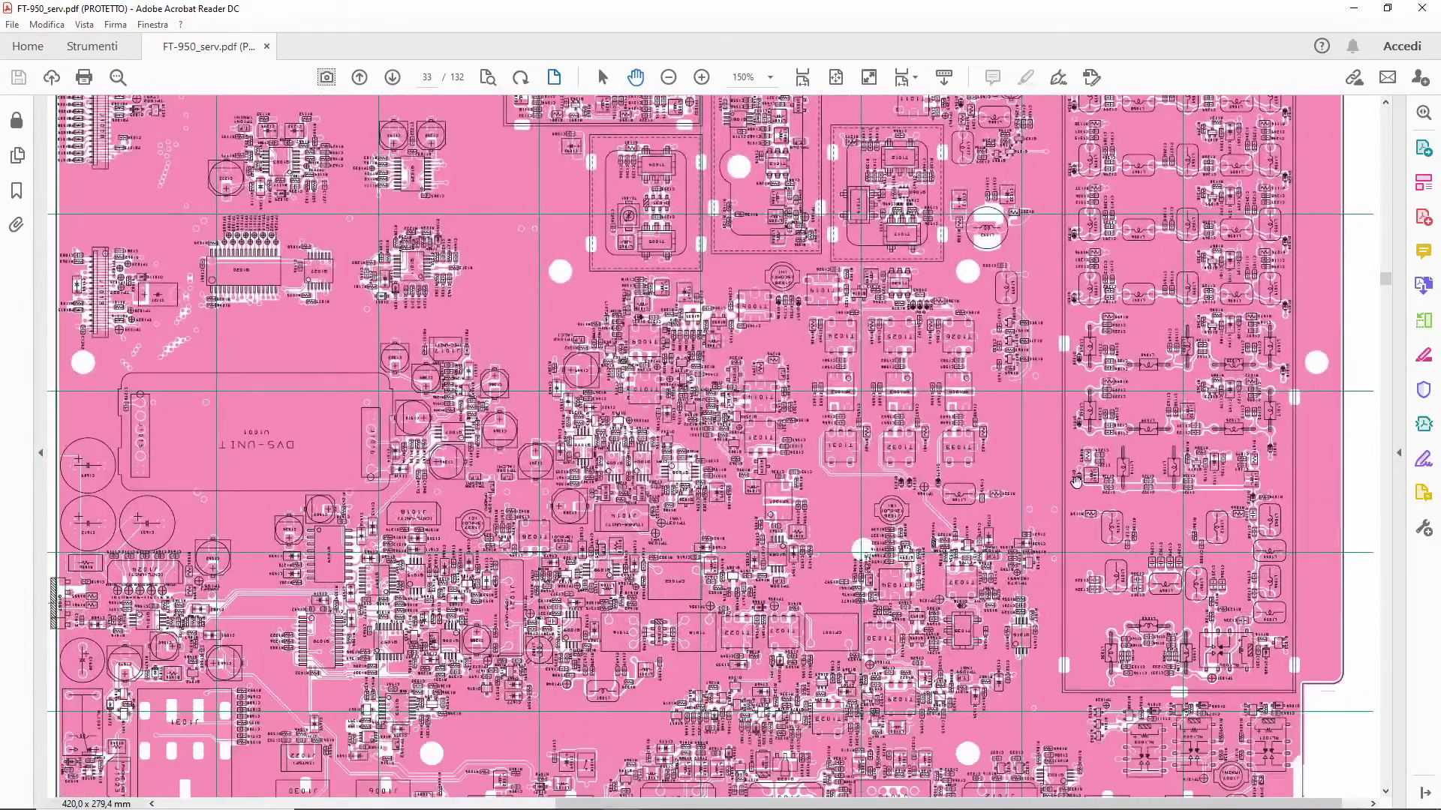
pyautogui.scroll(-5, 807, 559)
pyautogui.keyDown('ctrl'); pyautogui.scroll(3, 323, 495); pyautogui.keyUp('ctrl')
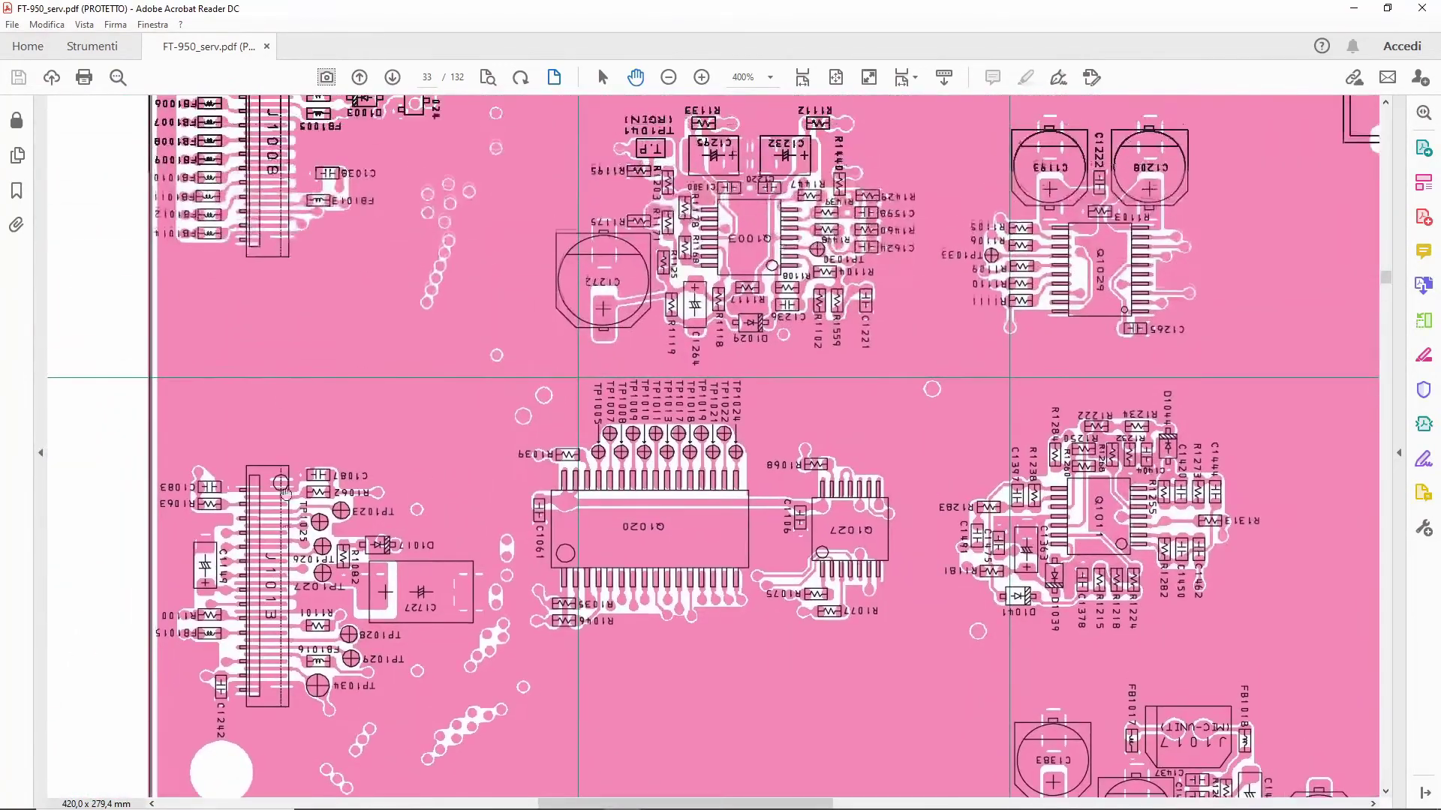
pyautogui.scroll(8, 323, 495)
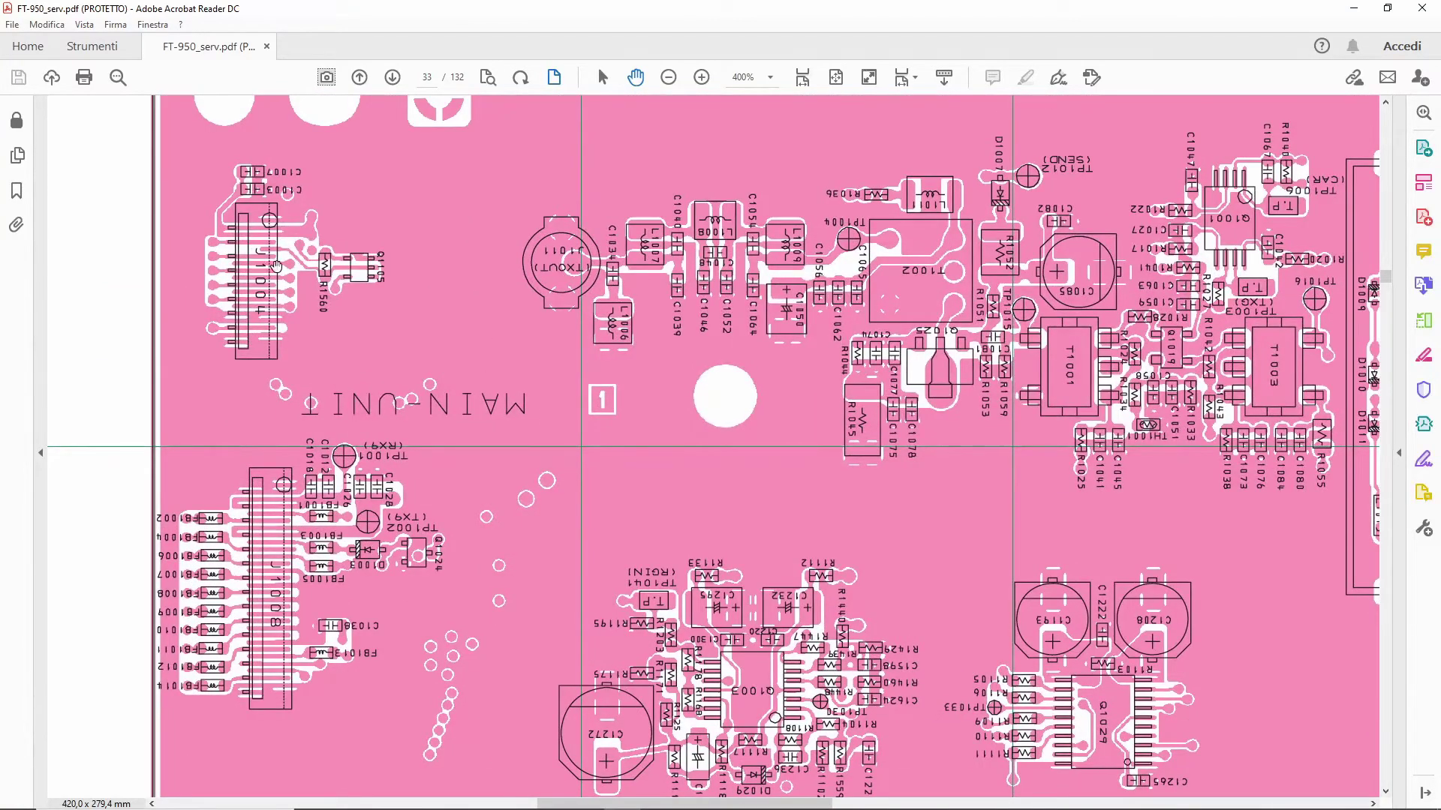
pyautogui.scroll(4, 297, 259)
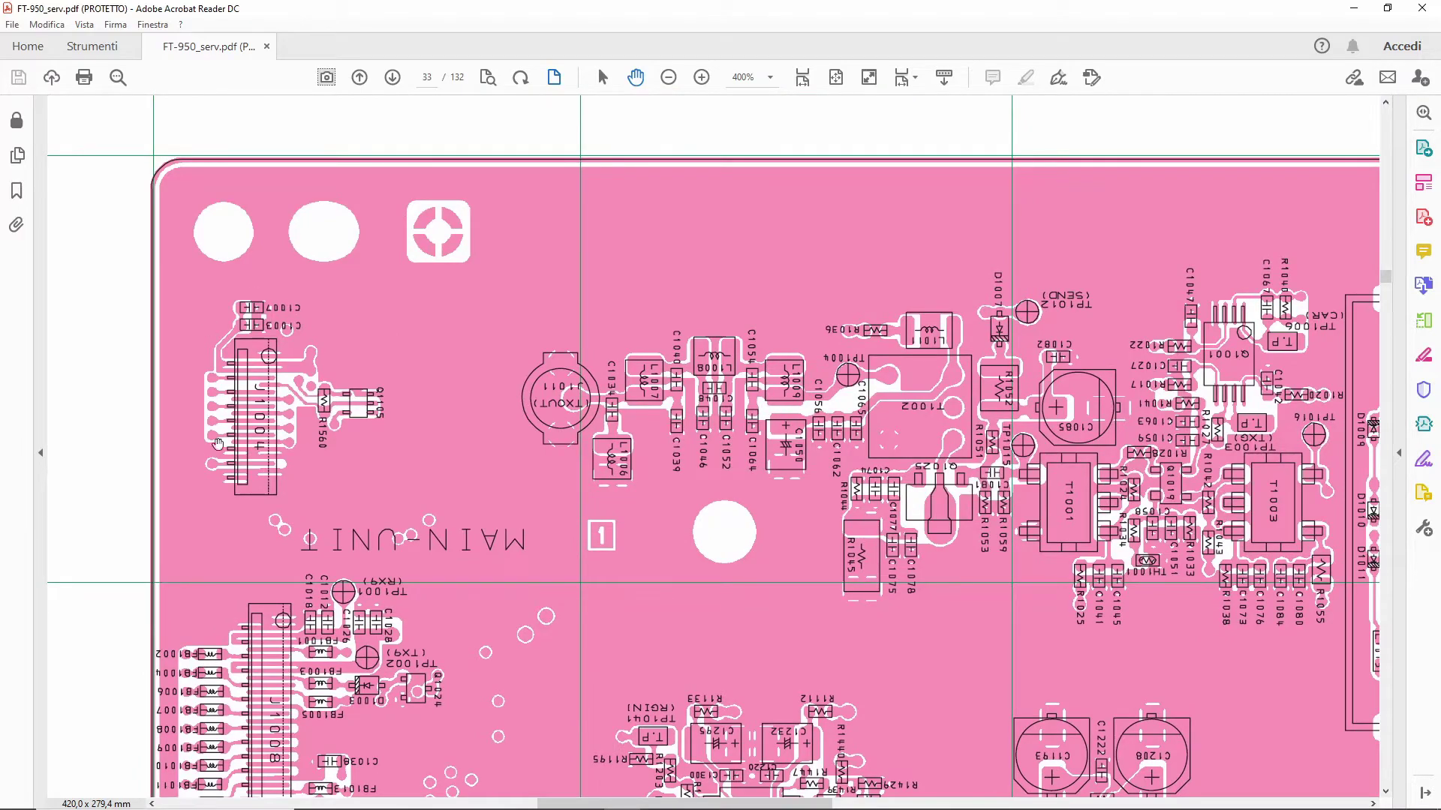
pyautogui.hscroll(10, 643, 379)
pyautogui.hscroll(15, 965, 335)
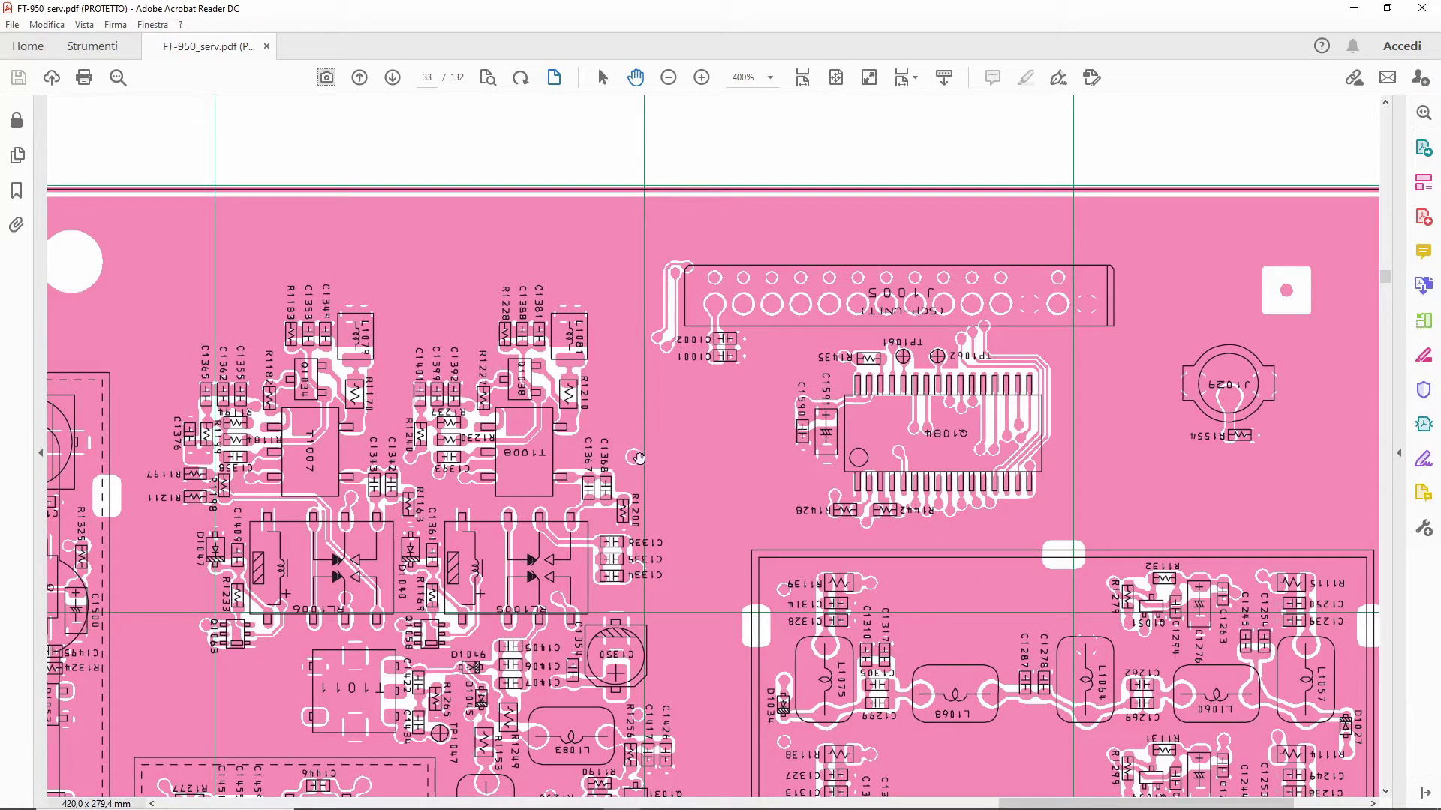
pyautogui.scroll(-1, 682, 553)
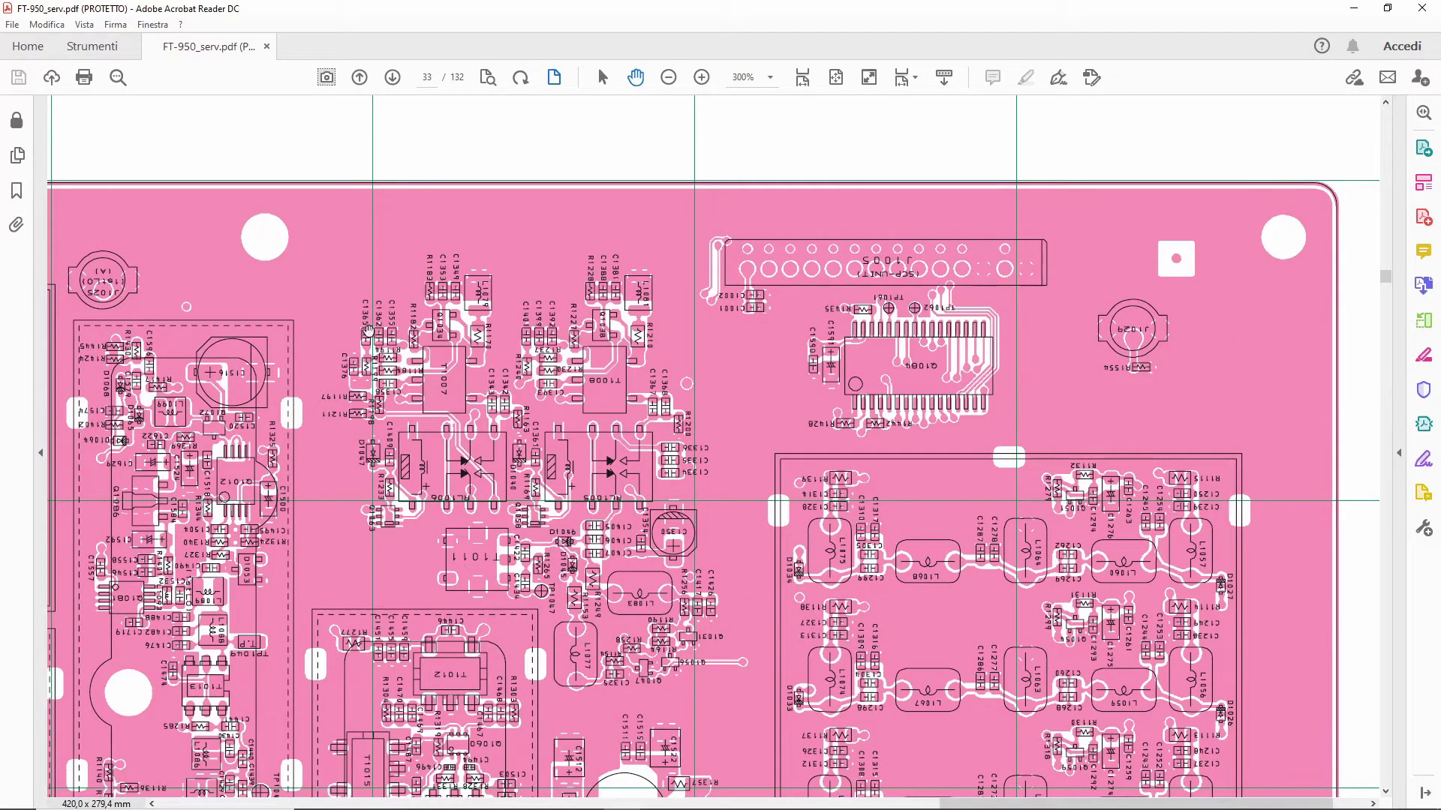
# Step: Find the area around T1020, C1543 and diodes D1060 to D1062 on the parts layout and magnify it to 800%
pyautogui.moveTo(522, 390); pyautogui.dragTo(646, 353)
pyautogui.moveTo(450, 359); pyautogui.dragTo(312, 314)
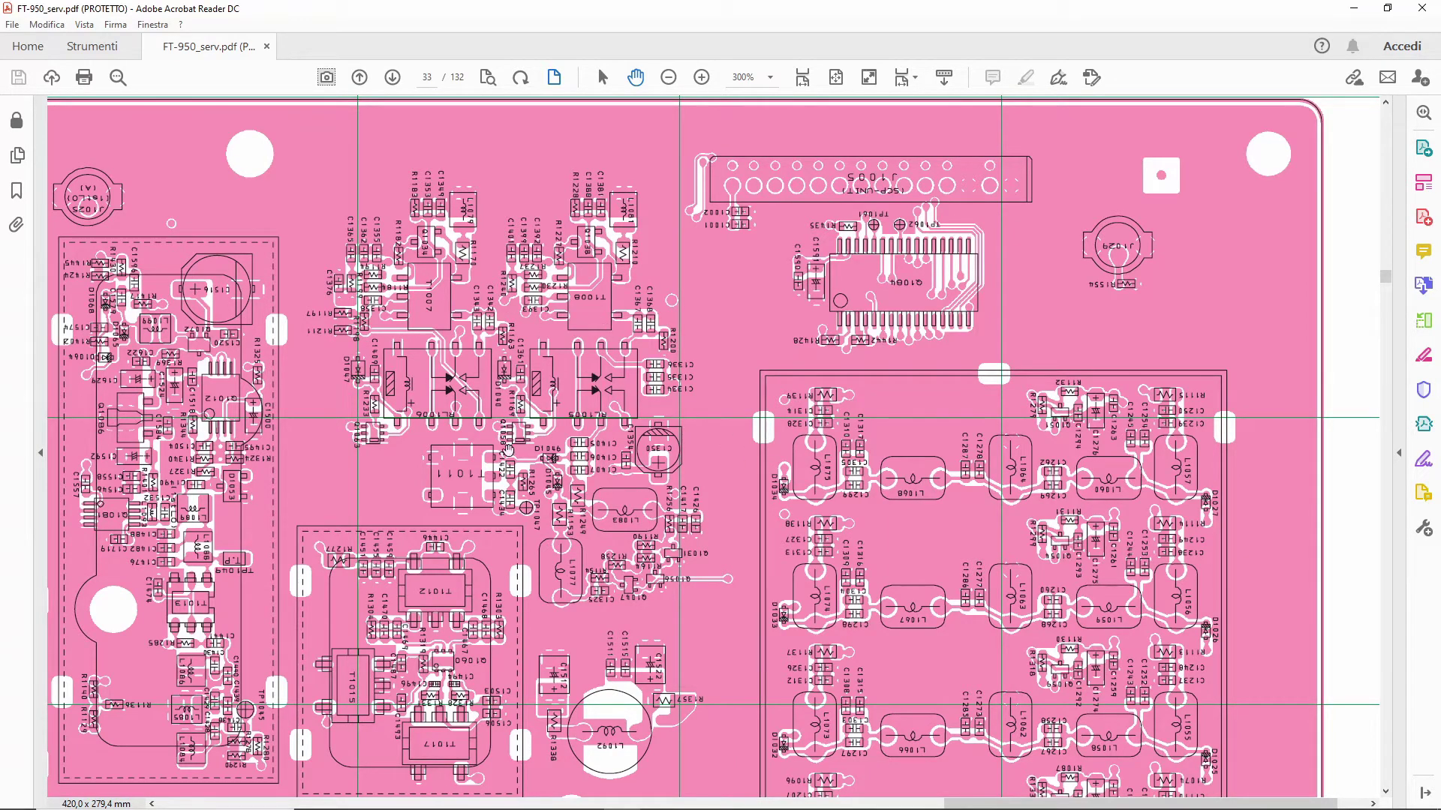
pyautogui.moveTo(506, 470); pyautogui.dragTo(623, 351)
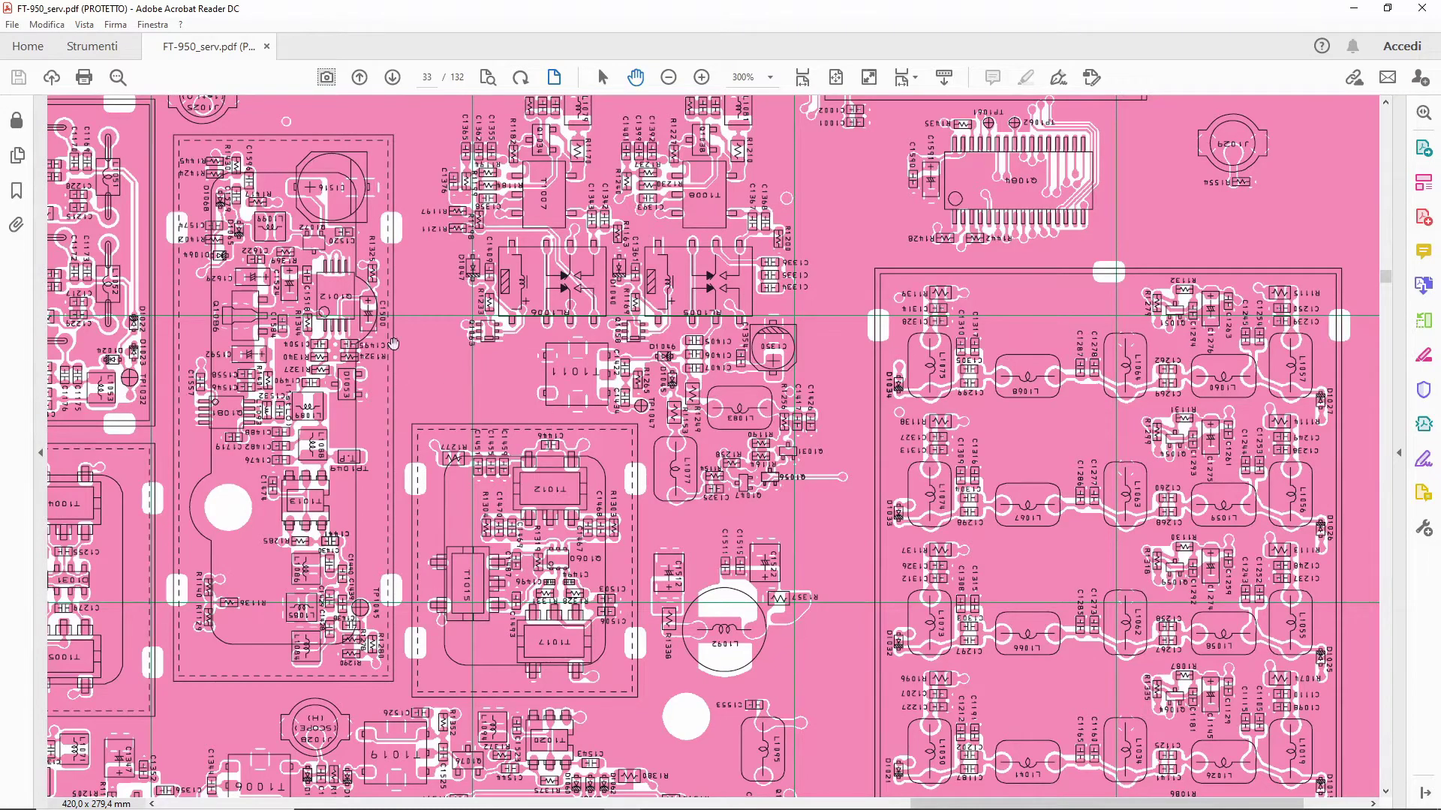
pyautogui.scroll(-5, 661, 570)
pyautogui.scroll(-1, 719, 519)
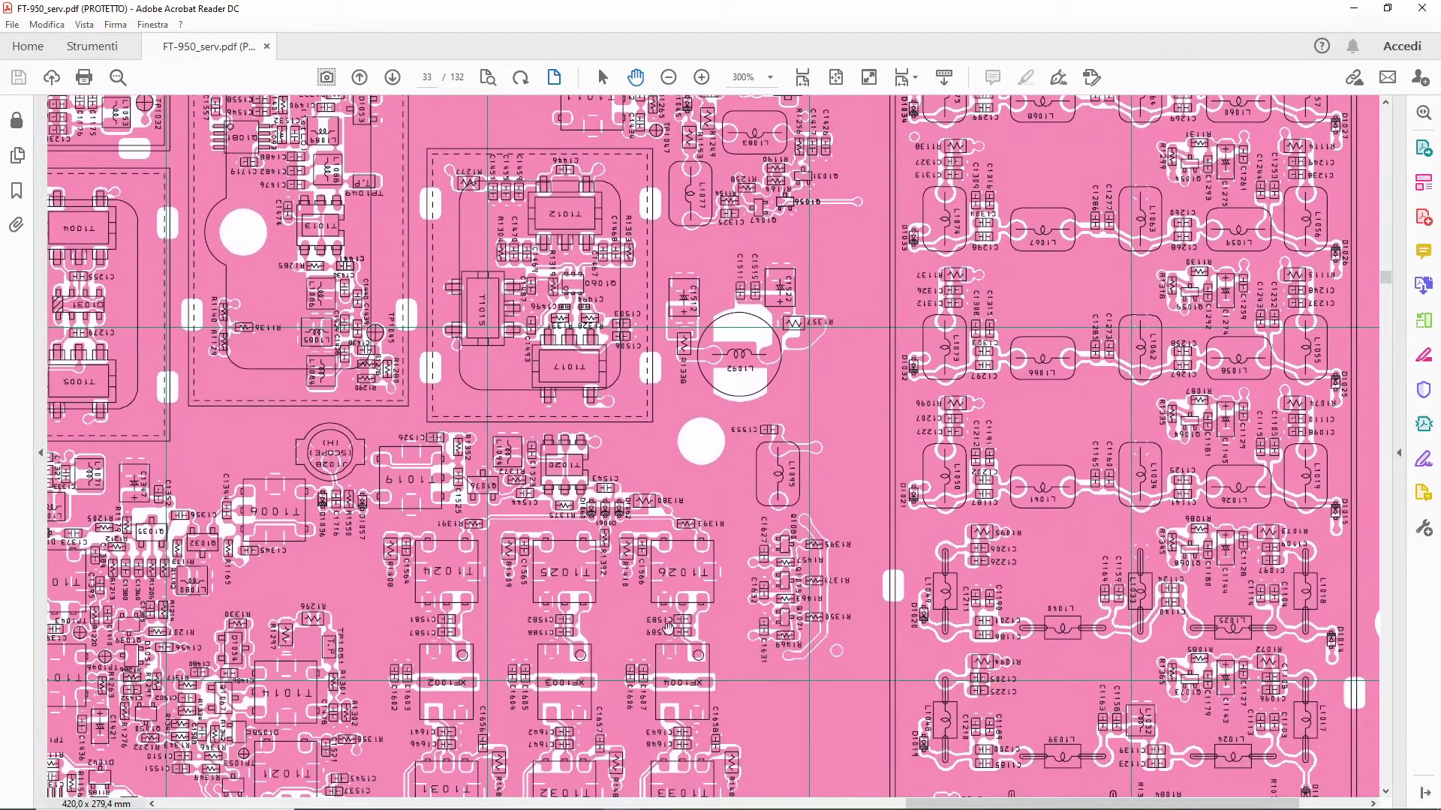
pyautogui.moveTo(605, 432); pyautogui.dragTo(893, 448)
pyautogui.scroll(3, 893, 448)
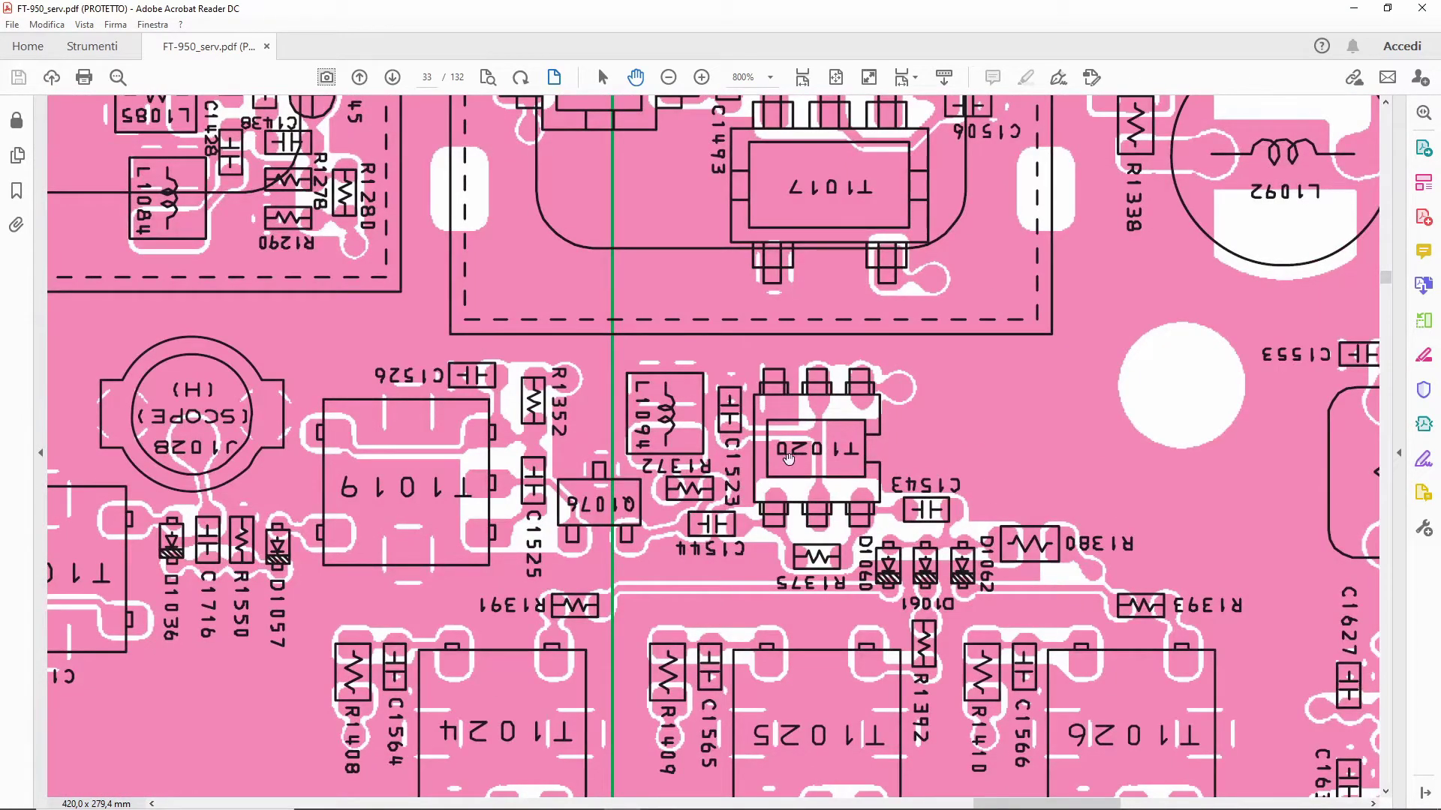
# Step: Compare the IF sampling point in the slide 3 schematic with C1543 and D1060 to D1062 on the board layout
pyautogui.hotkey('alt', 'Tab')
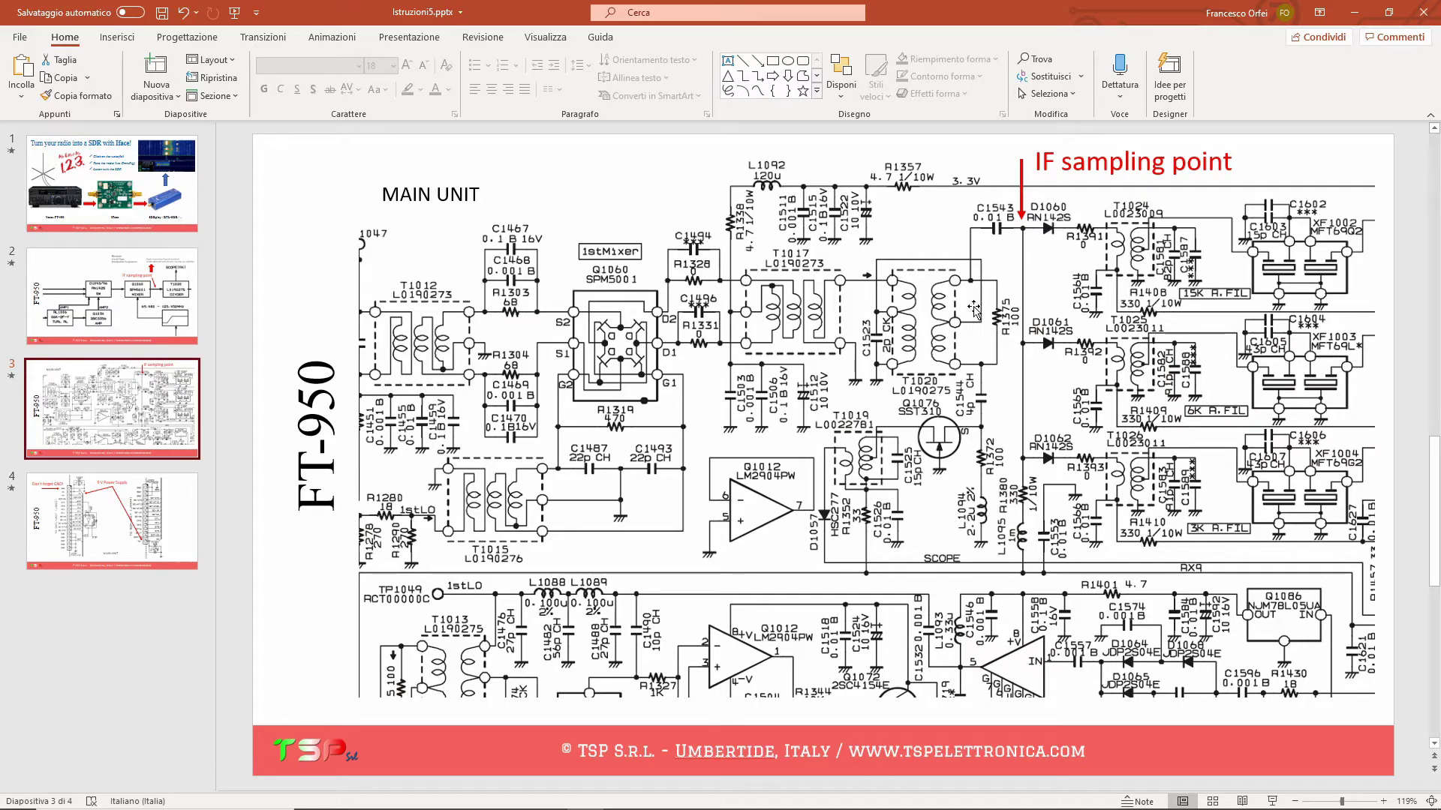
pyautogui.hotkey('alt', 'Tab')
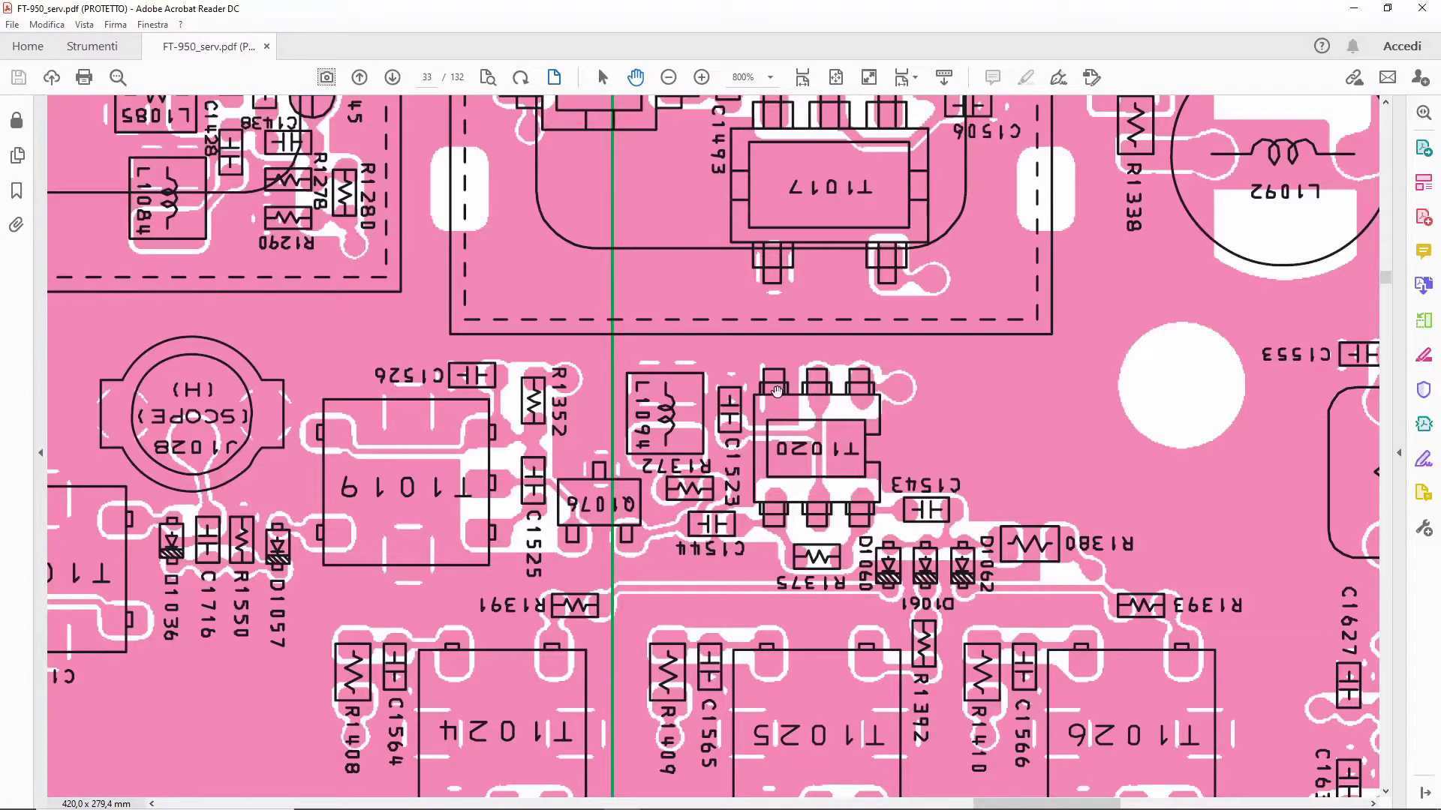
pyautogui.hotkey('alt', 'Tab')
pyautogui.hotkey('alt', 'Tab')
pyautogui.moveTo(964, 554); pyautogui.dragTo(900, 472)
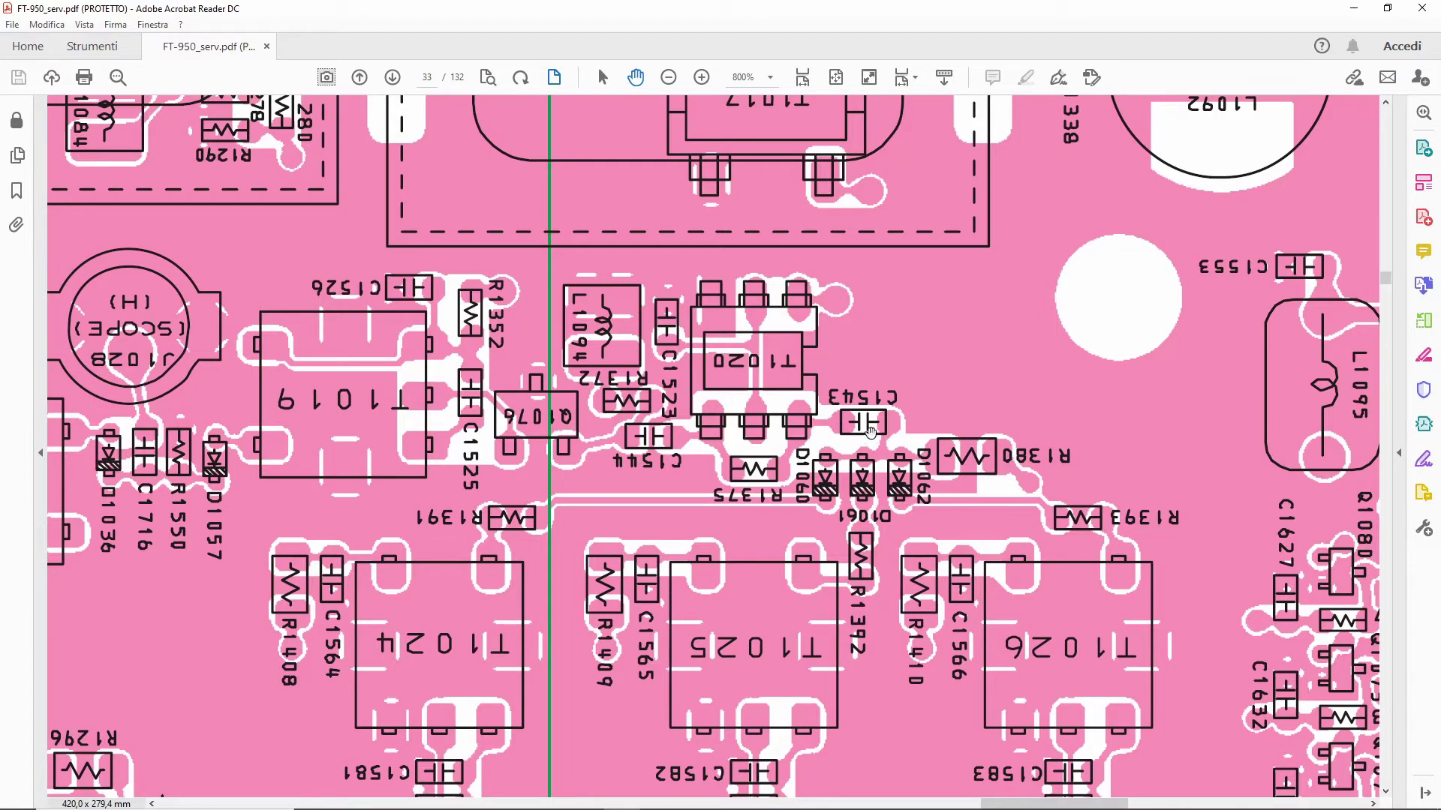
pyautogui.moveTo(870, 432); pyautogui.dragTo(857, 470)
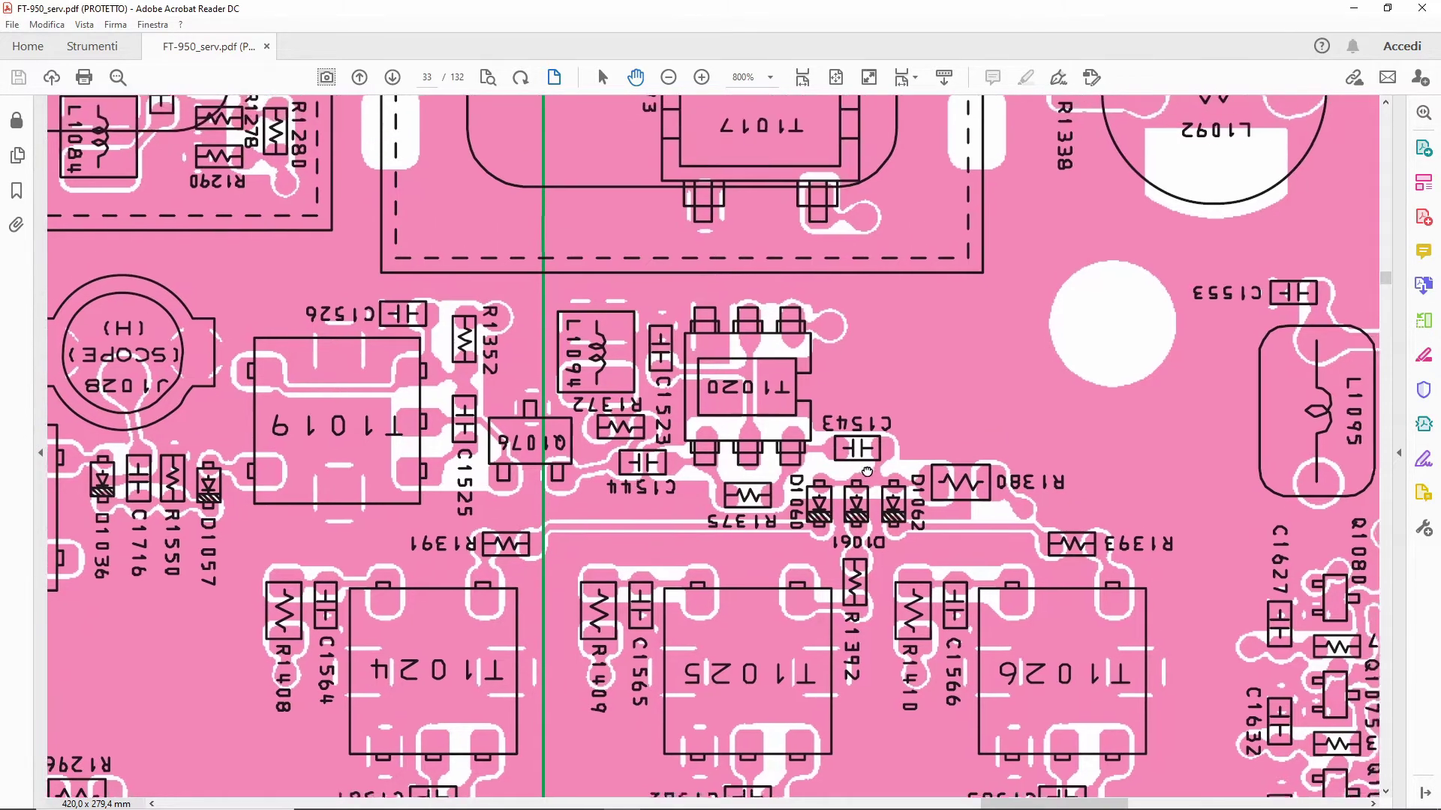
# Step: Switch to PowerPoint and move the IF sampling point arrow's tip on slide 6 to the trace between C1543 and the diodes
pyautogui.hotkey('alt', 'Tab')
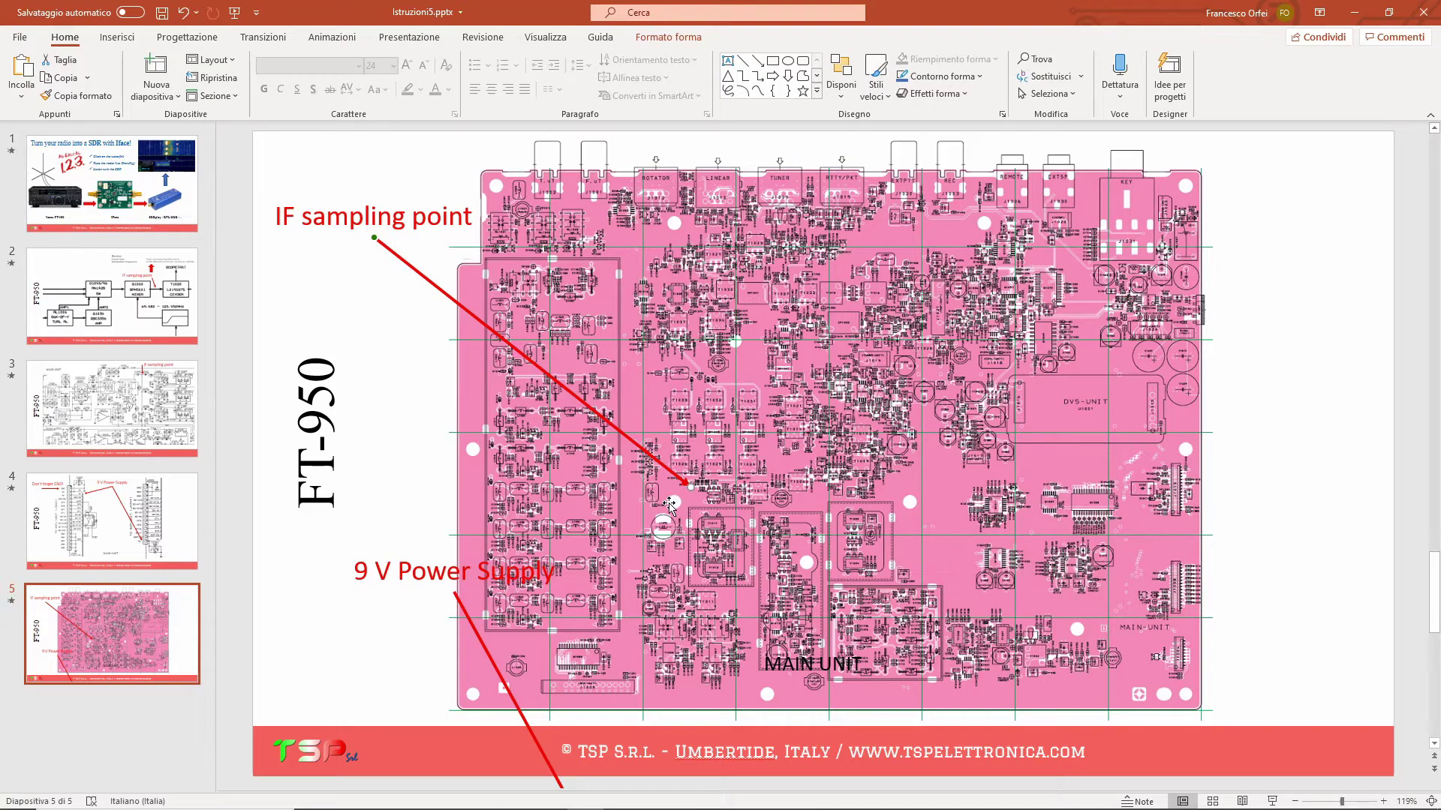
pyautogui.click(515, 547)
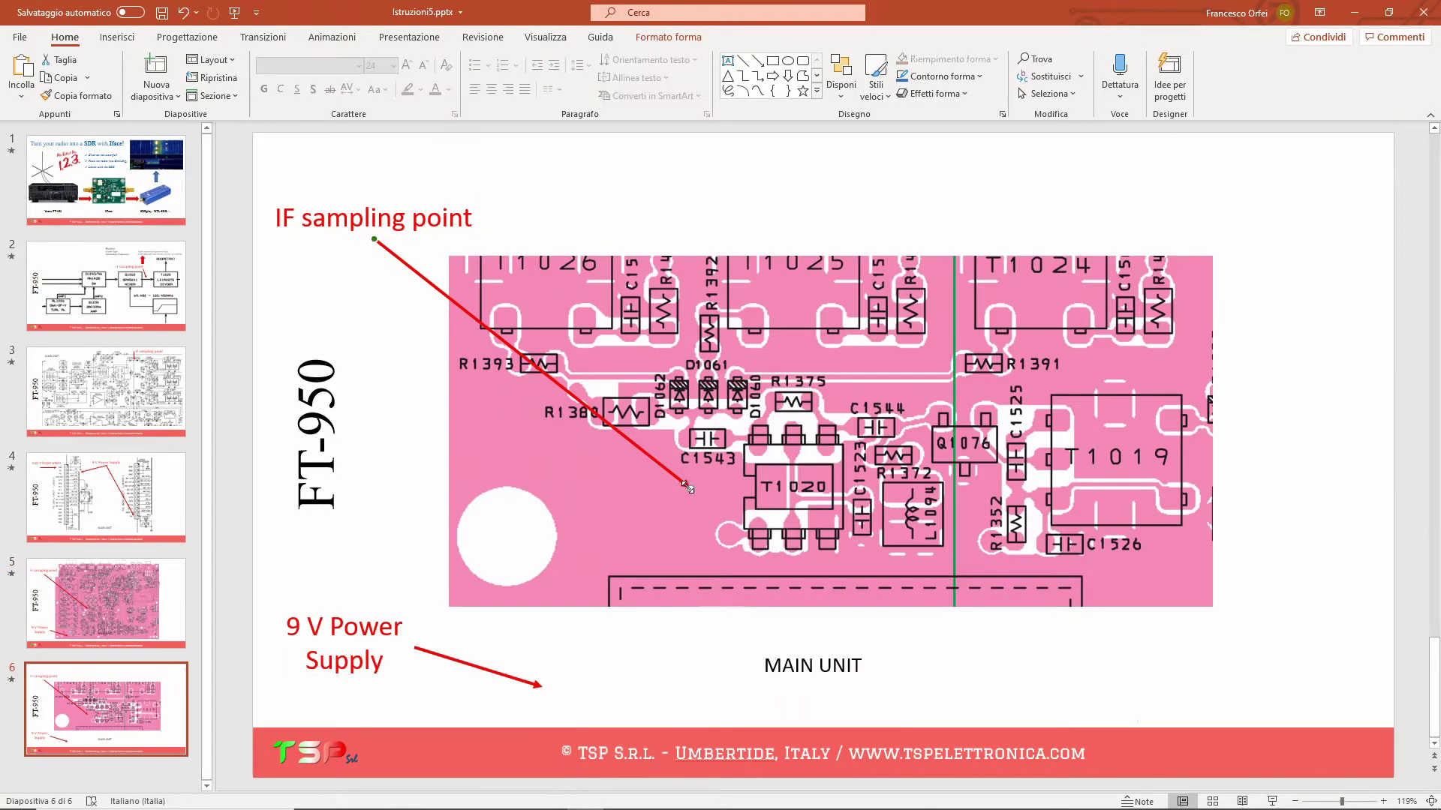
pyautogui.moveTo(687, 488); pyautogui.dragTo(679, 425)
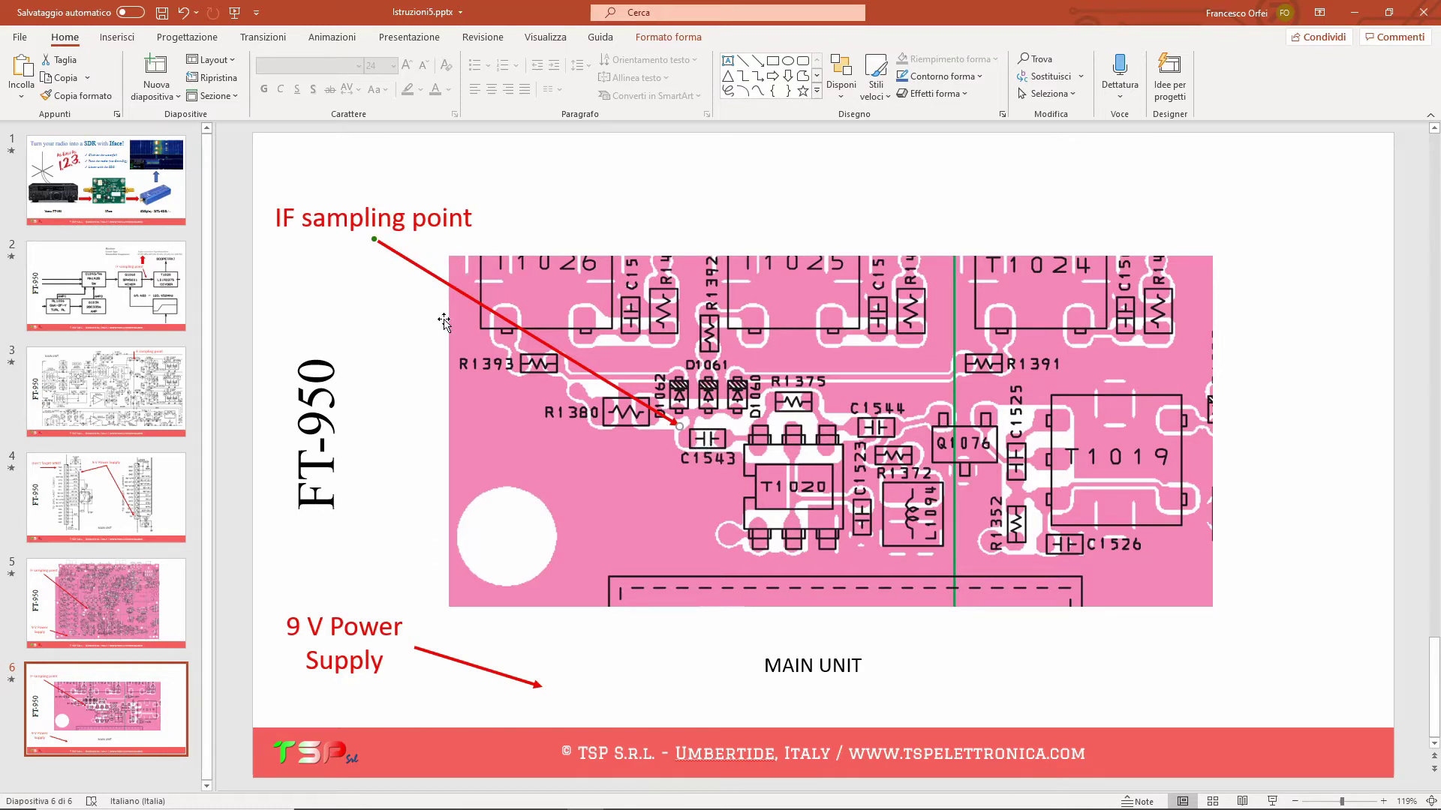
# Step: Extend the slide 6 label to read IF sampling point between C1543 and D1060/61/62
pyautogui.click(405, 219)
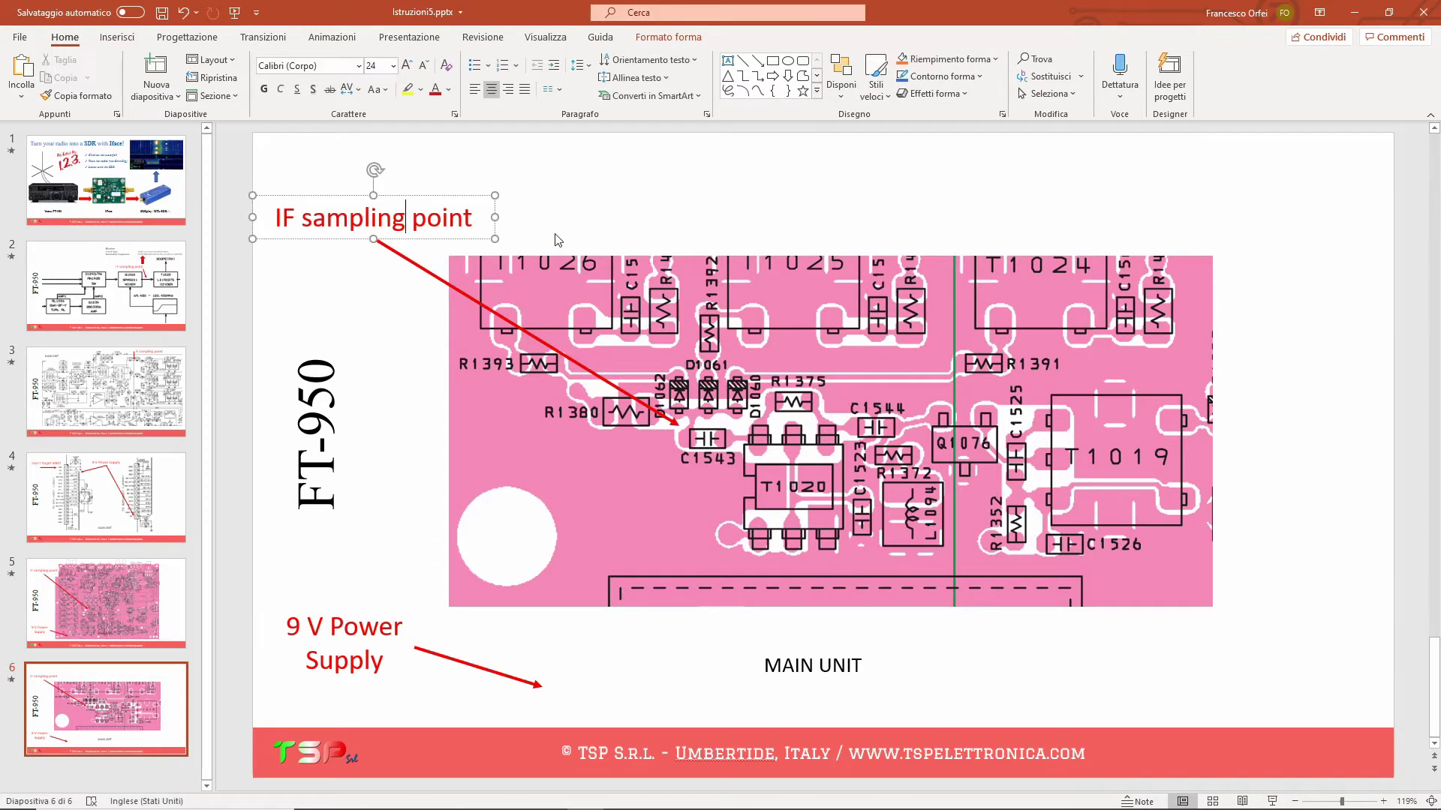
pyautogui.press('End')
pyautogui.write('betw')
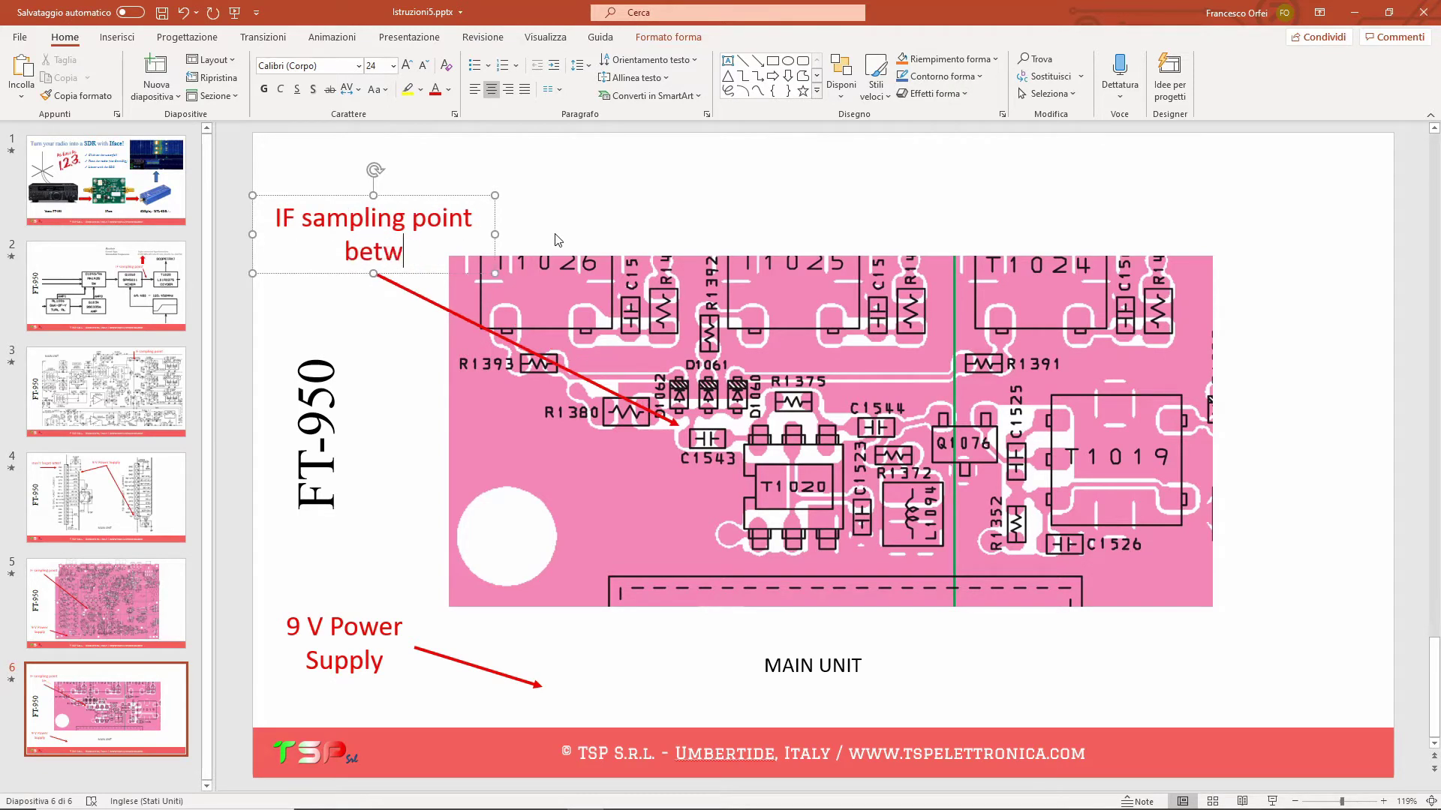
pyautogui.write('een ')
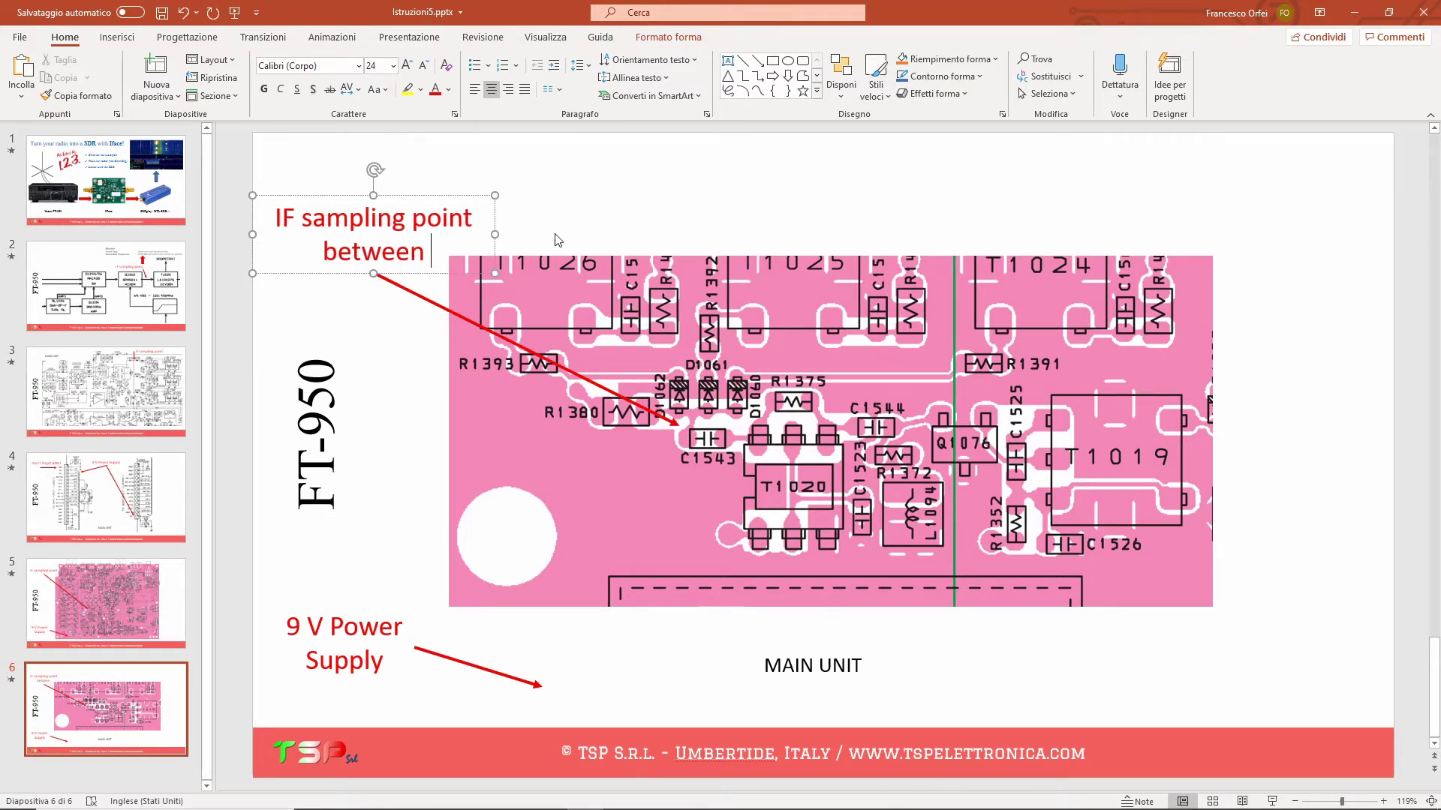
pyautogui.write('C1542')
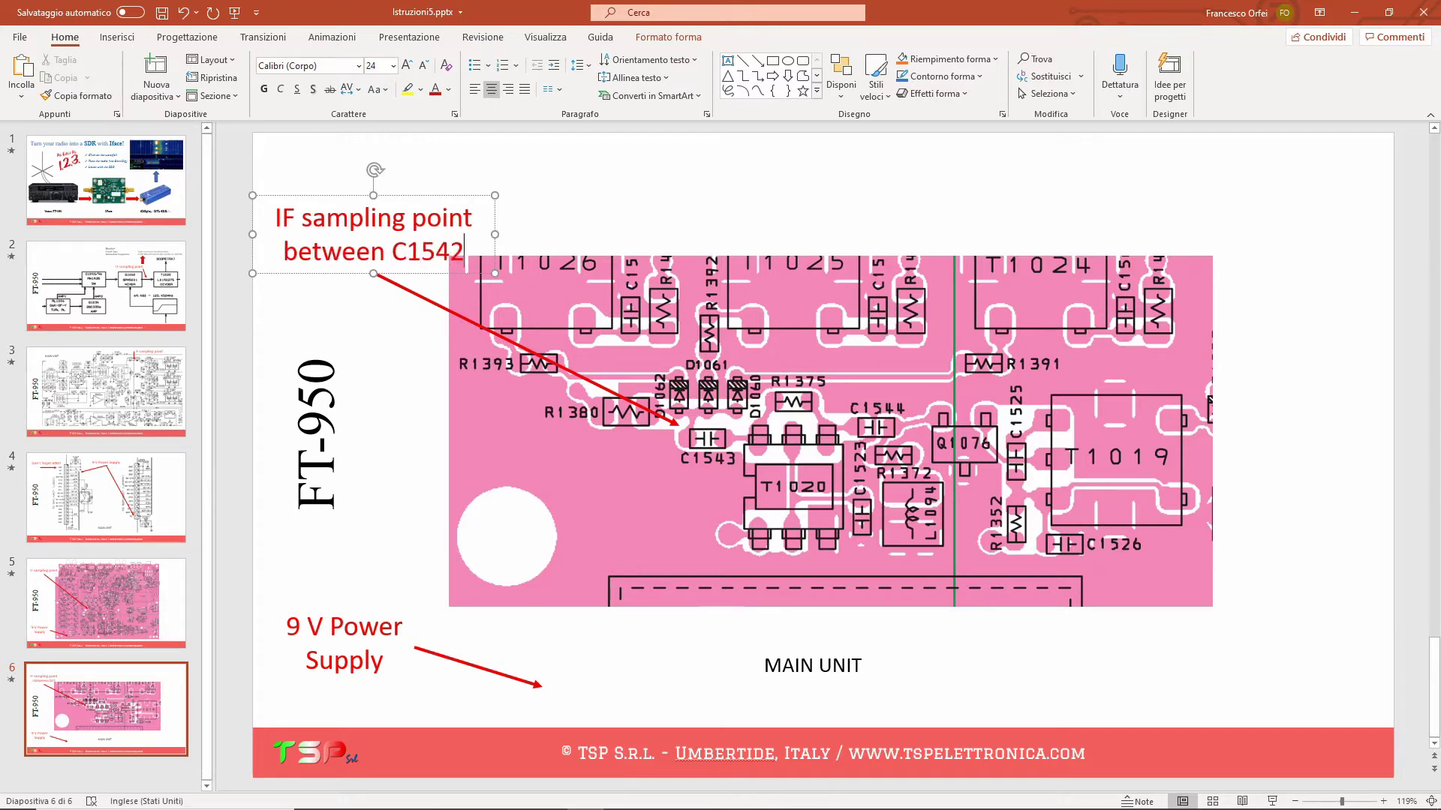
pyautogui.press('BackSpace')
pyautogui.write('3')
pyautogui.write(' and D')
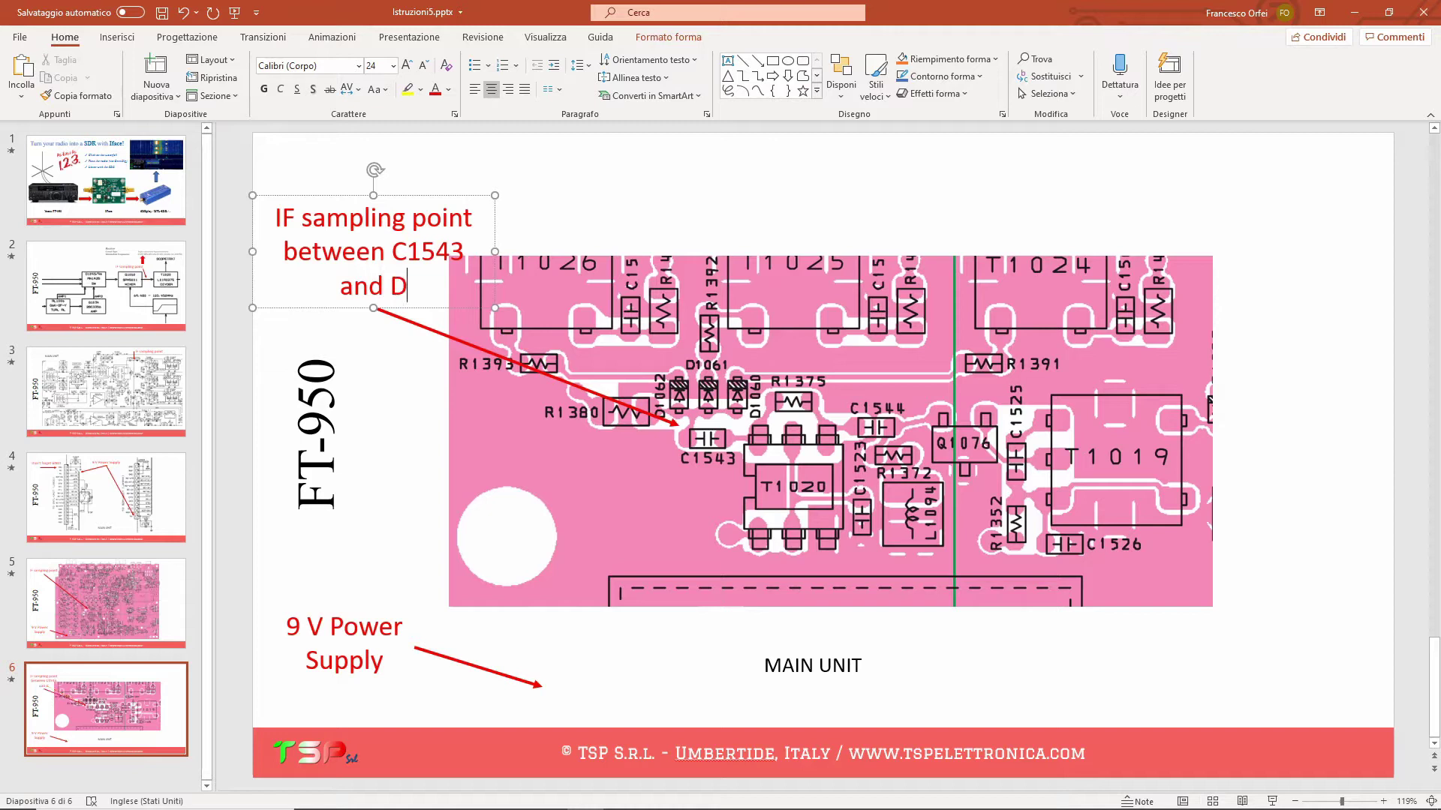
pyautogui.write('1060')
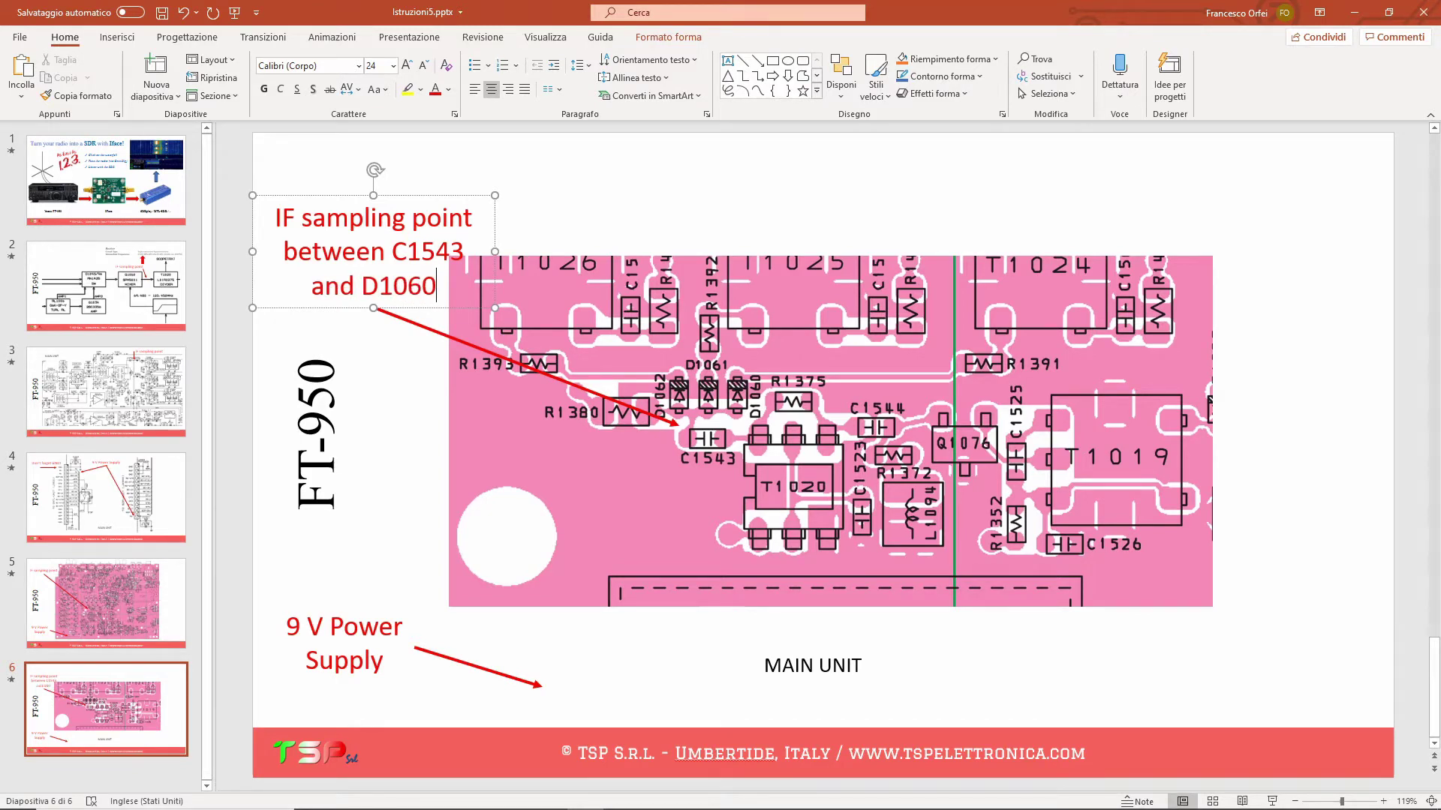
pyautogui.write('/1')
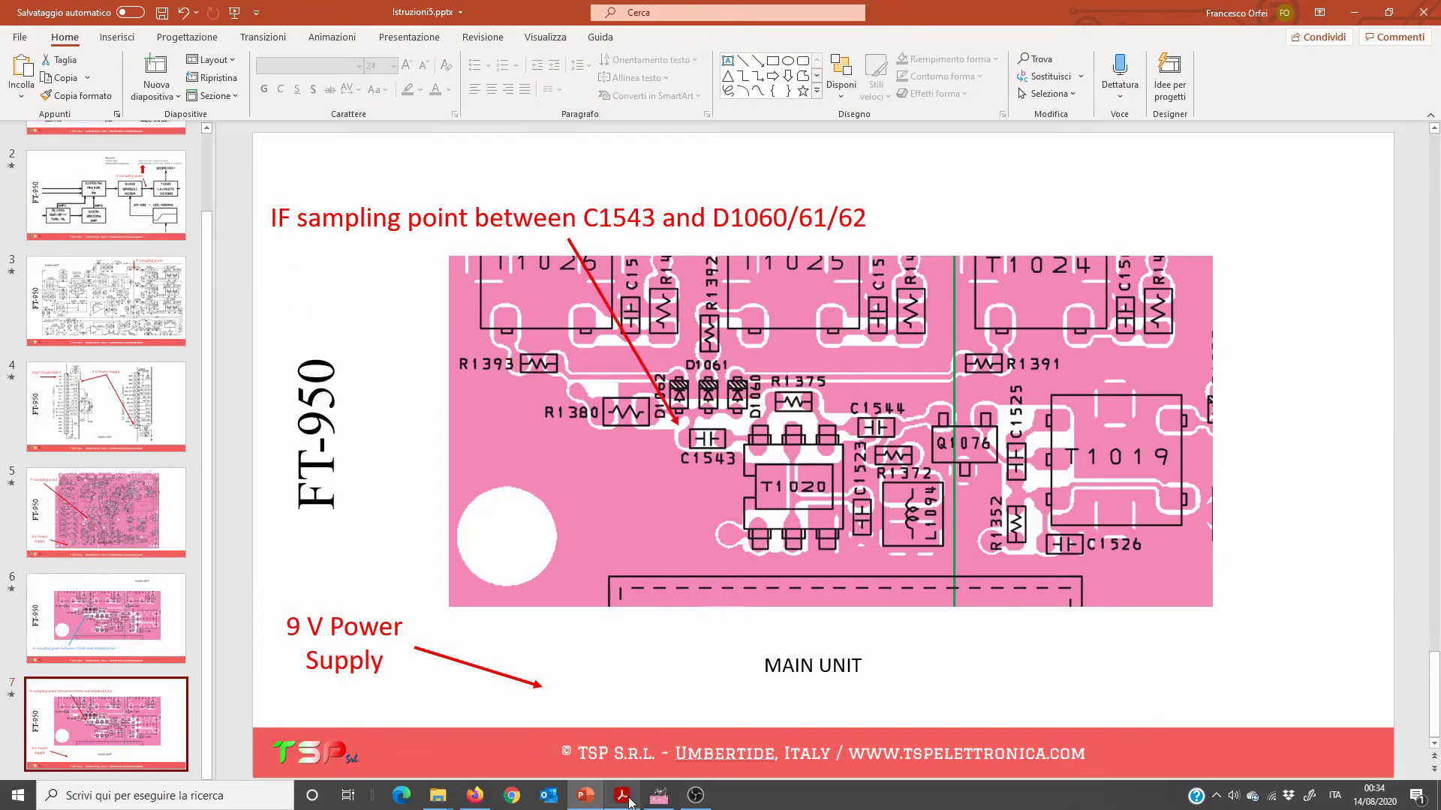
# Step: Switch to the service manual and examine the J1005 connector on the MAIN Unit layout at 800%
pyautogui.click(622, 795)
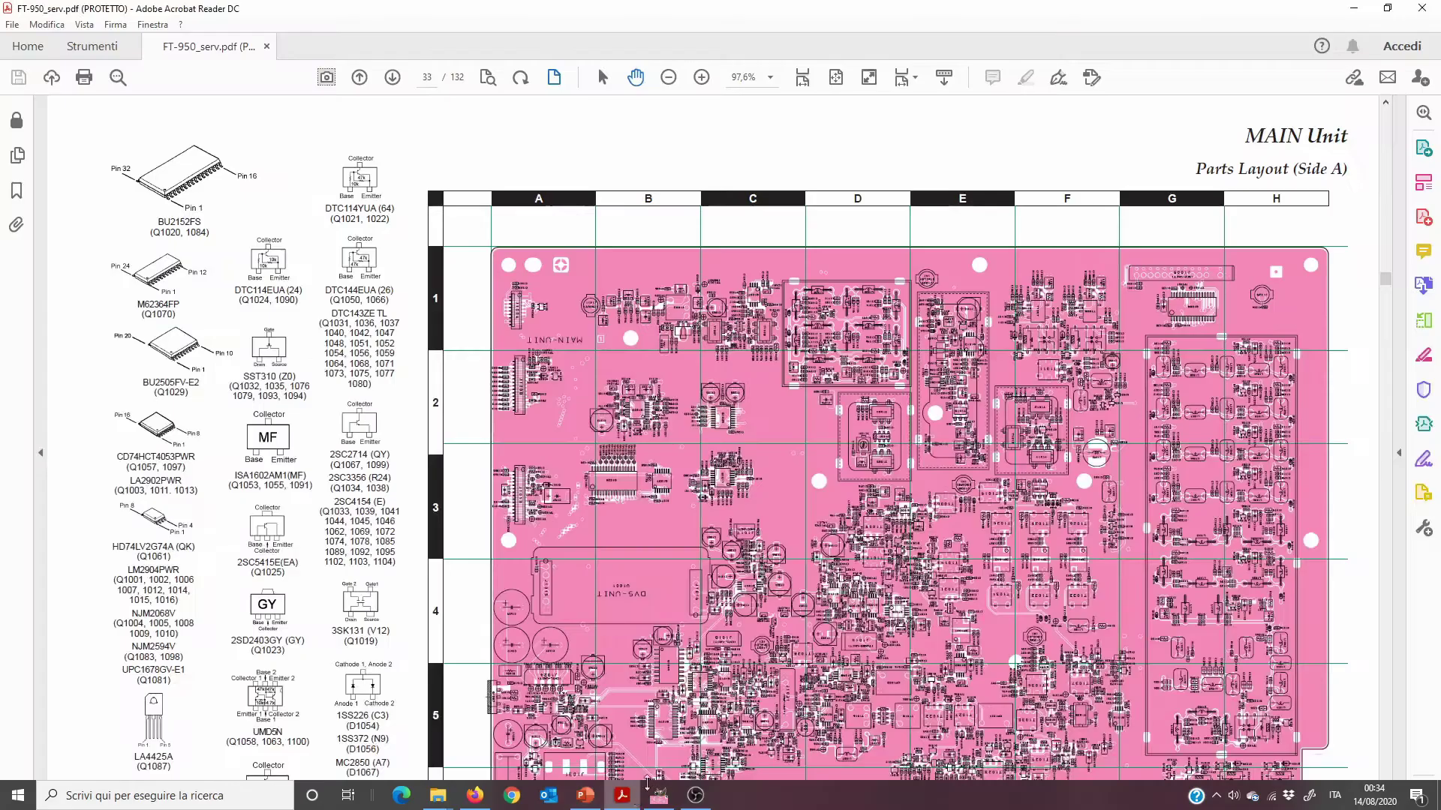
pyautogui.keyDown('ctrl'); pyautogui.scroll(8, 1246, 267); pyautogui.keyUp('ctrl')
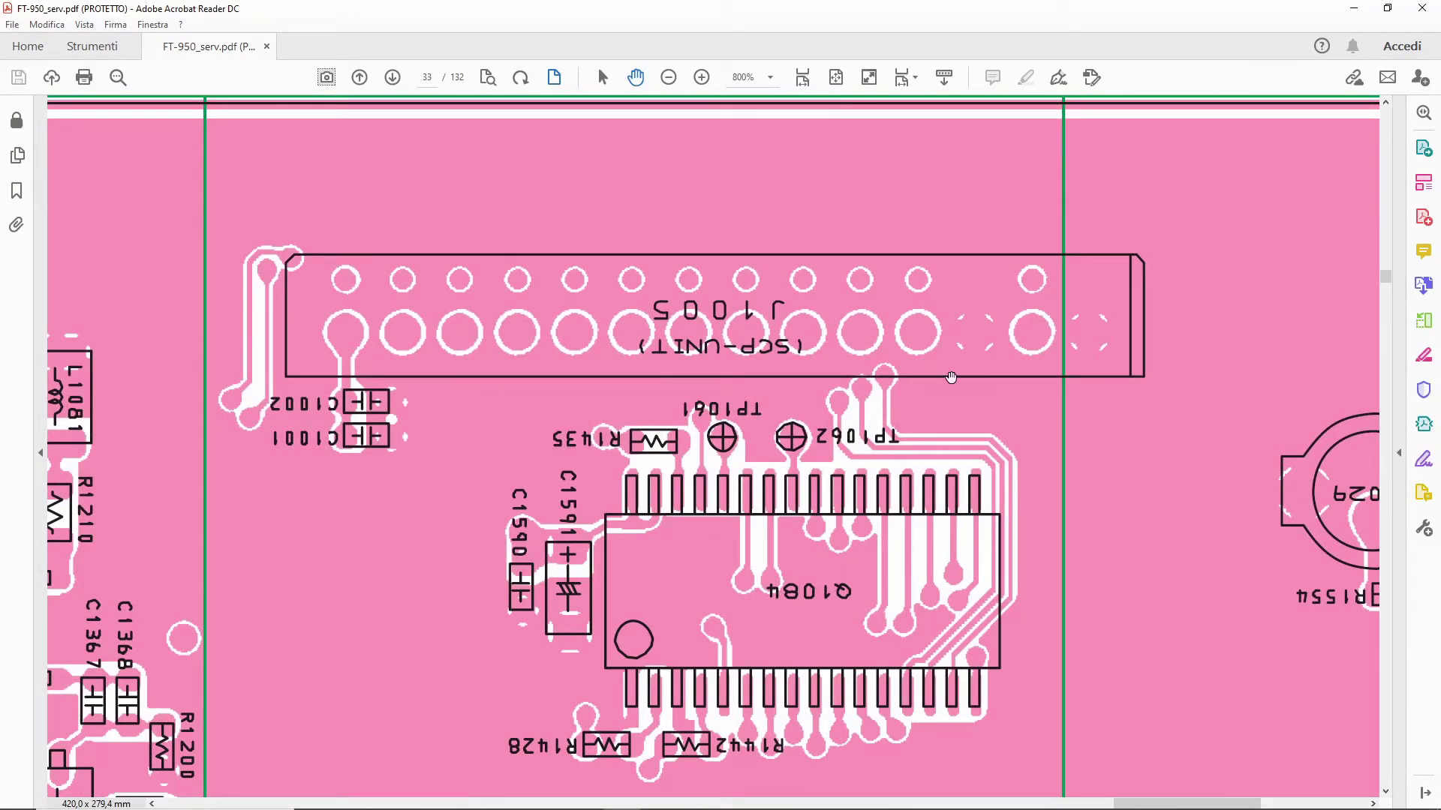
pyautogui.scroll(-1, 851, 337)
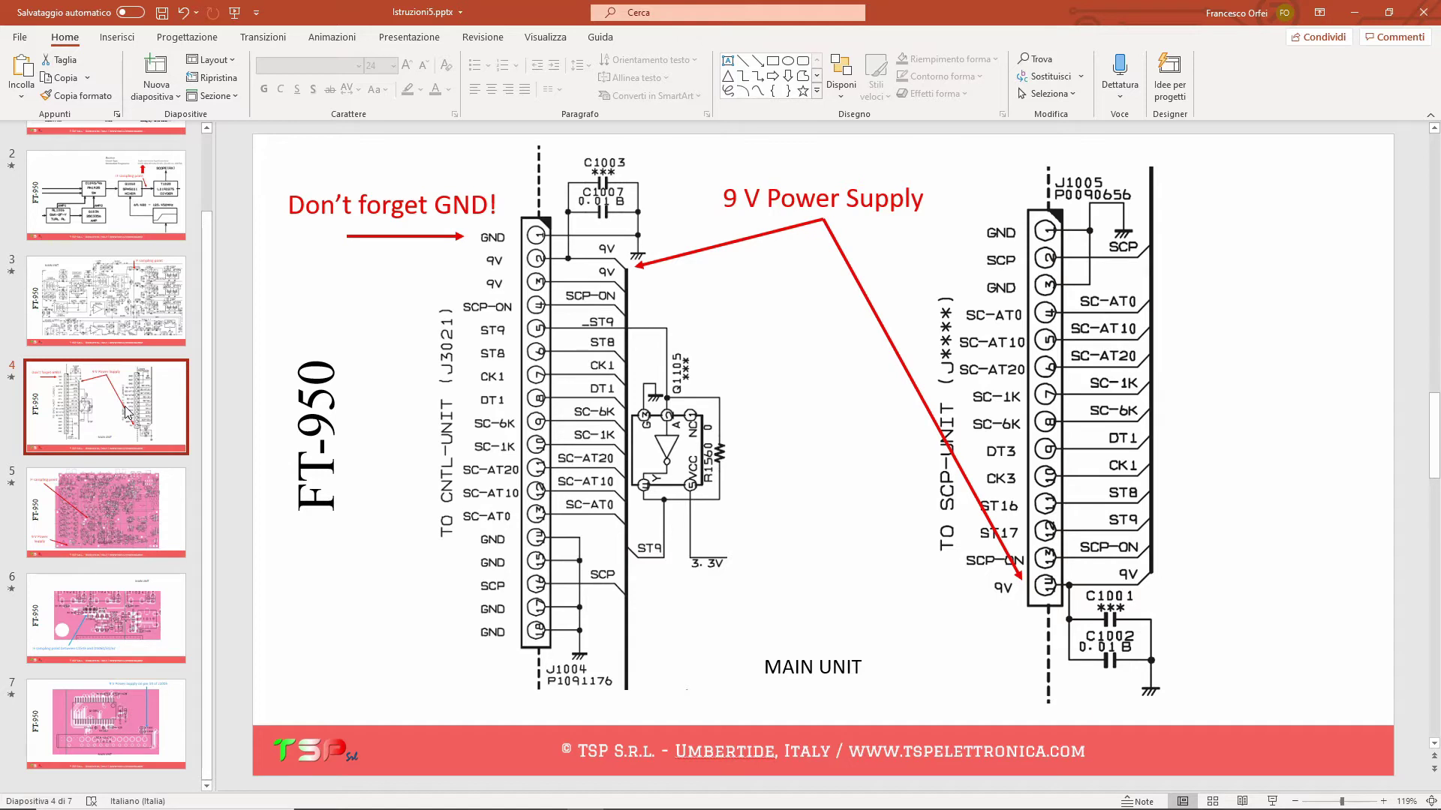
# Step: Recolour slide 4's Don't forget GND! label and its arrow light blue, and place a copy of the arrow at J1005's first GND pin
pyautogui.click(365, 238)
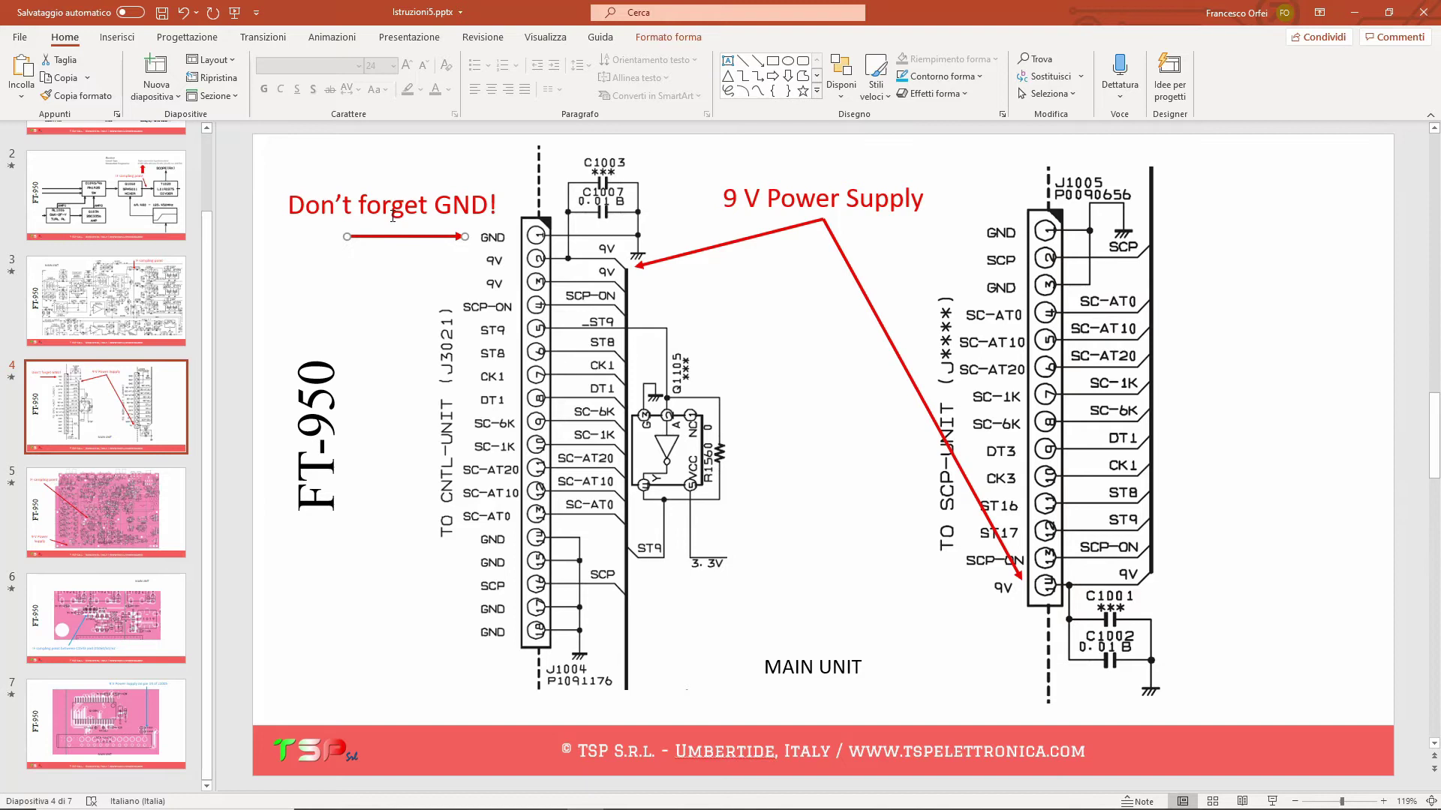
pyautogui.click(392, 217)
pyautogui.click(436, 90)
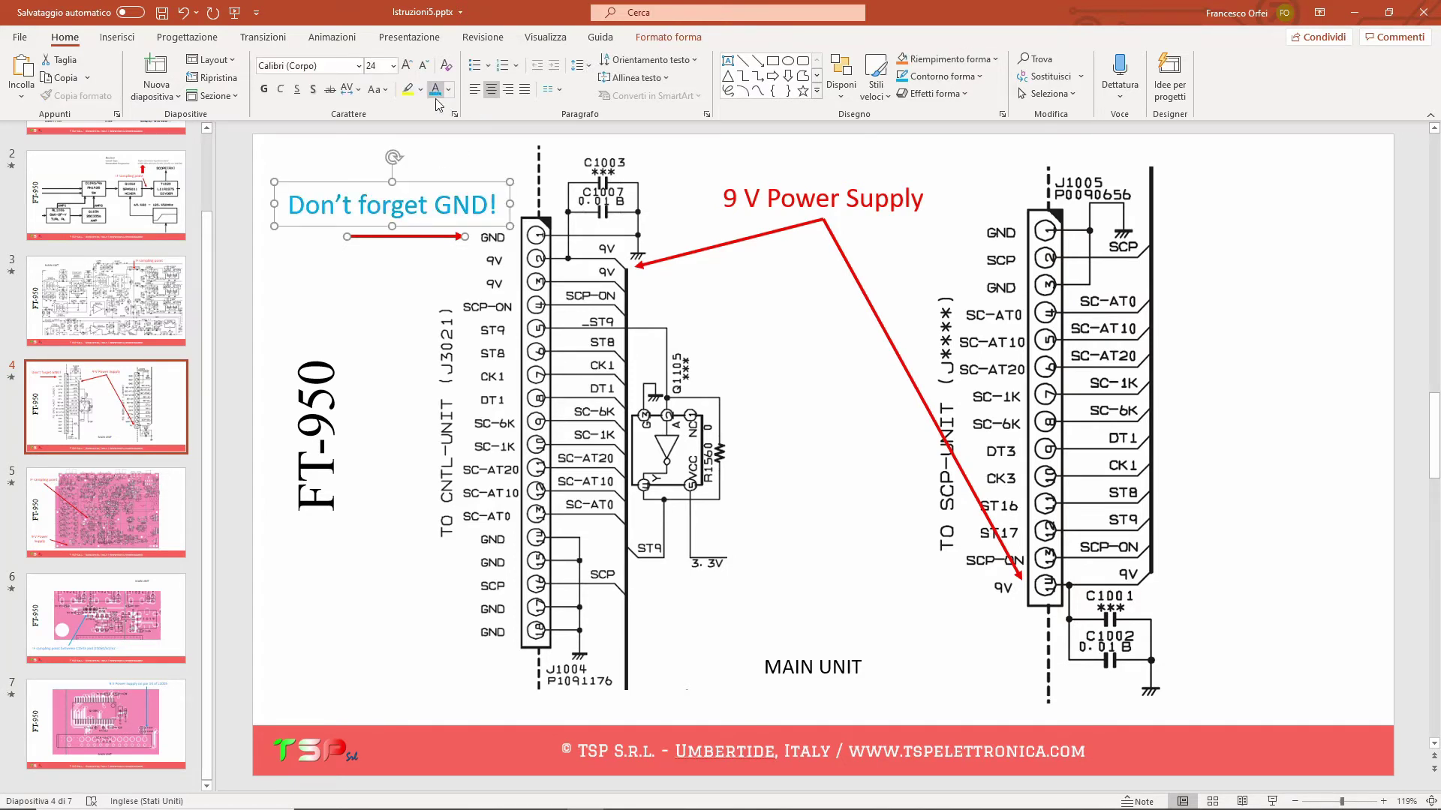
pyautogui.click(397, 236)
pyautogui.moveTo(397, 236); pyautogui.dragTo(911, 234)
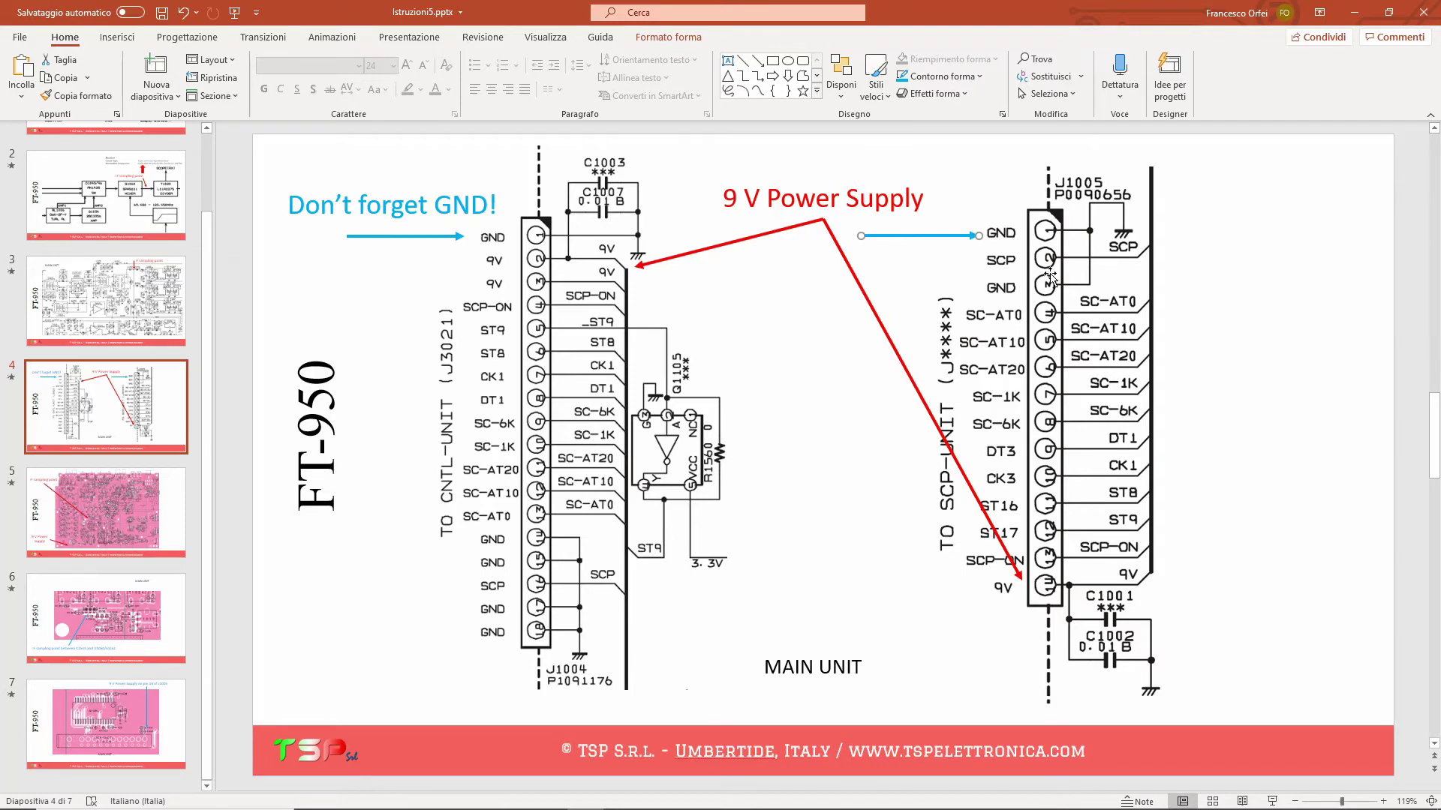
# Step: Check the J1005 supply point on slide 7 against the connector pinout on slide 4
pyautogui.click(124, 723)
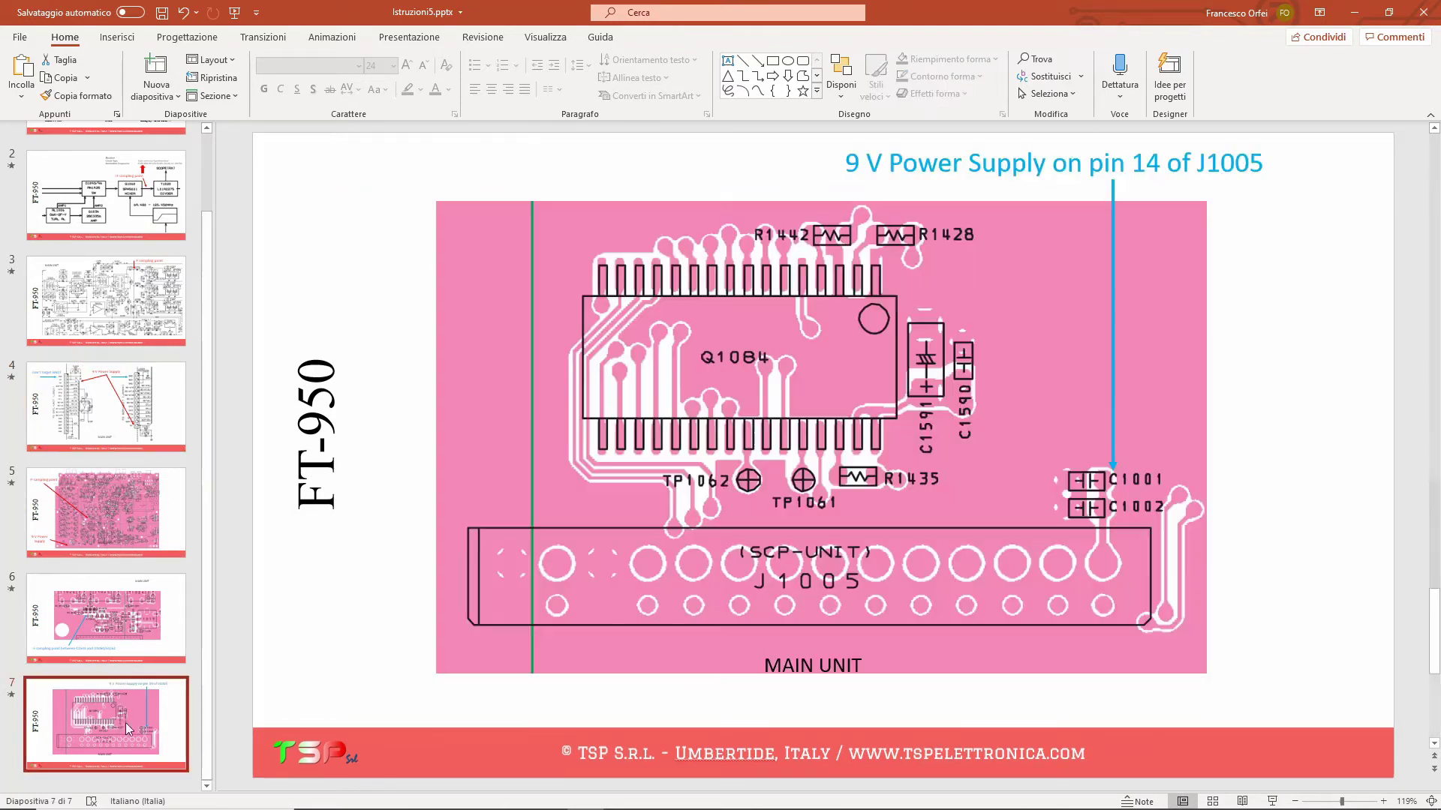
pyautogui.click(144, 404)
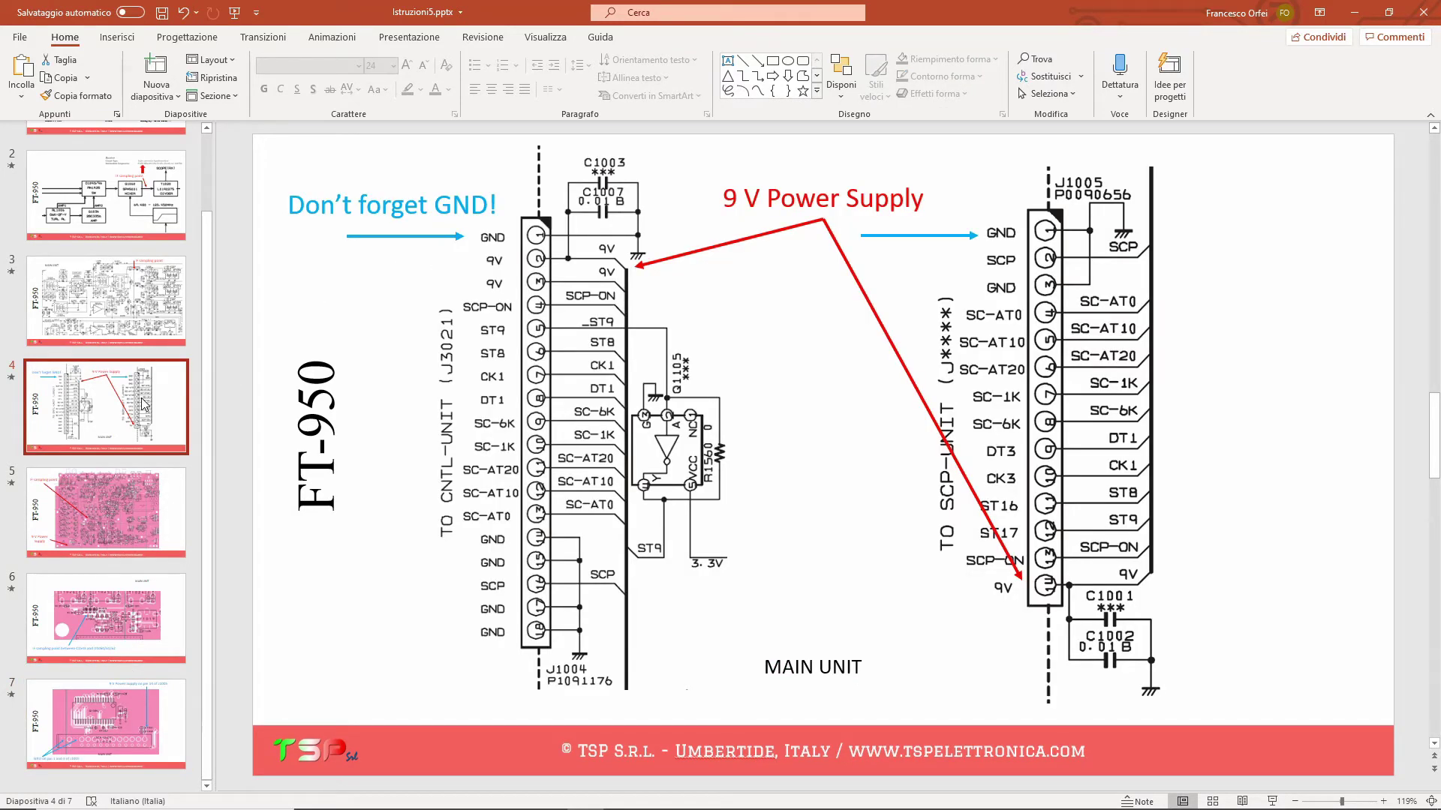
# Step: Compare the IF sampling point, 9 V and GND markings across the schematic, connector pinout and MAIN Unit board views on slides 3 to 6
pyautogui.click(132, 503)
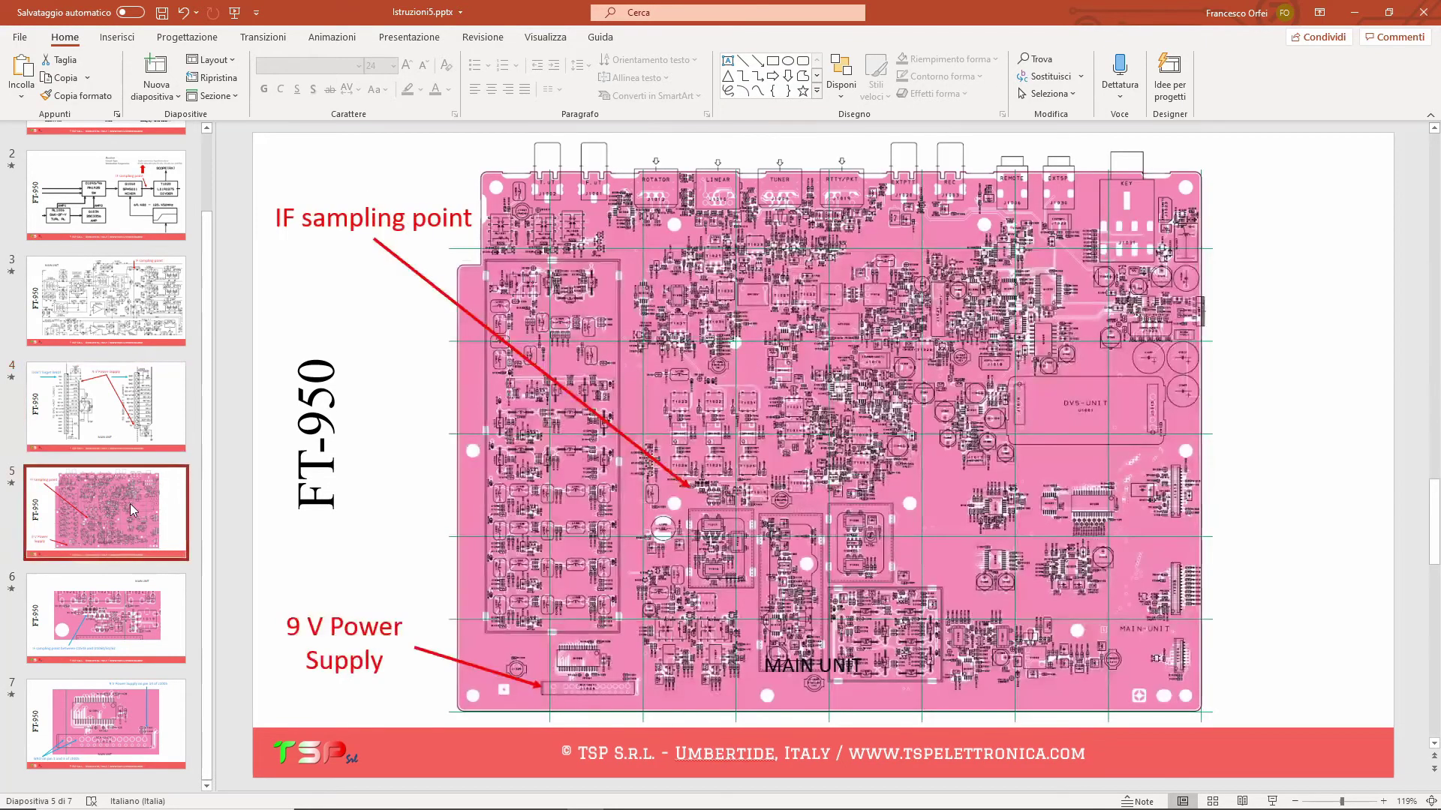
pyautogui.click(132, 308)
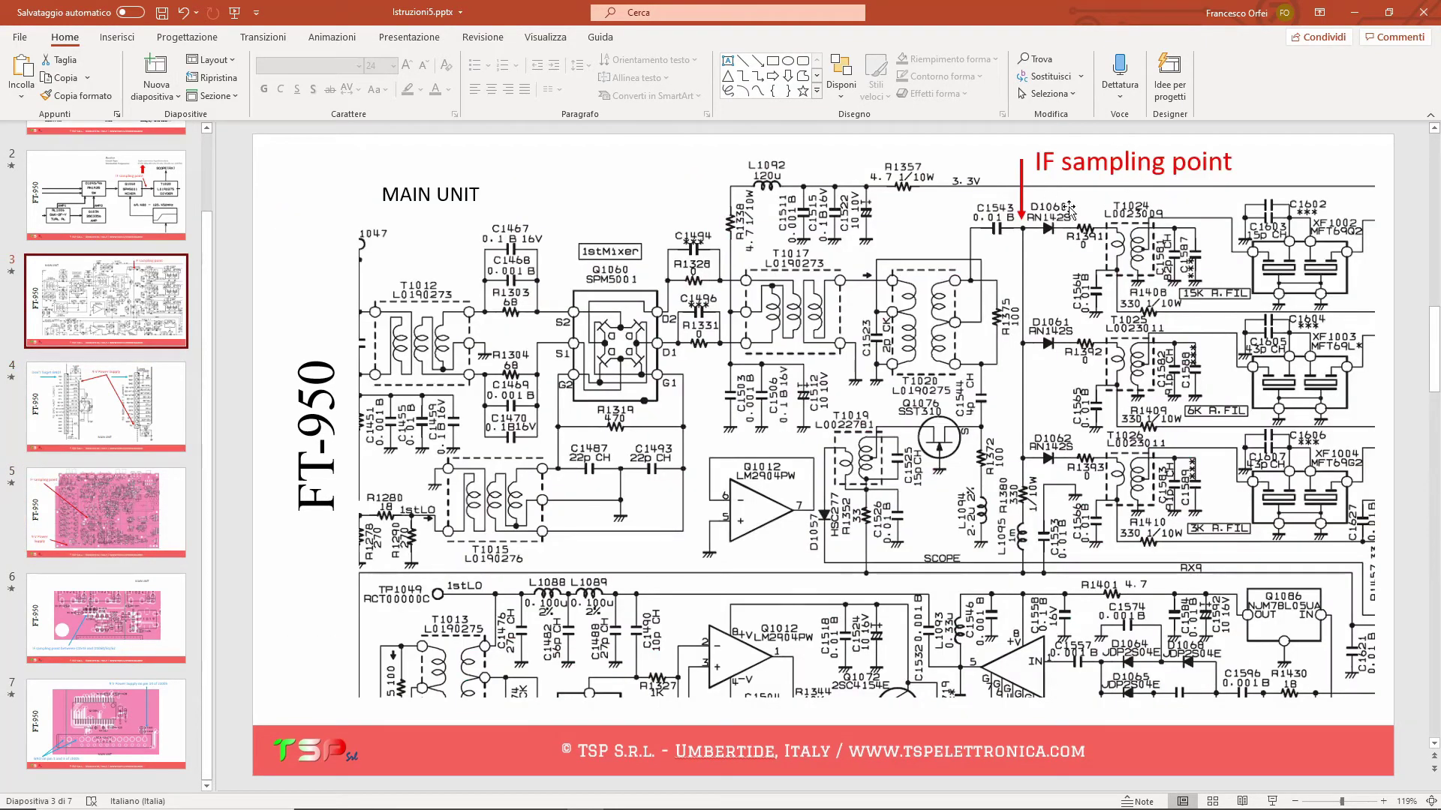
pyautogui.click(142, 409)
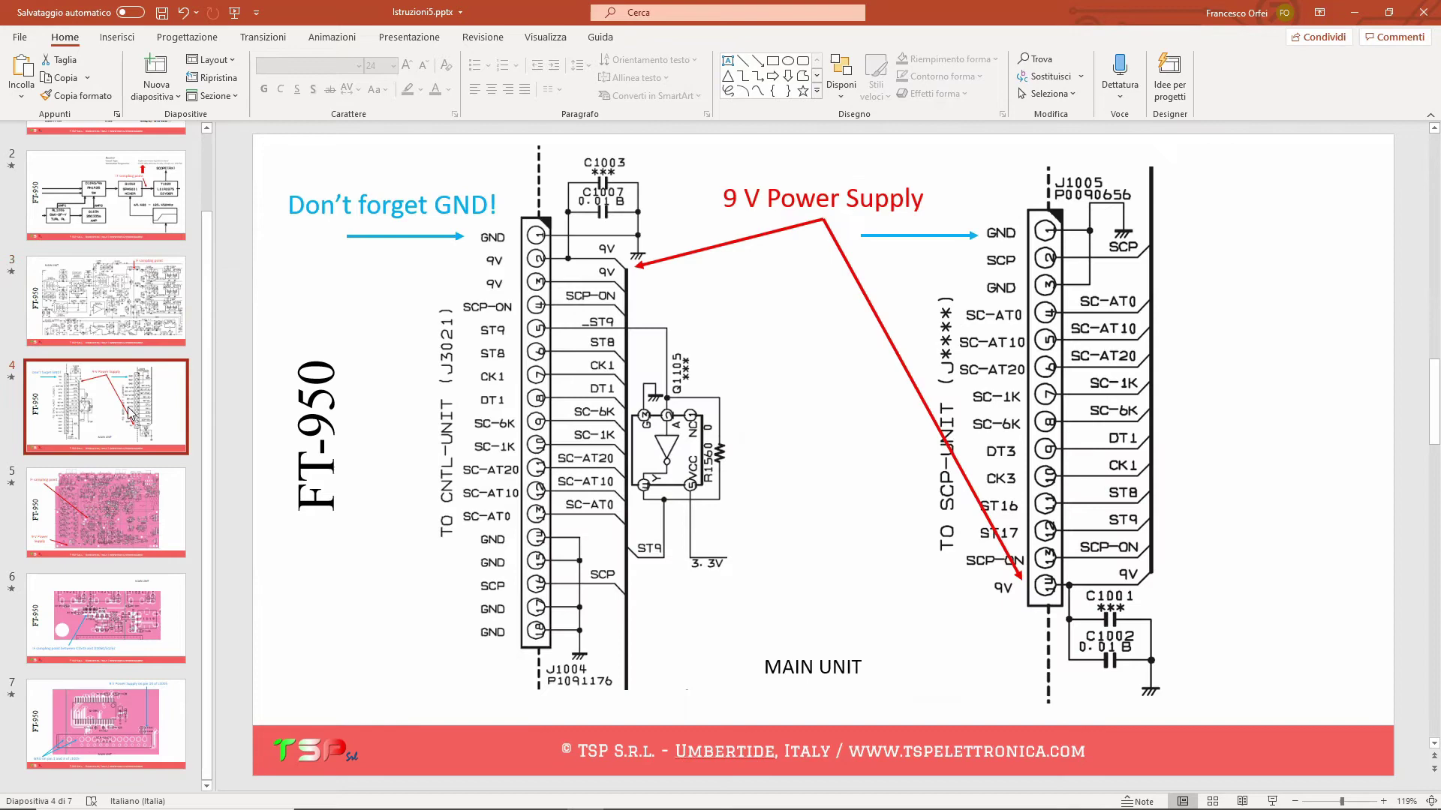
pyautogui.click(117, 523)
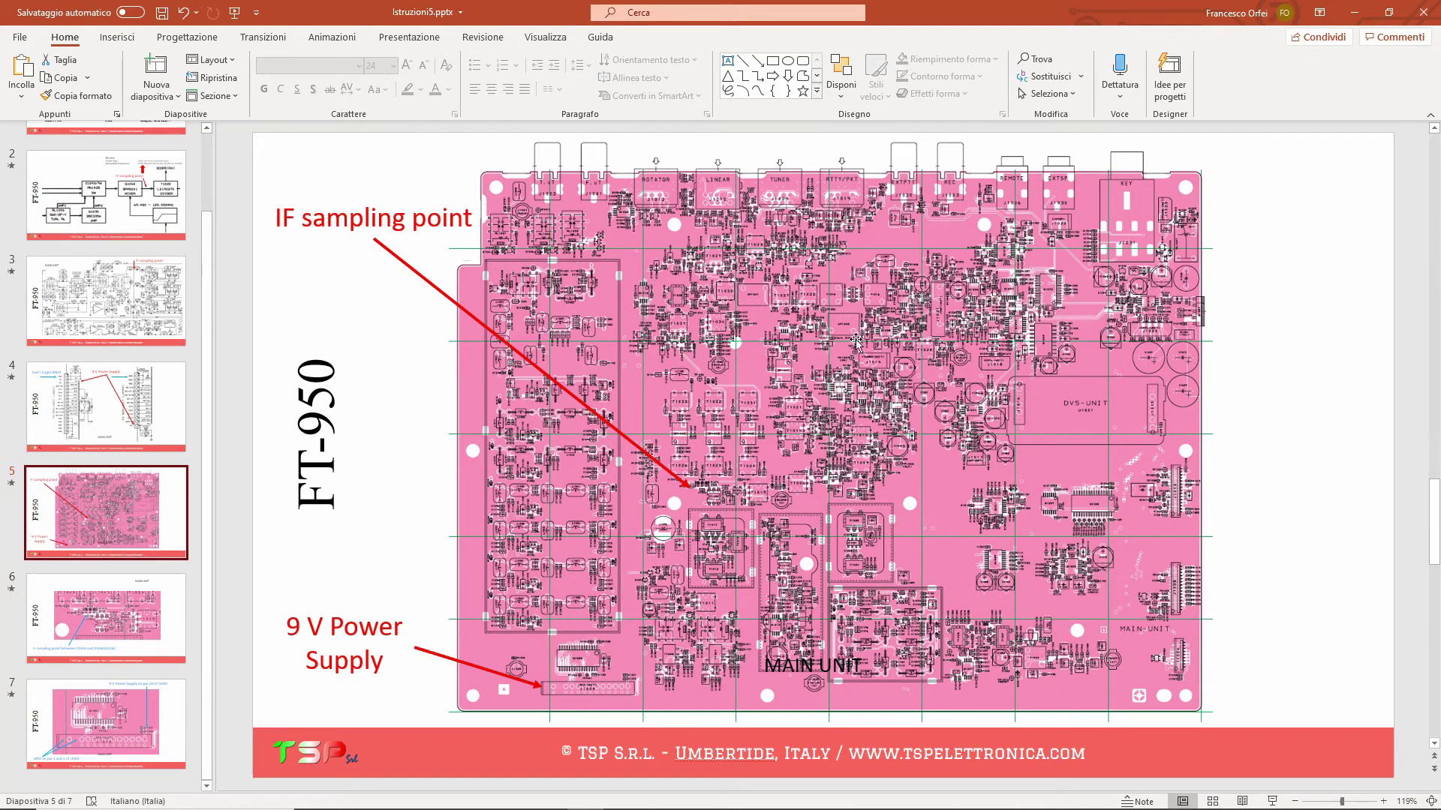
pyautogui.click(151, 622)
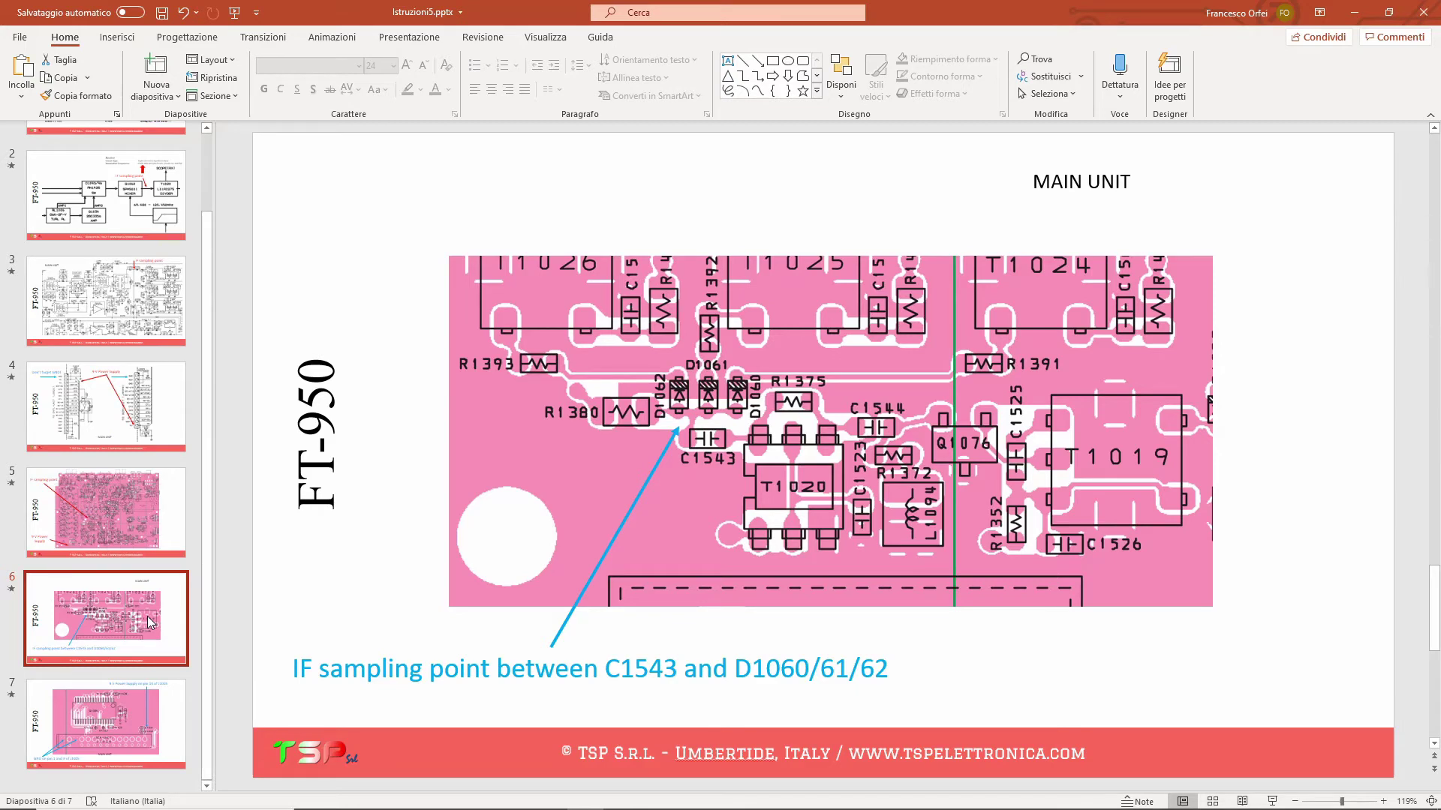
# Step: Return to the title slide and review the presentation in order through the block diagram, the connector pinouts and the full MAIN Unit board
pyautogui.press('Home')
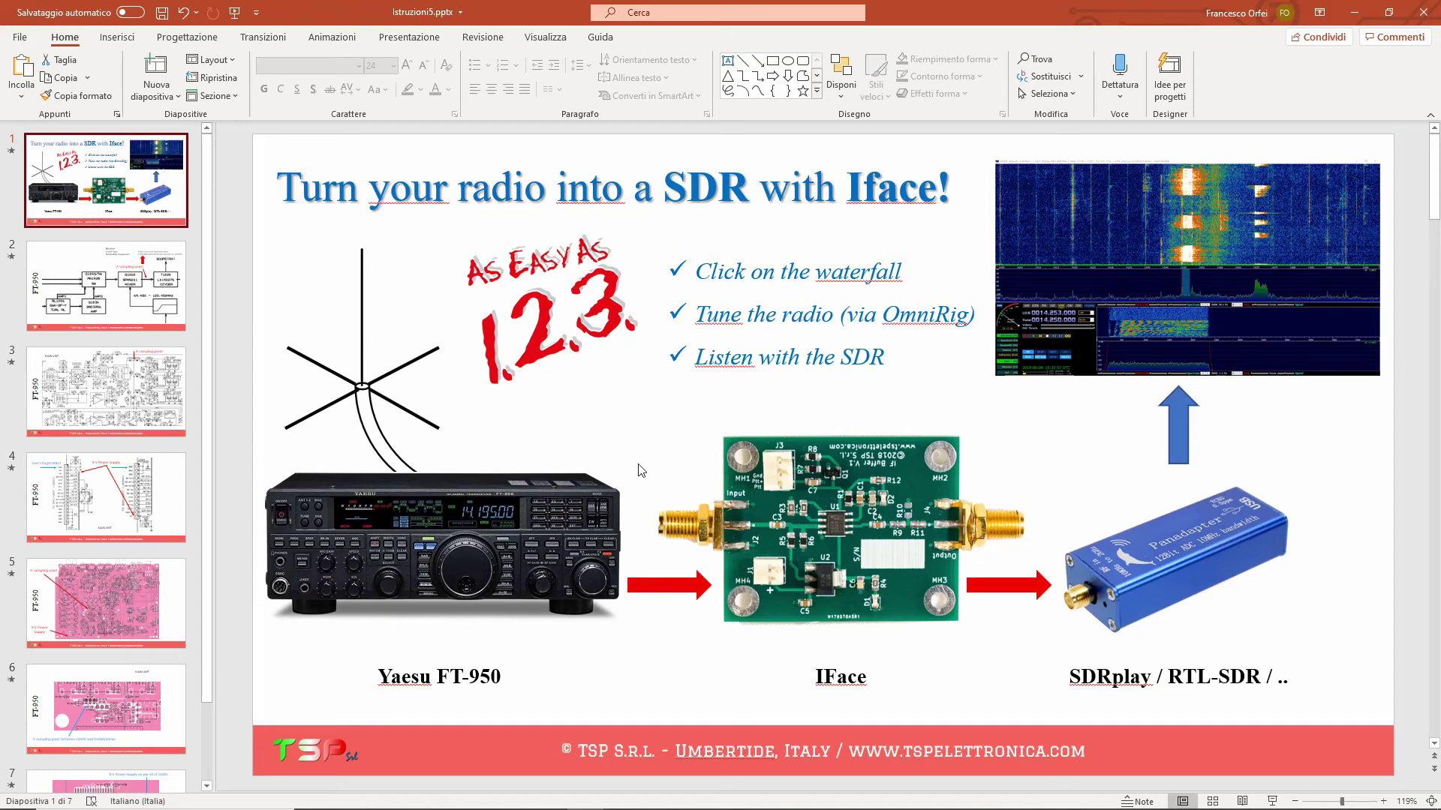
pyautogui.scroll(-3, 96, 481)
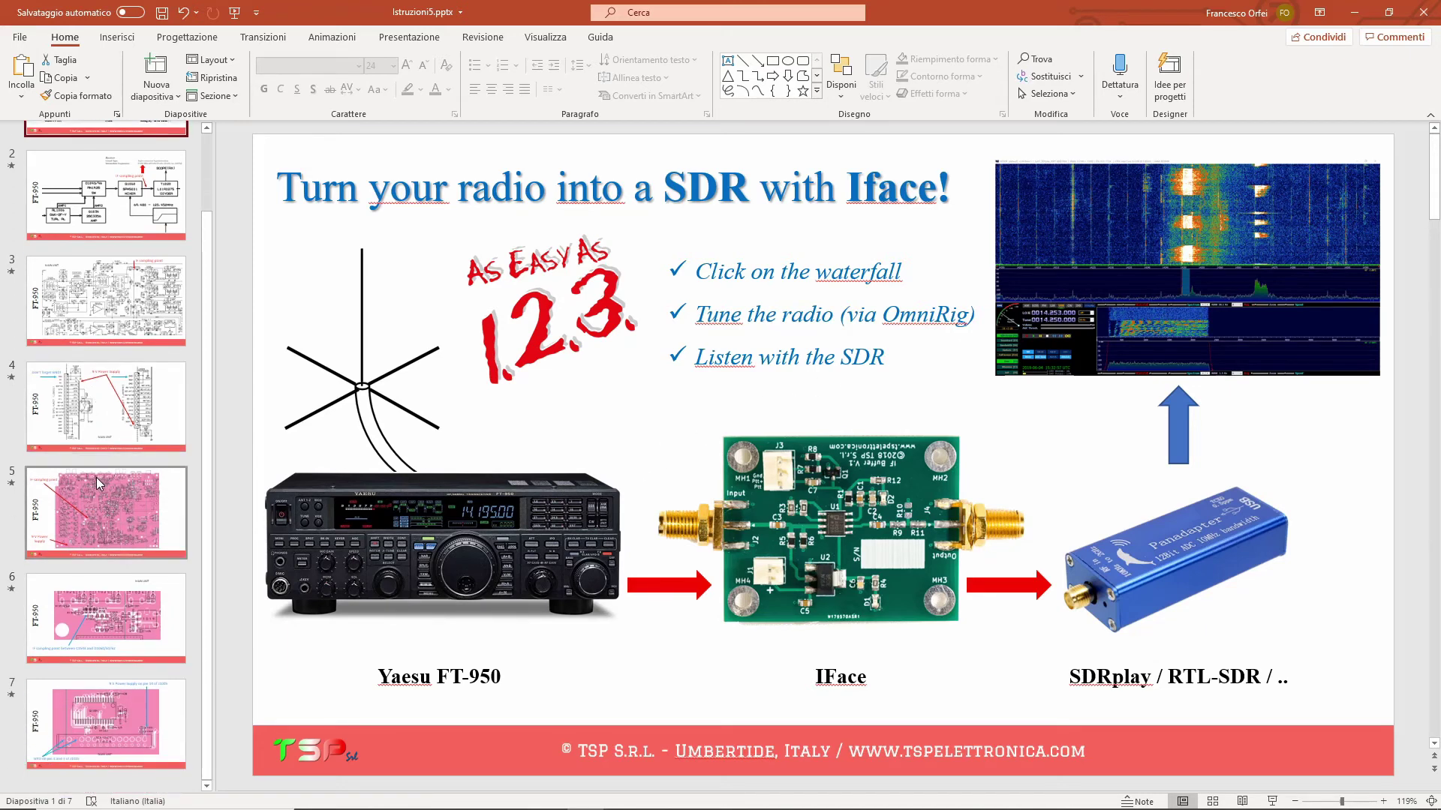
pyautogui.scroll(-1, 903, 258)
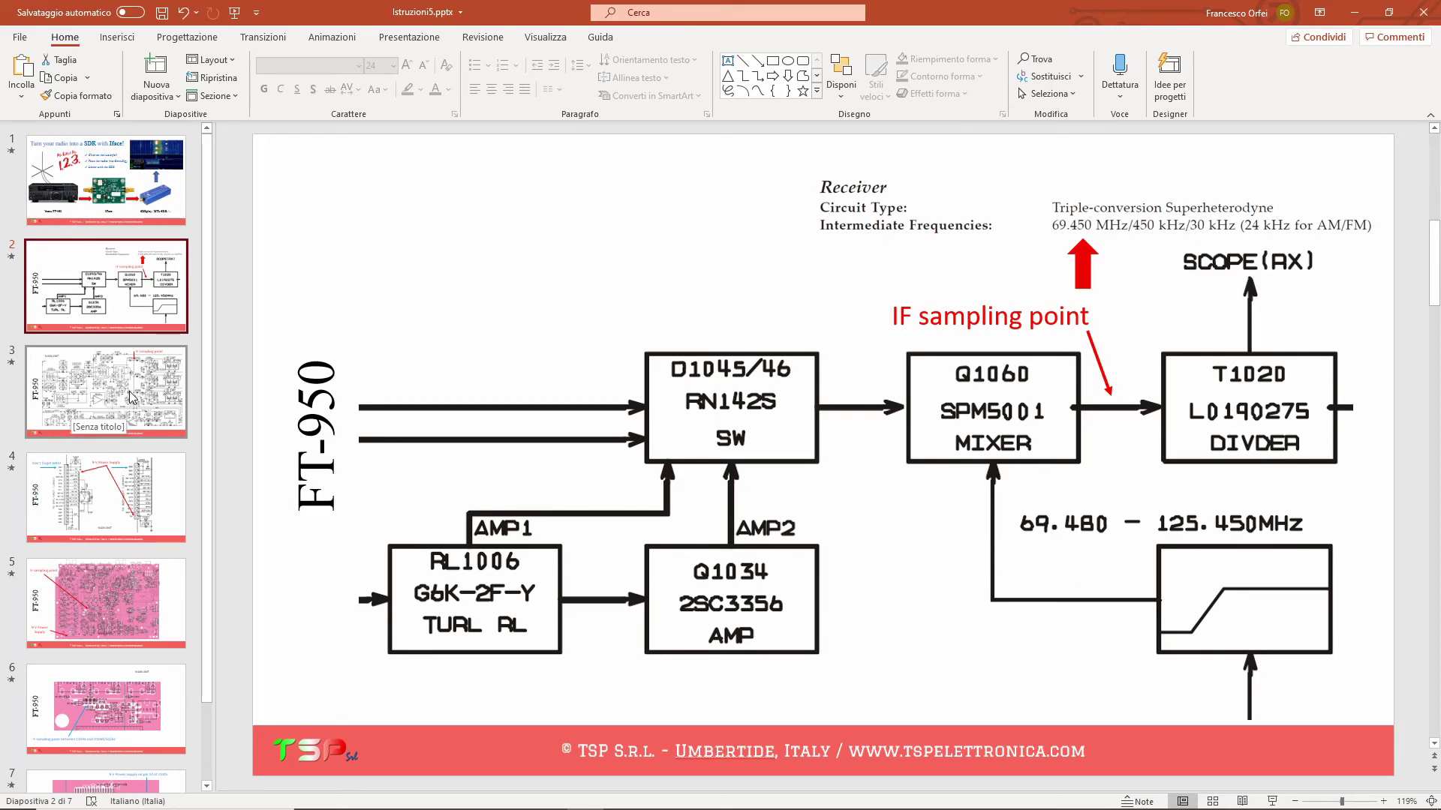
pyautogui.click(131, 493)
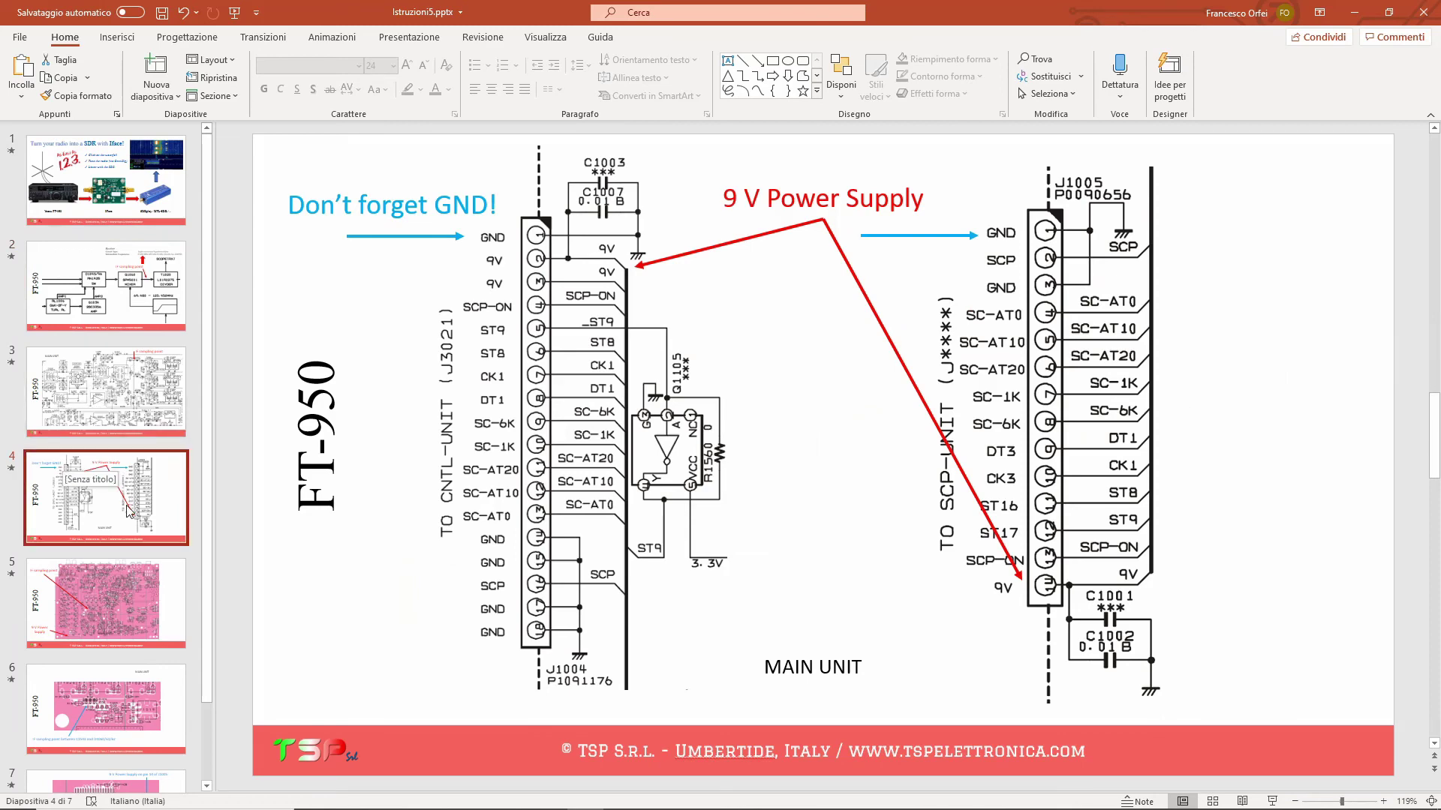
pyautogui.click(113, 578)
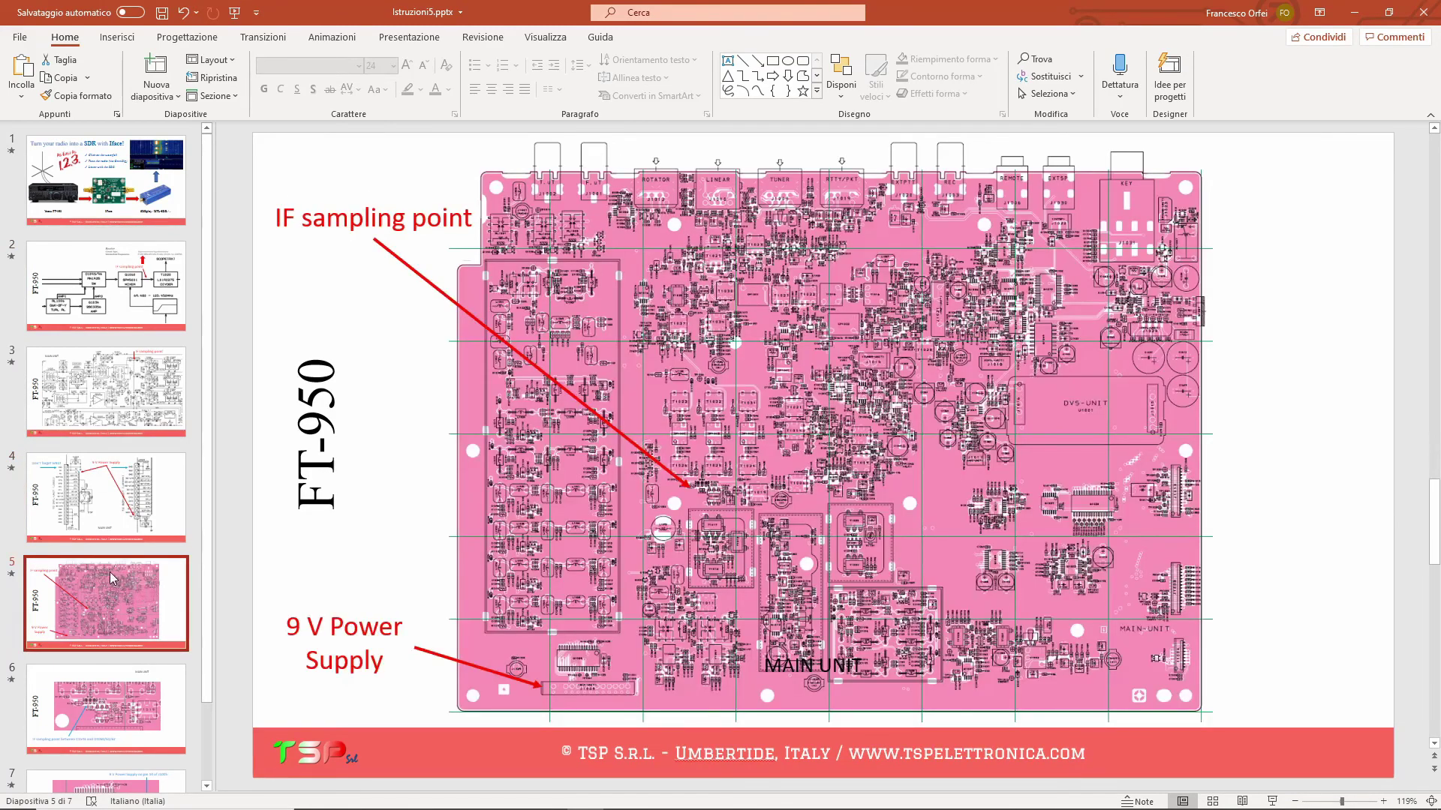
pyautogui.scroll(-2, 113, 577)
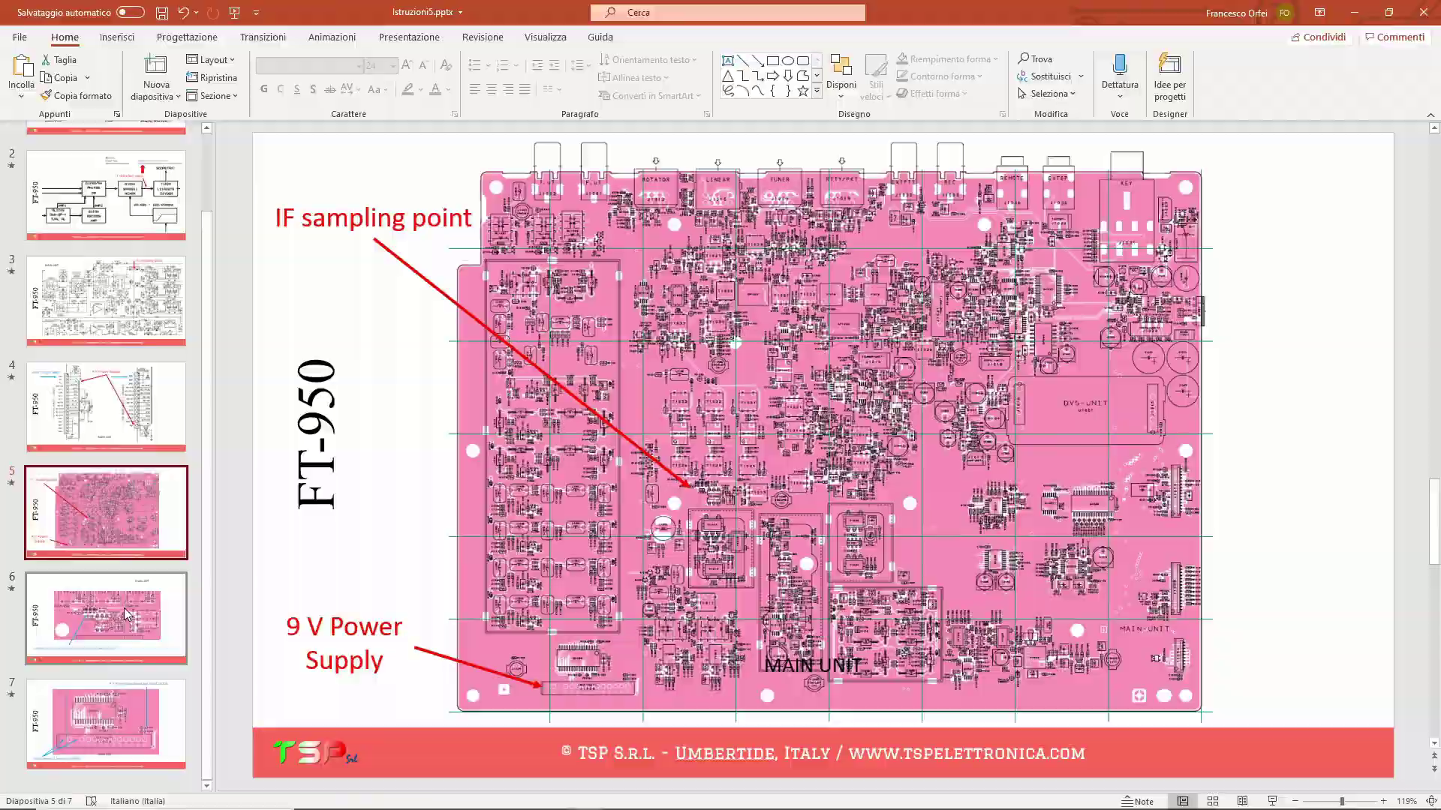